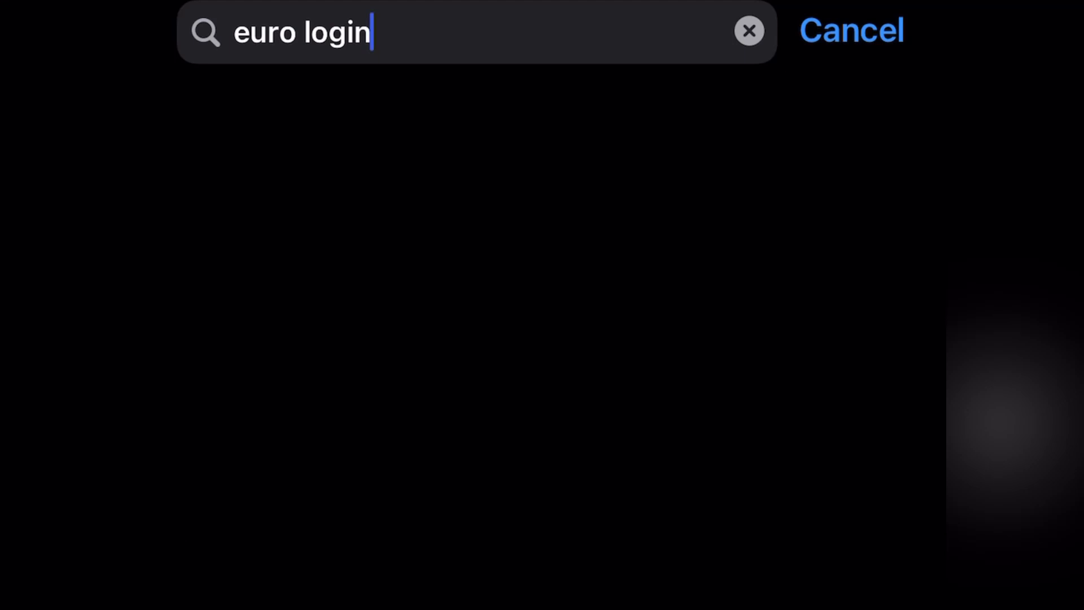
# Step: Search the App Store for euro login and install the EU Login app
pyautogui.press('Return')
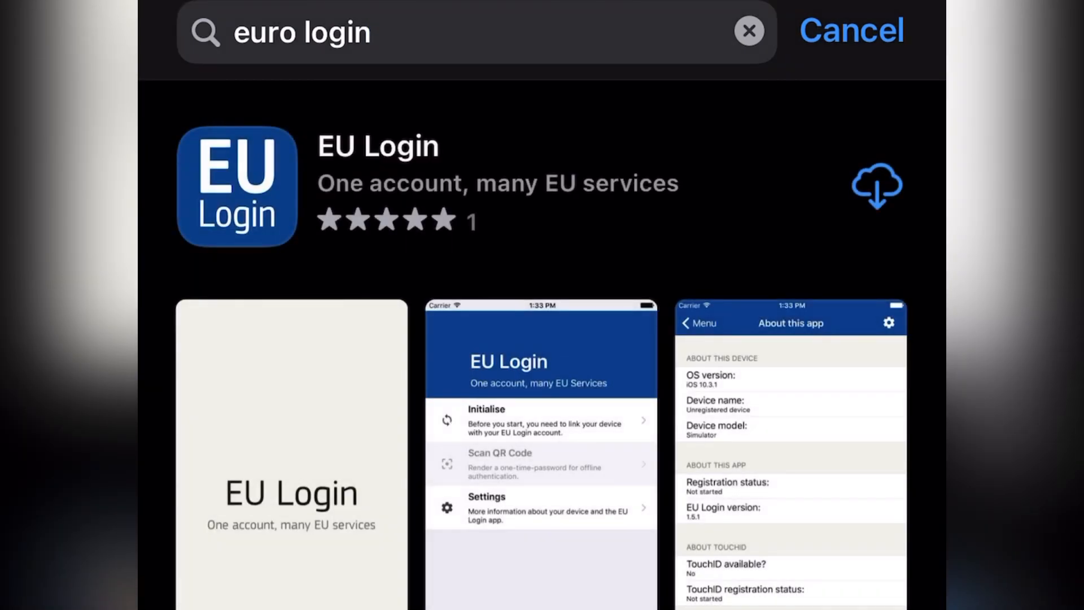
pyautogui.click(429, 184)
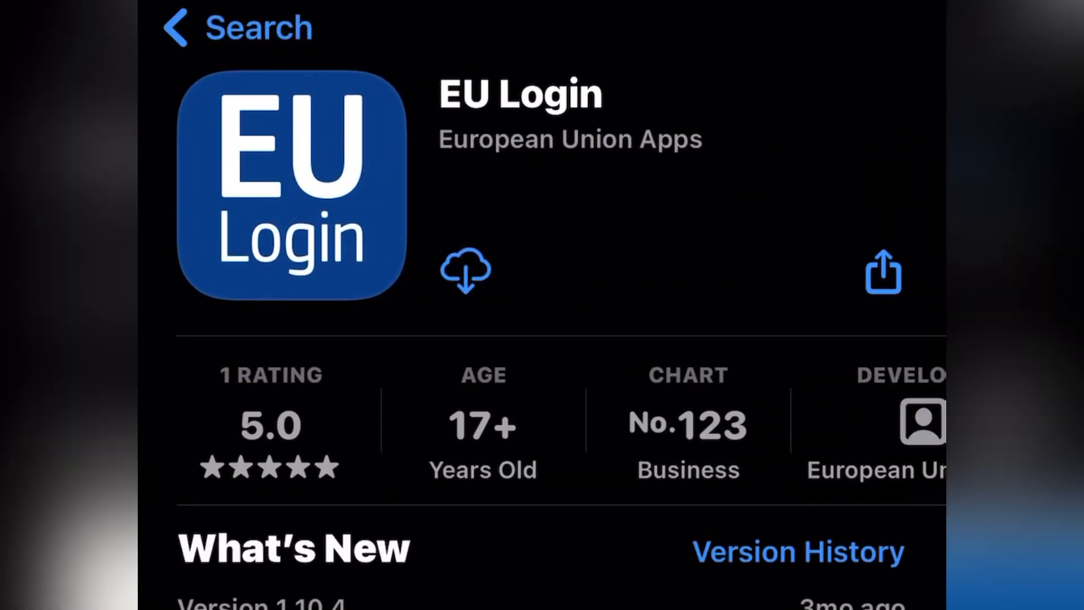
pyautogui.click(465, 271)
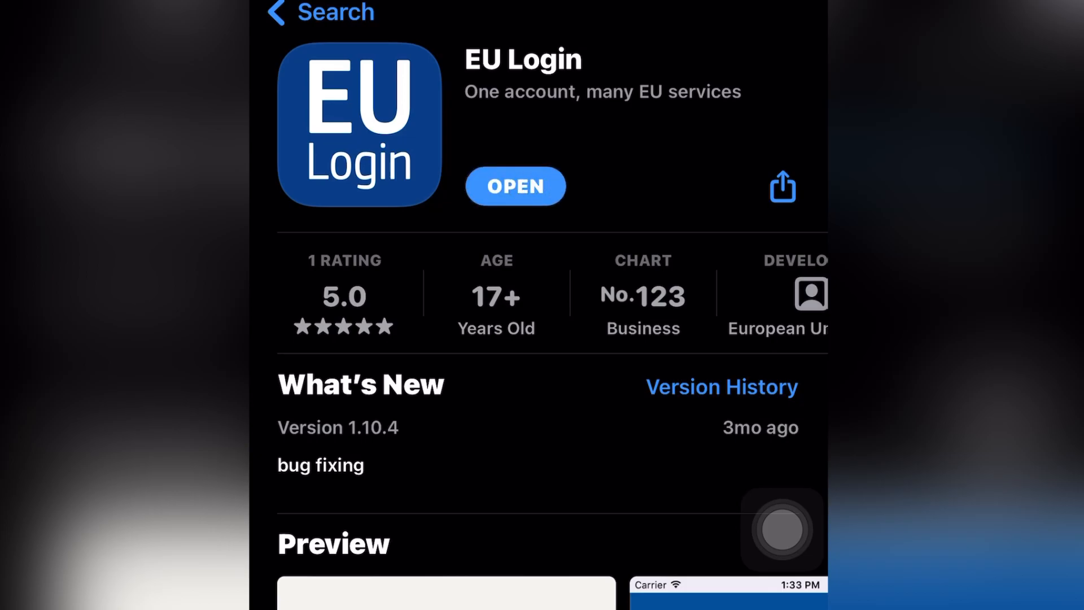
# Step: Open the EU Login app and allow it to send notifications
pyautogui.click(515, 186)
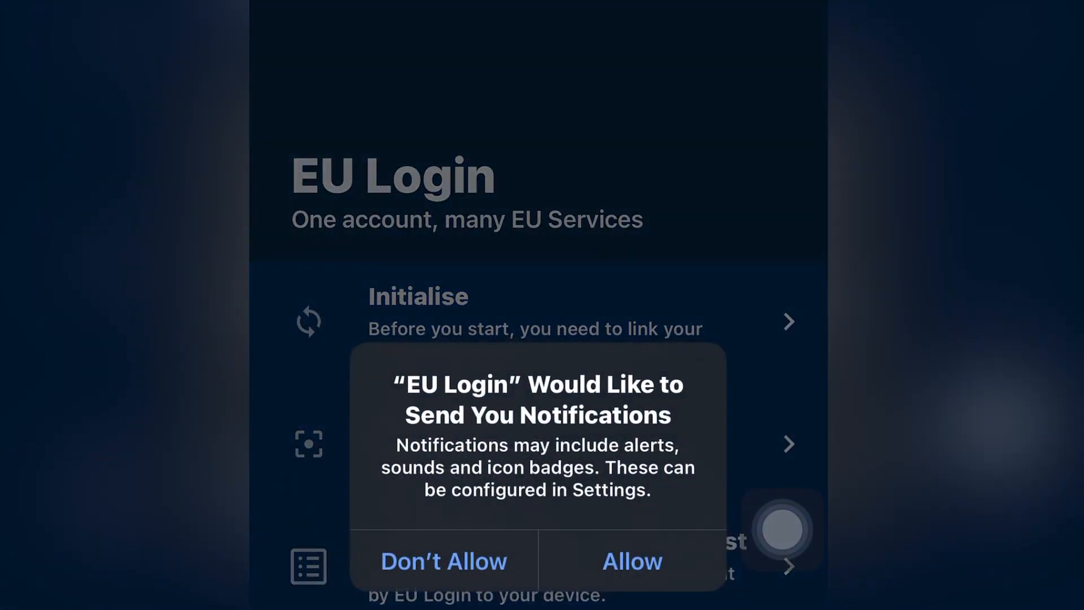
pyautogui.click(633, 562)
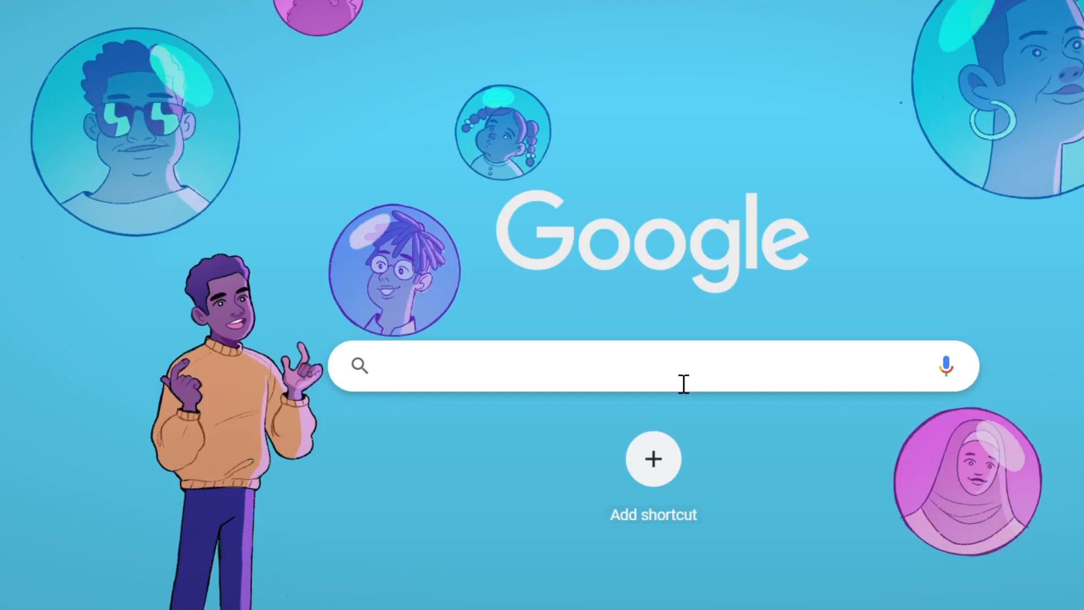
# Step: Search Google for Europass CV
pyautogui.write('Eu')
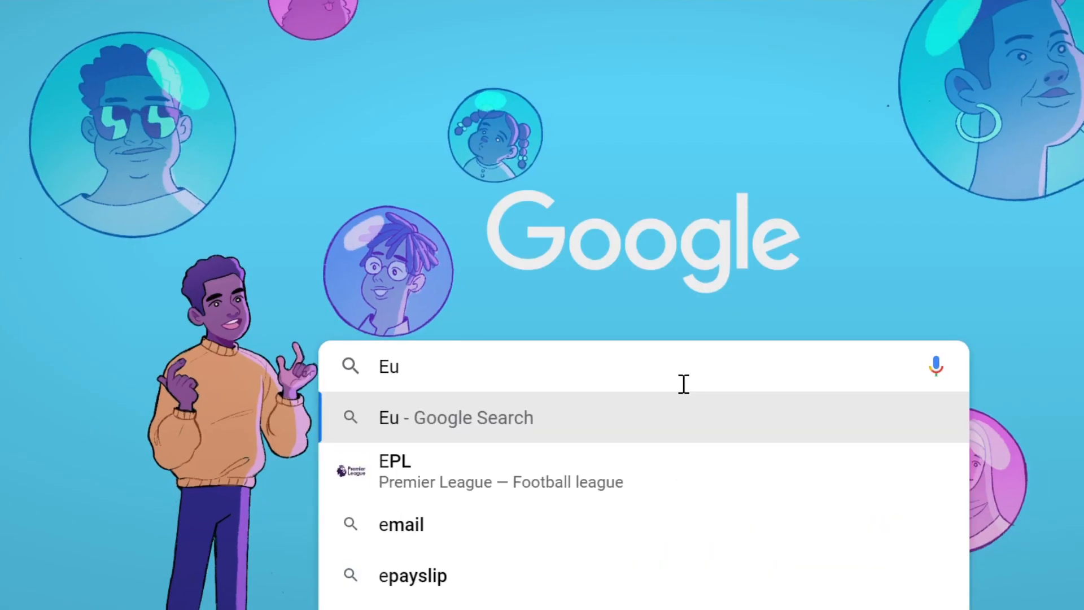
pyautogui.write('ropass CV')
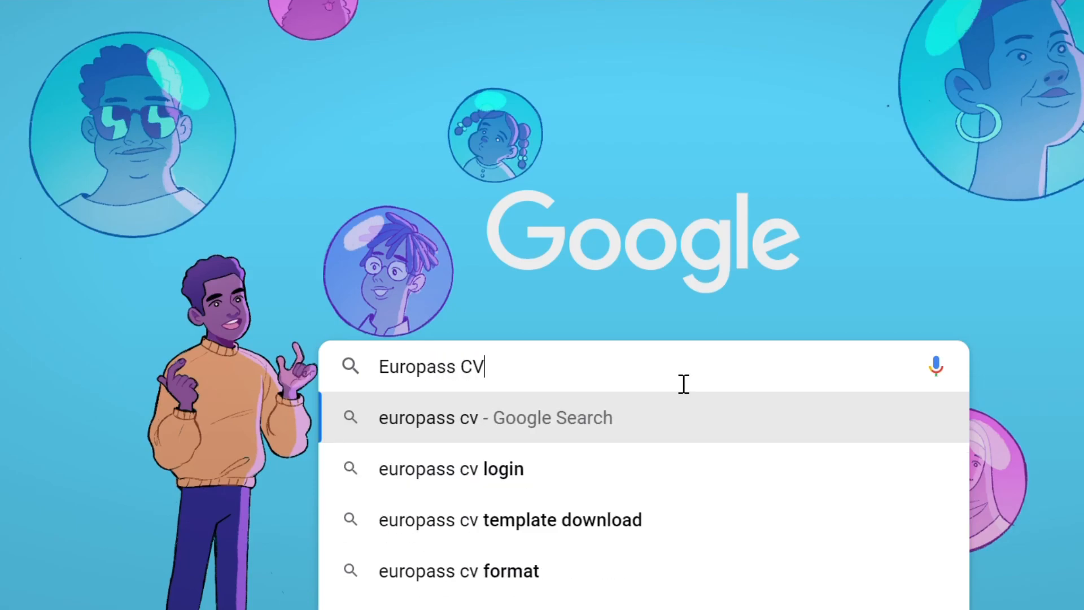
pyautogui.press('Return')
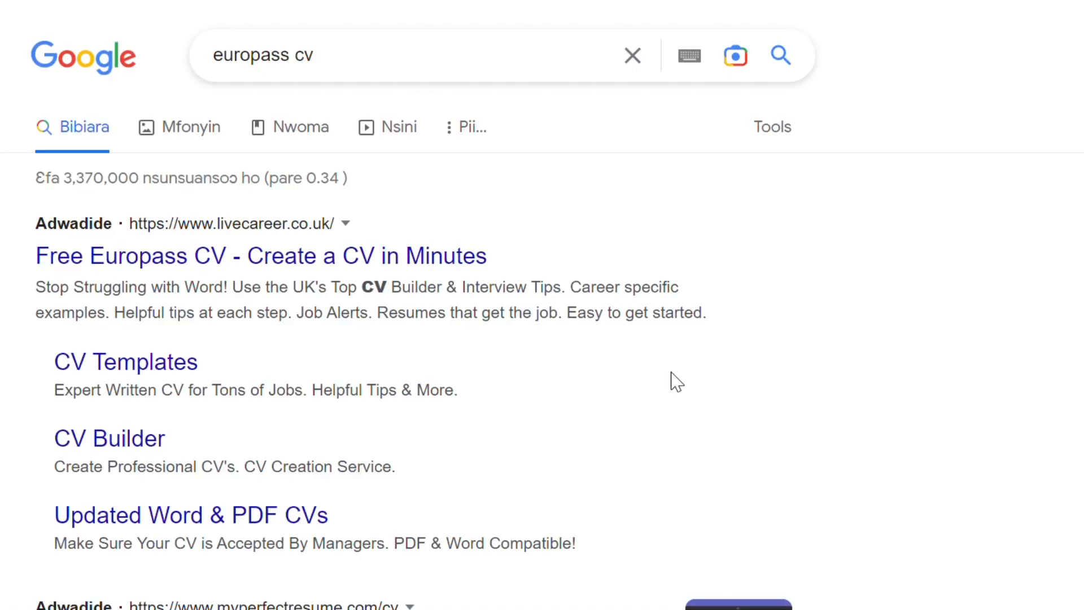
# Step: Open the Home | Europass - European Union result from the search results
pyautogui.scroll(-2, 314, 471)
pyautogui.scroll(-10, 315, 470)
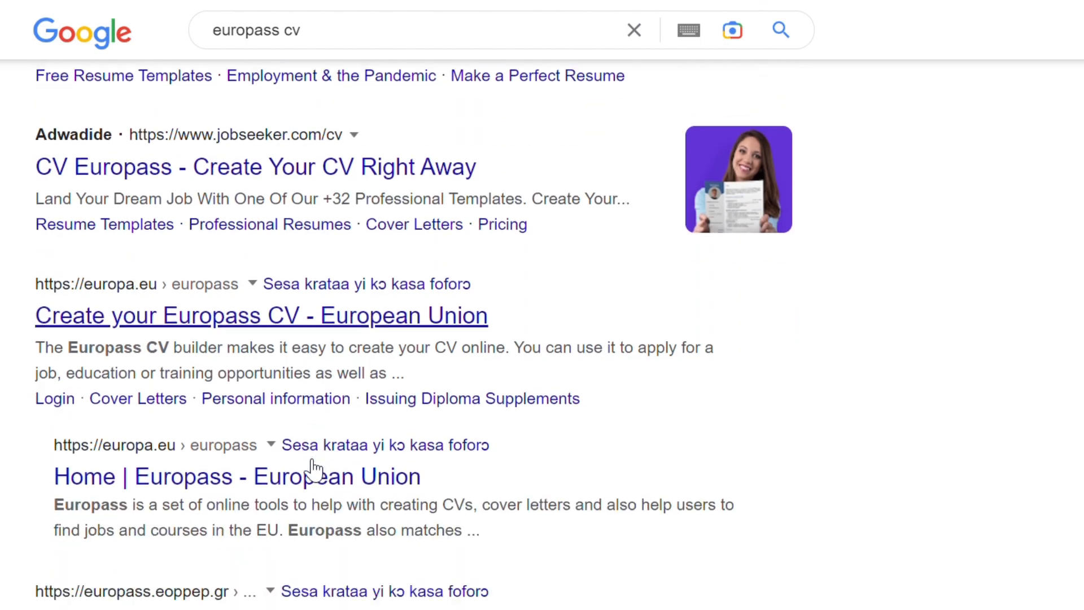
pyautogui.scroll(-3, 314, 467)
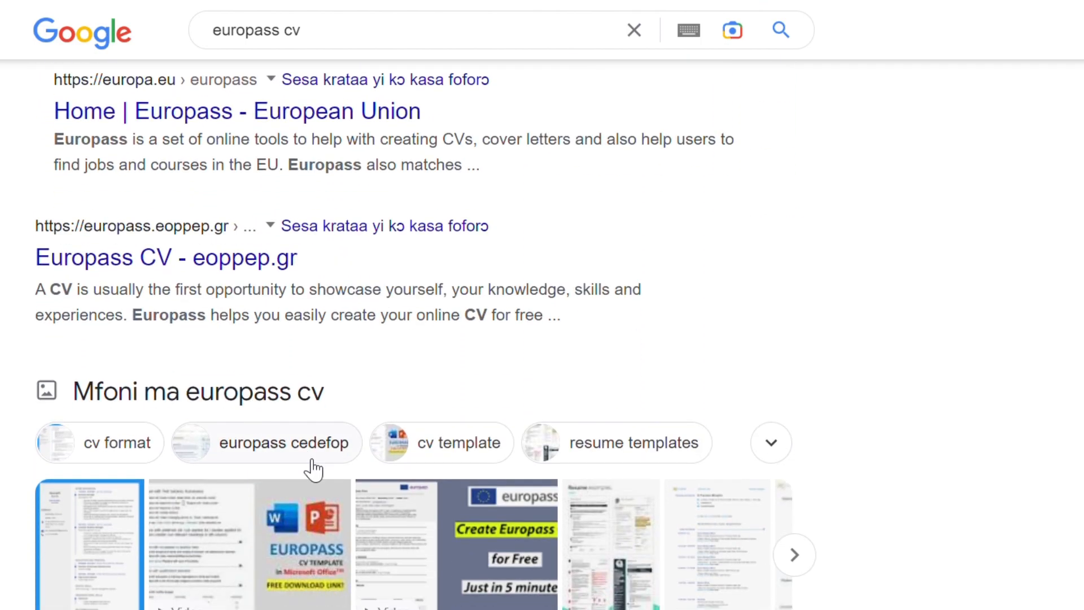
pyautogui.scroll(5, 314, 467)
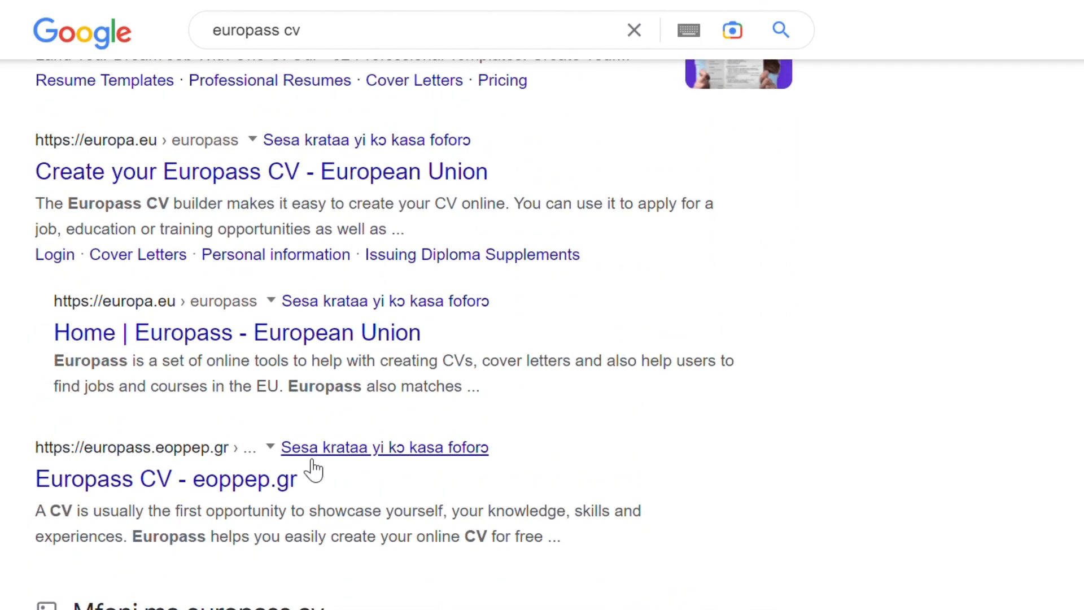
pyautogui.click(181, 339)
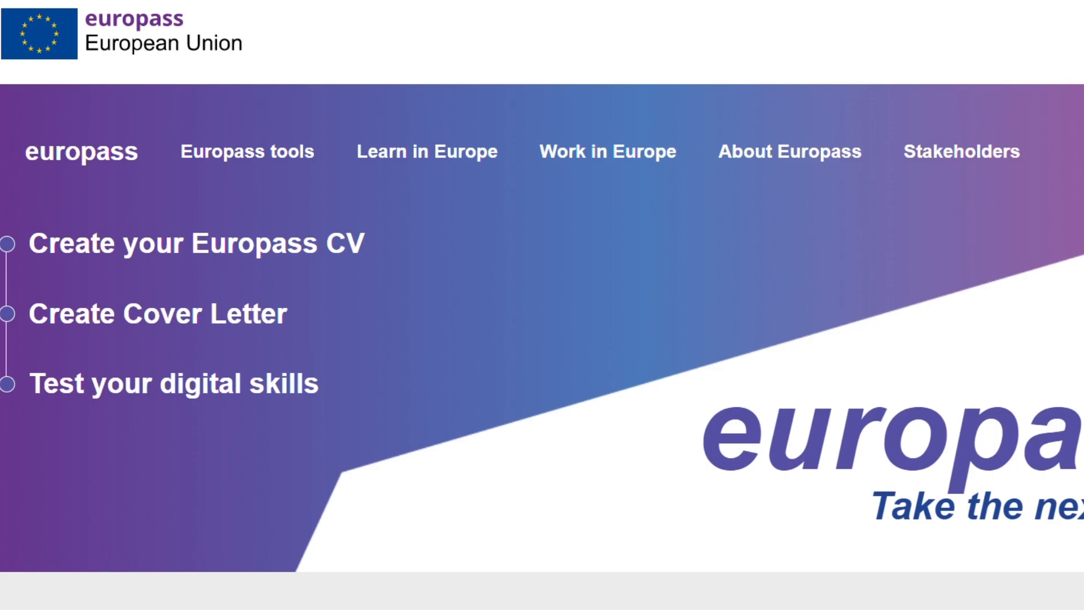
# Step: Browse the sections of the Europass home page
pyautogui.scroll(-5, 613, 452)
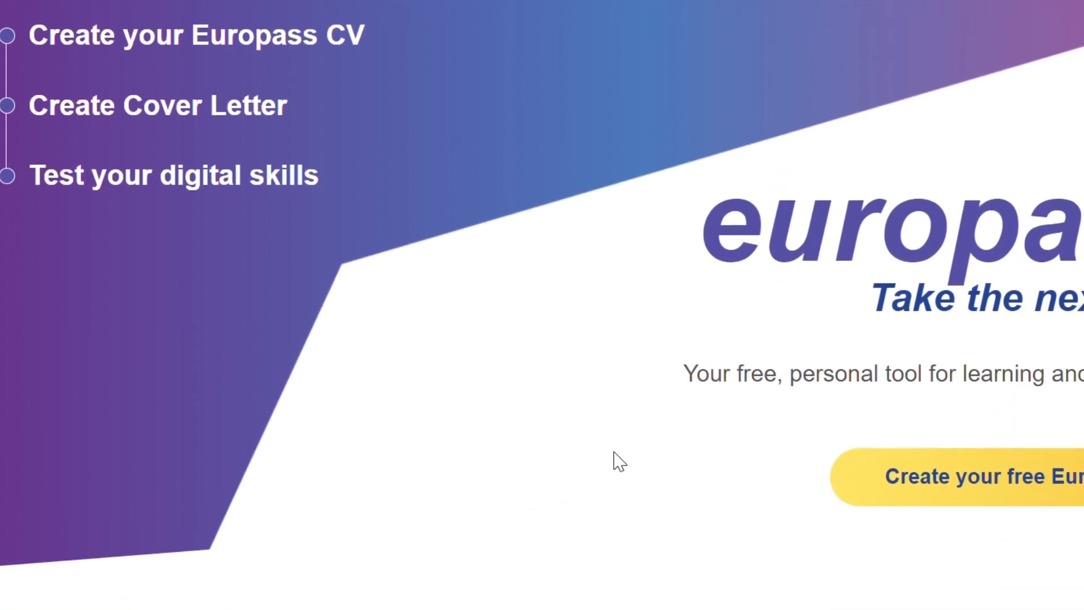
pyautogui.scroll(-10, 613, 451)
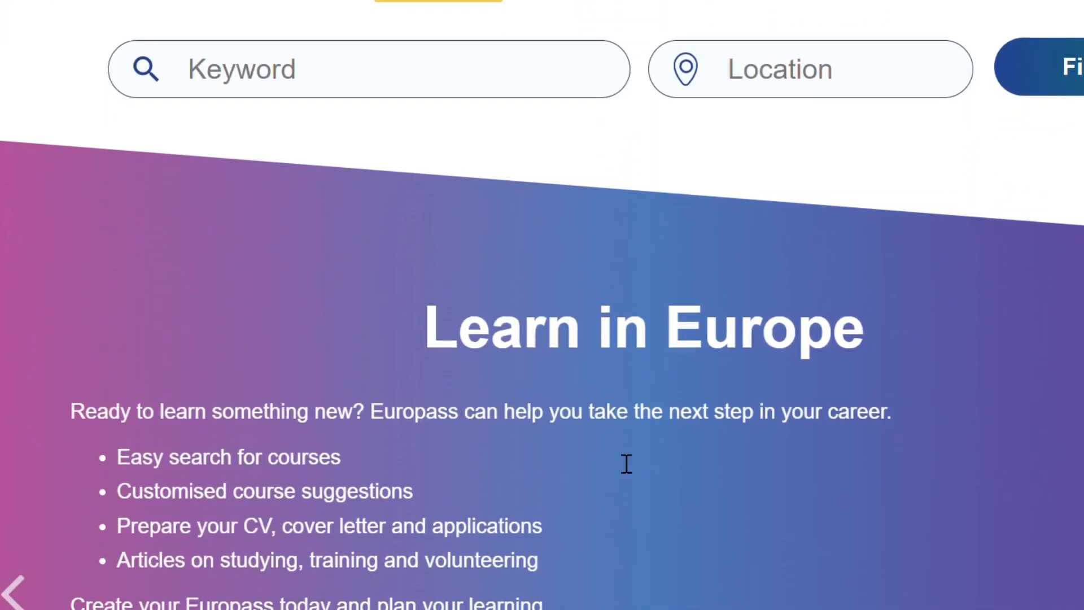
pyautogui.scroll(3, 614, 451)
pyautogui.scroll(-9, 670, 477)
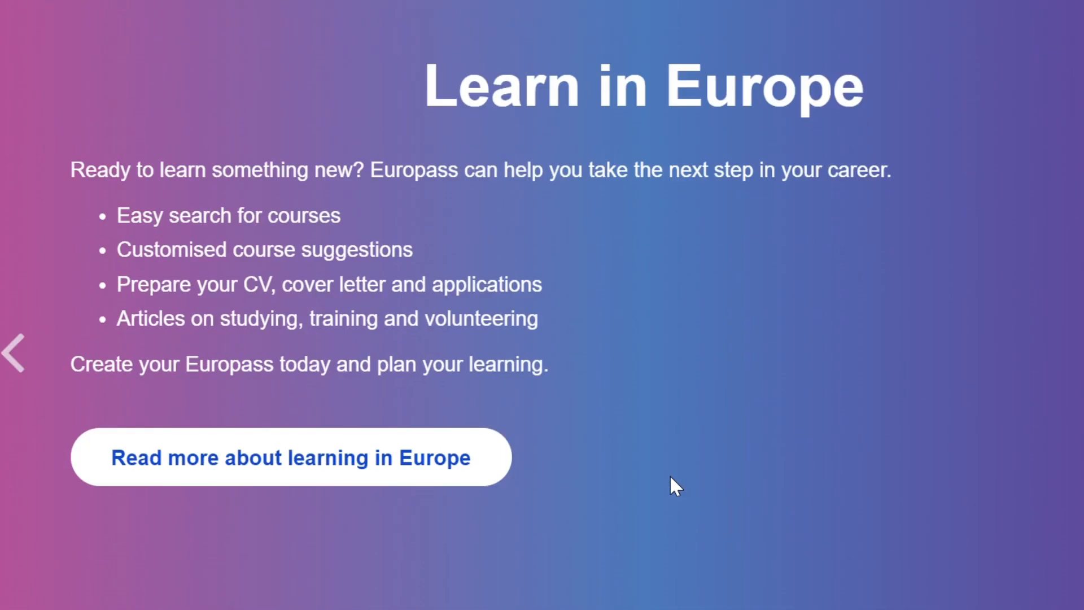
pyautogui.scroll(-20, 670, 476)
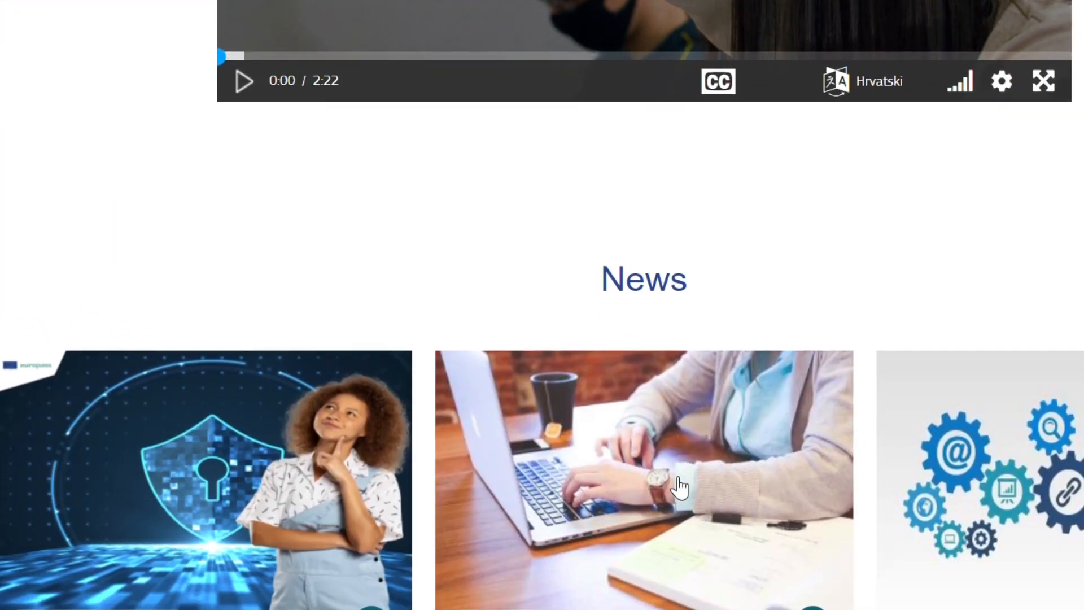
pyautogui.scroll(-2, 679, 487)
pyautogui.scroll(15, 681, 489)
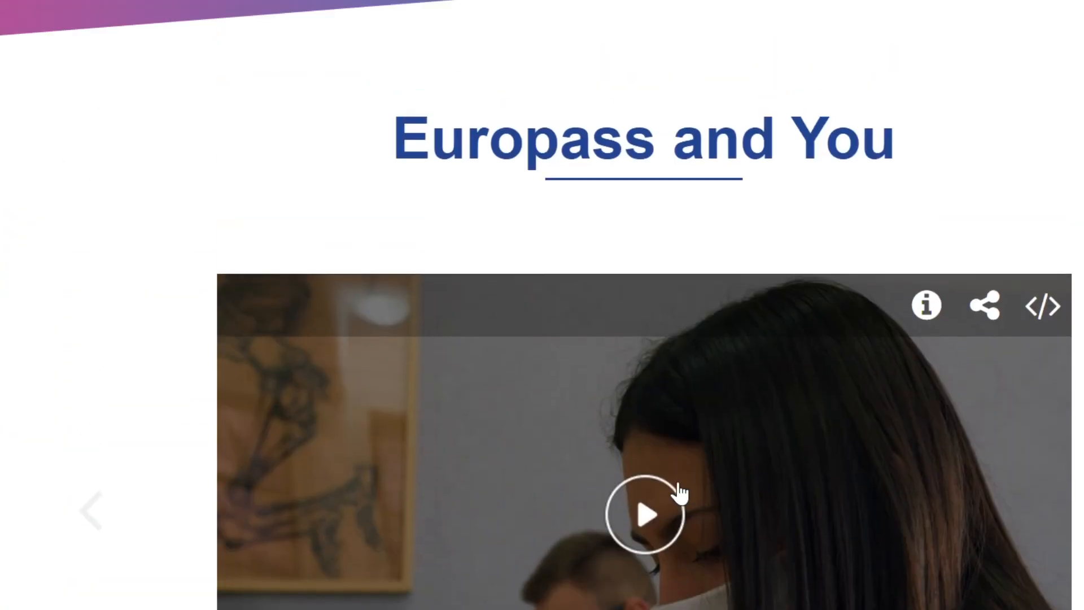
pyautogui.scroll(10, 372, 522)
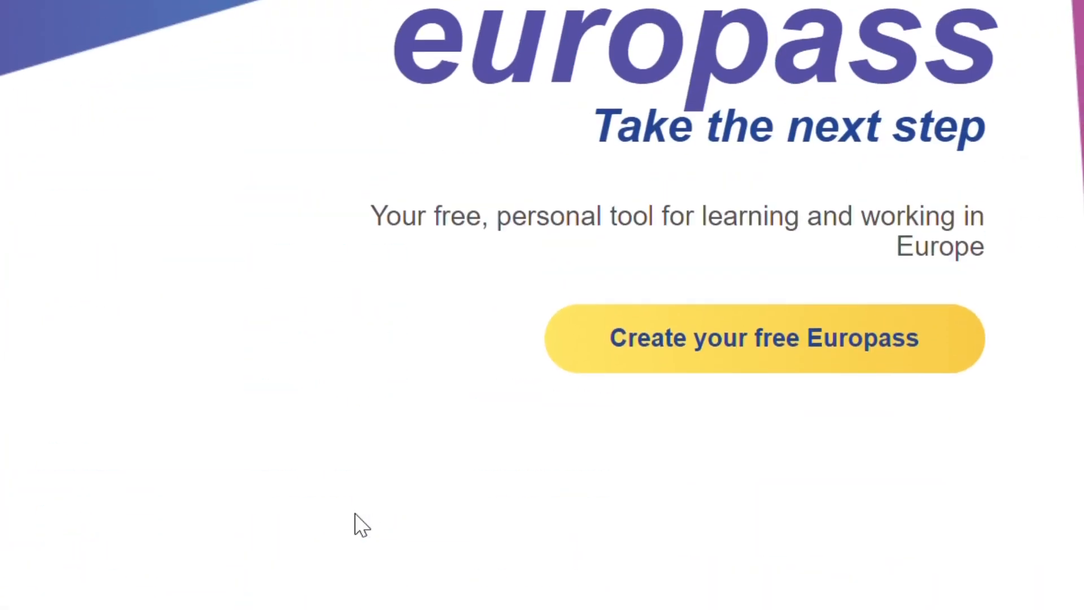
# Step: Start creating a free Europass, choosing to register and create a new EU Login account
pyautogui.click(800, 342)
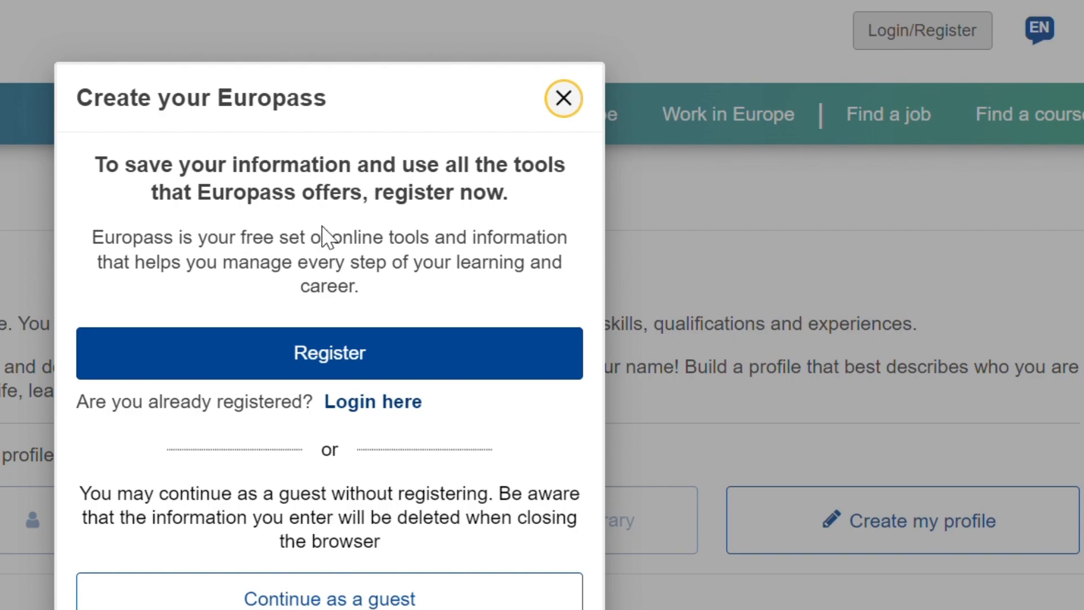
pyautogui.click(348, 350)
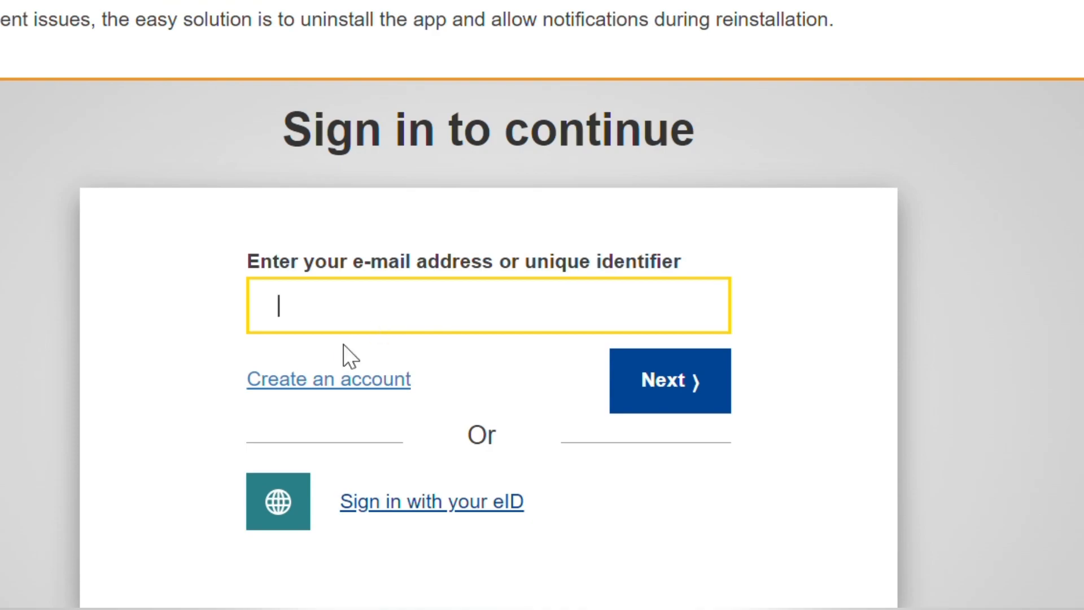
pyautogui.click(314, 392)
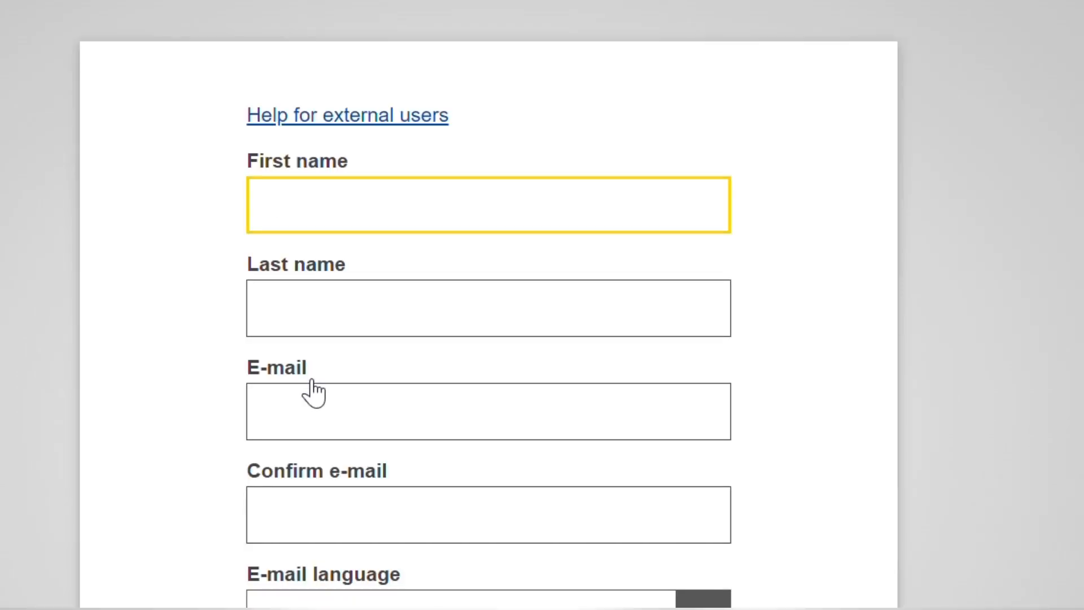
# Step: Enter the user's first name and last name in the account form
pyautogui.click(334, 324)
# Step: Fill in the user's e-mail address in the E-mail field
pyautogui.click(362, 422)
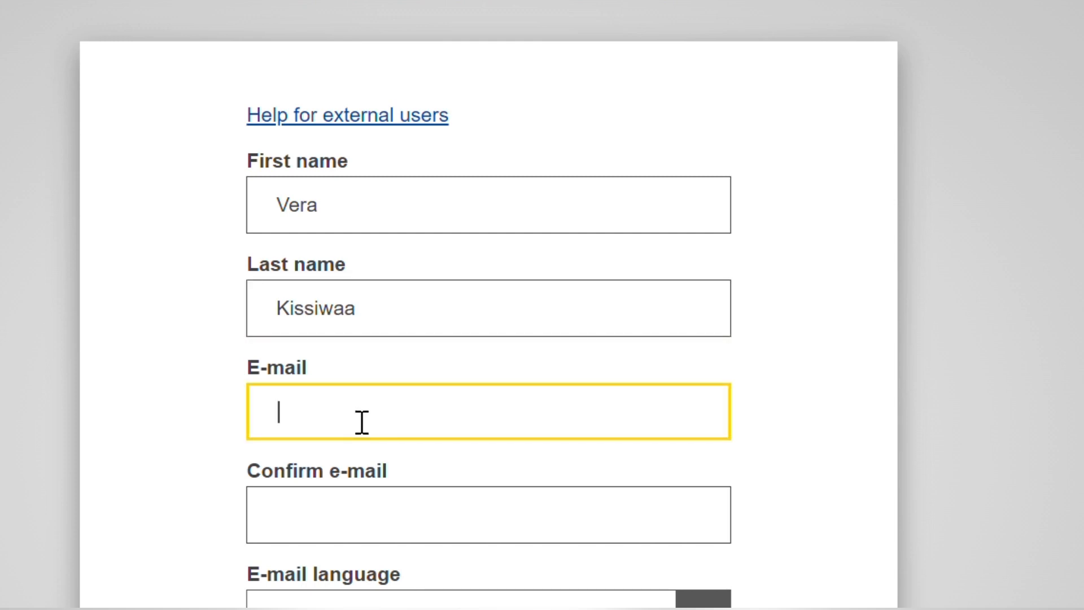
pyautogui.write('boa')
pyautogui.press('BackSpace')
pyautogui.press('BackSpace')
pyautogui.press('BackSpace')
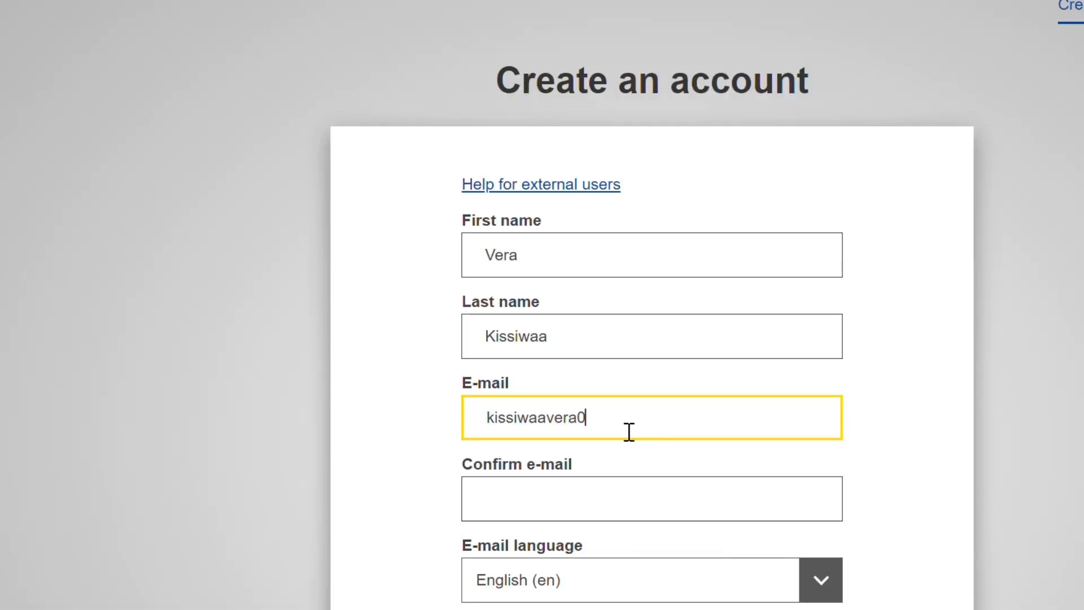
# Step: Repeat the same e-mail address in the Confirm e-mail field
pyautogui.scroll(-2, 628, 432)
pyautogui.click(640, 411)
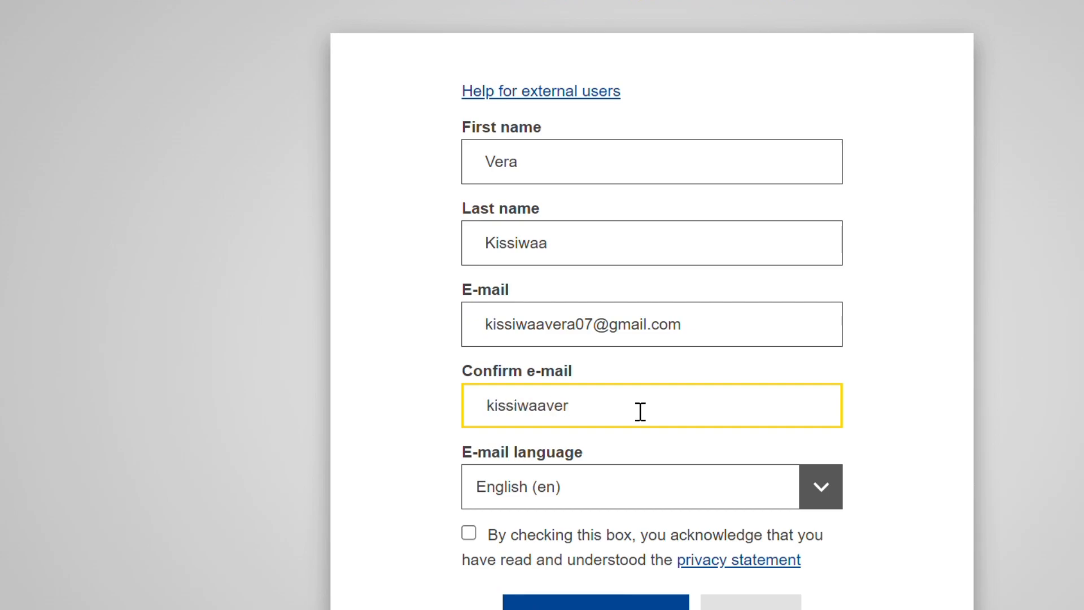
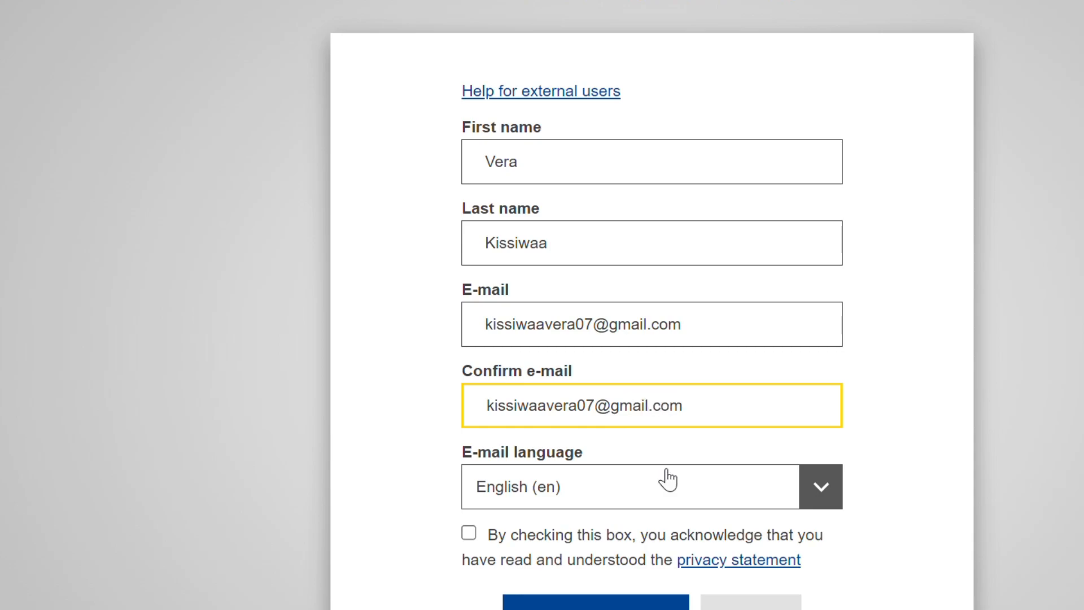
# Step: Acknowledge the privacy statement, keep English (en) as e-mail language, and submit the account form
pyautogui.click(468, 533)
pyautogui.click(821, 489)
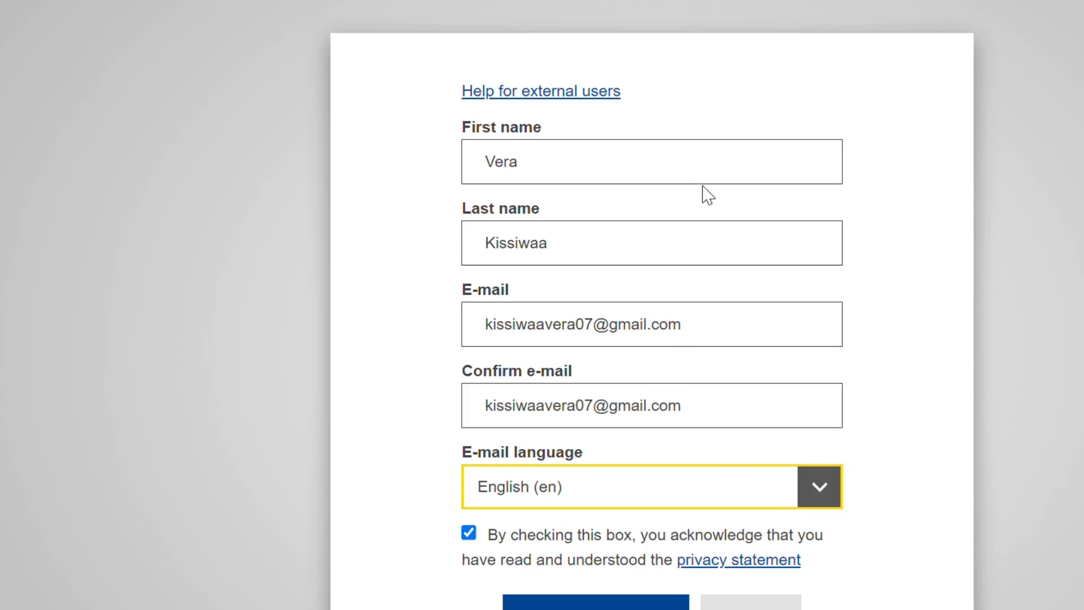
pyautogui.click(959, 406)
pyautogui.scroll(-3, 868, 562)
pyautogui.click(596, 451)
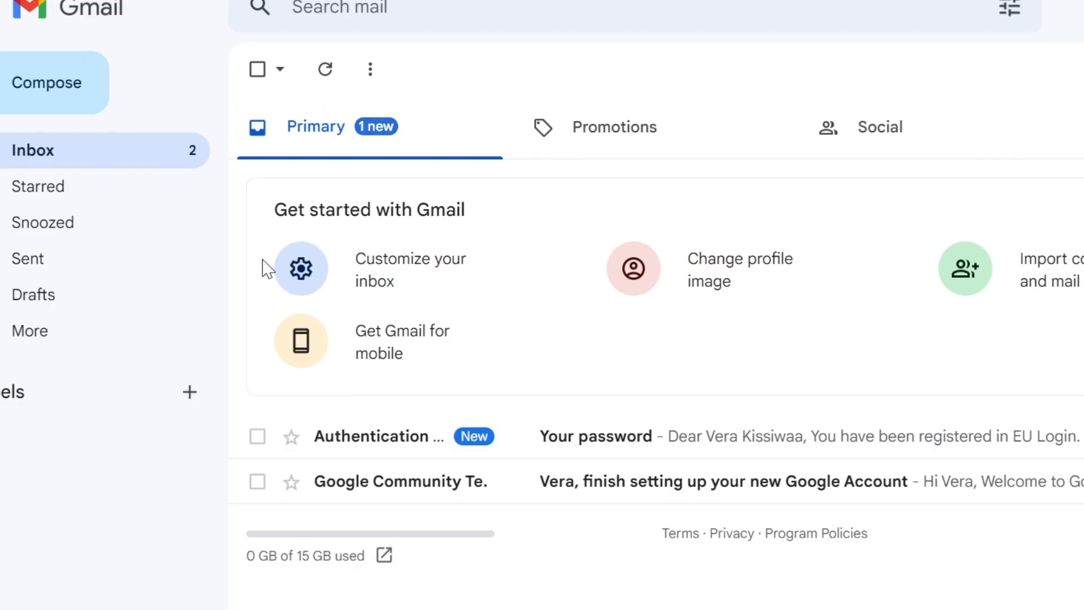
# Step: Open the Your password email from Authentication Service in Gmail and follow its password-creation link
pyautogui.click(635, 437)
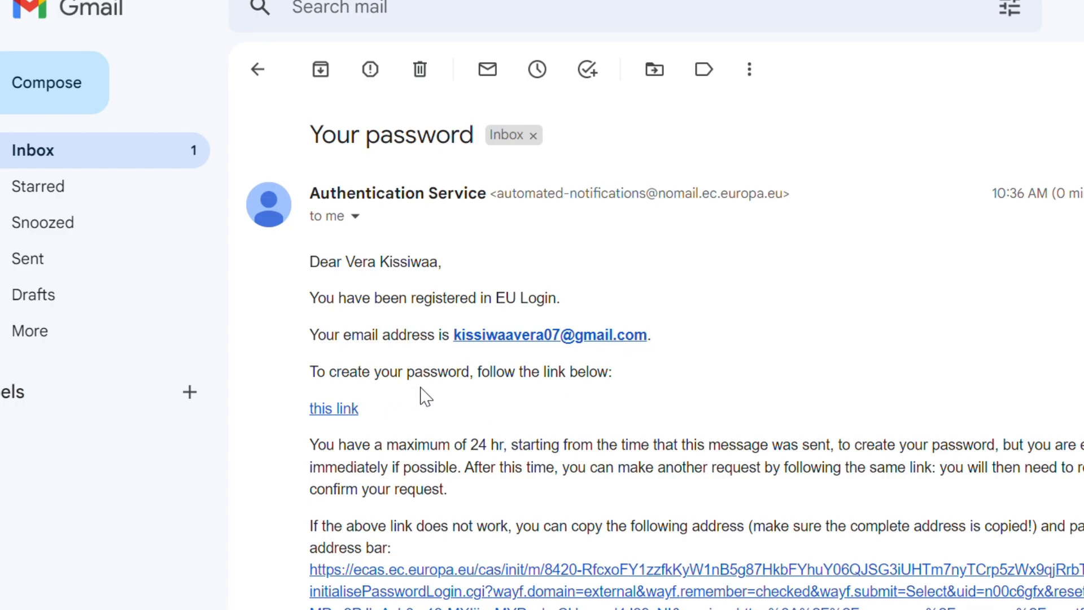
pyautogui.click(337, 408)
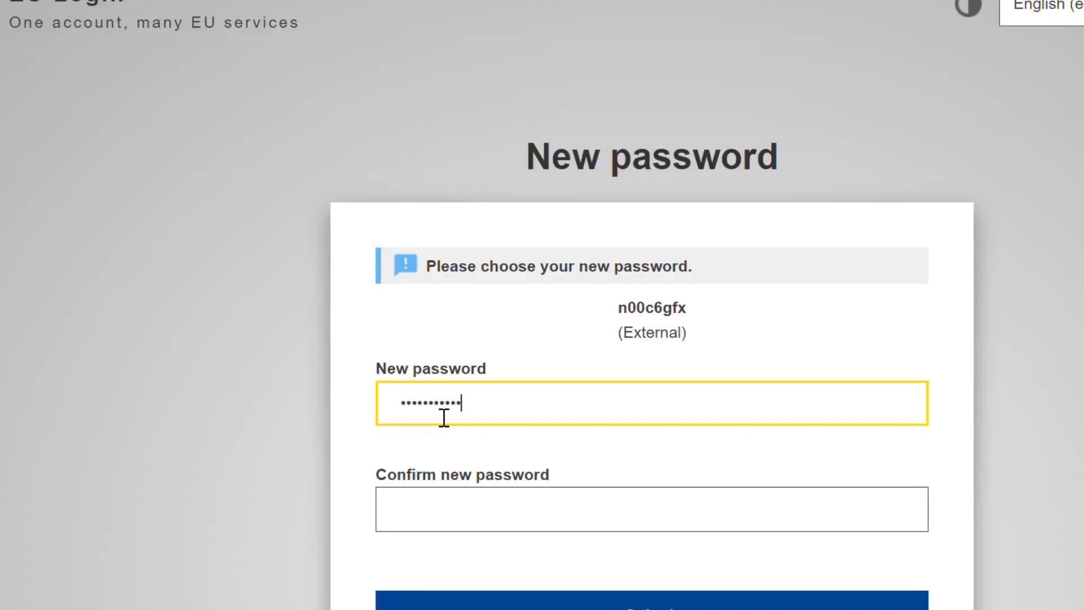
# Step: Enter a new password for the EU Login account, confirm it, and submit
pyautogui.write('••')
pyautogui.click(541, 520)
pyautogui.write('•••••••')
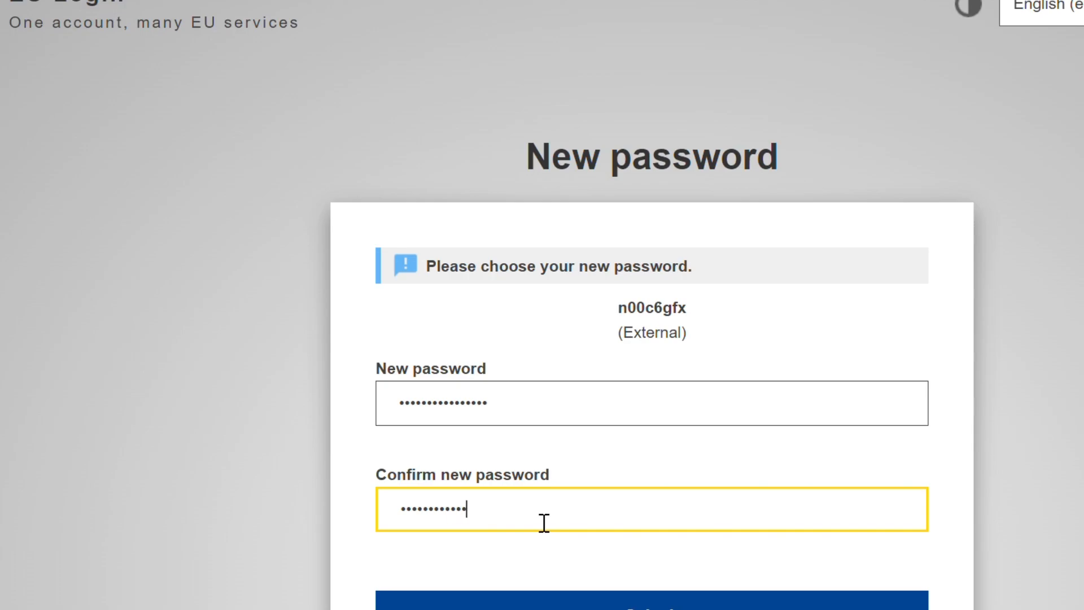
pyautogui.write('•••••••••')
pyautogui.scroll(-2, 545, 520)
pyautogui.click(584, 540)
pyautogui.click(584, 533)
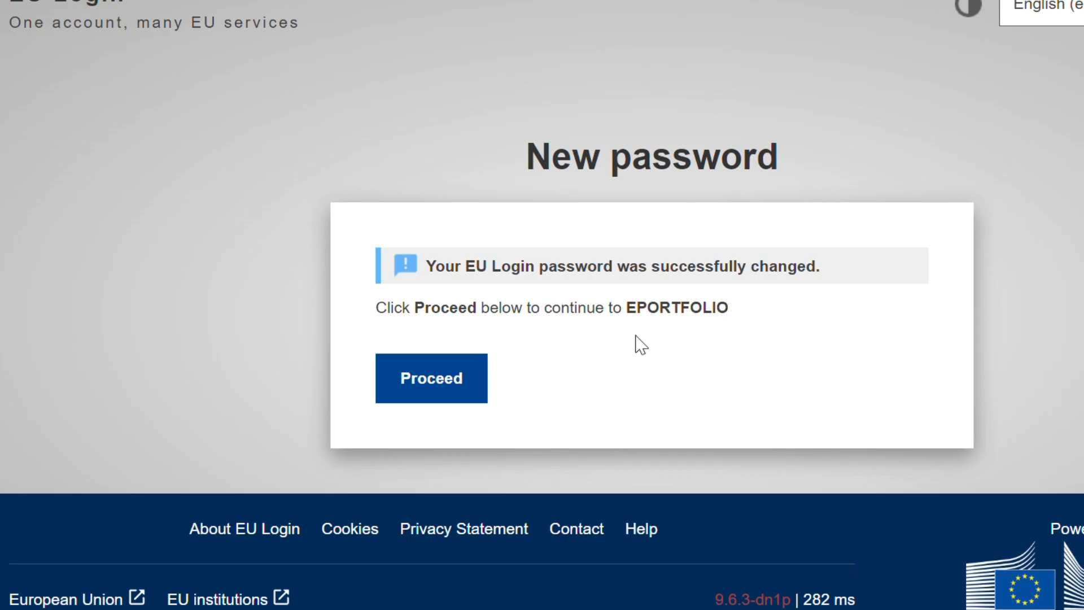
# Step: Proceed to EPORTFOLIO and sign in with the account password using the EU Login Mobile App PIN Code method
pyautogui.click(462, 391)
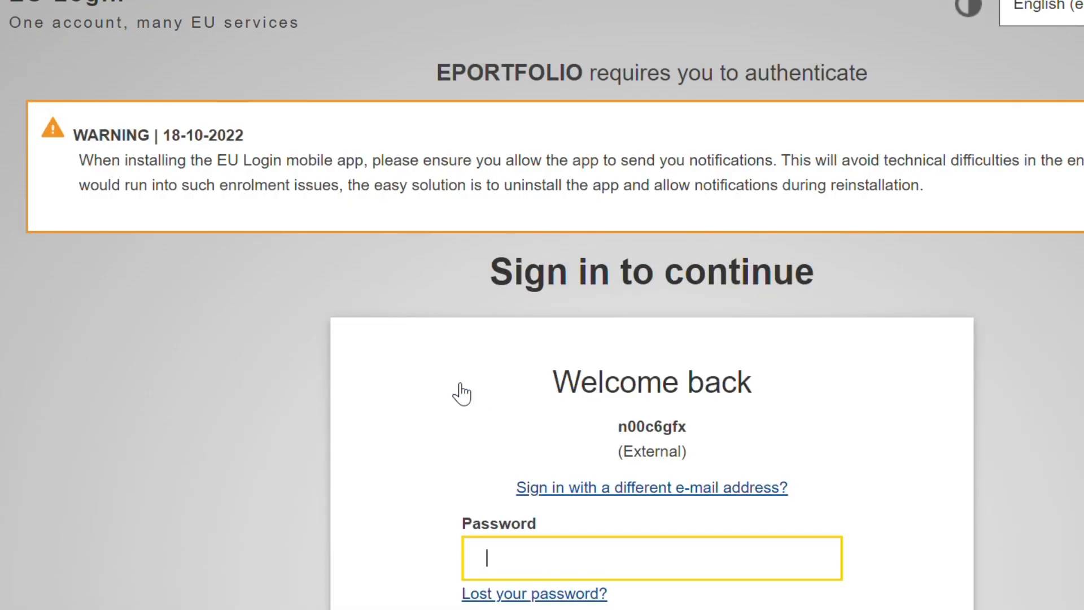
pyautogui.scroll(-8, 462, 393)
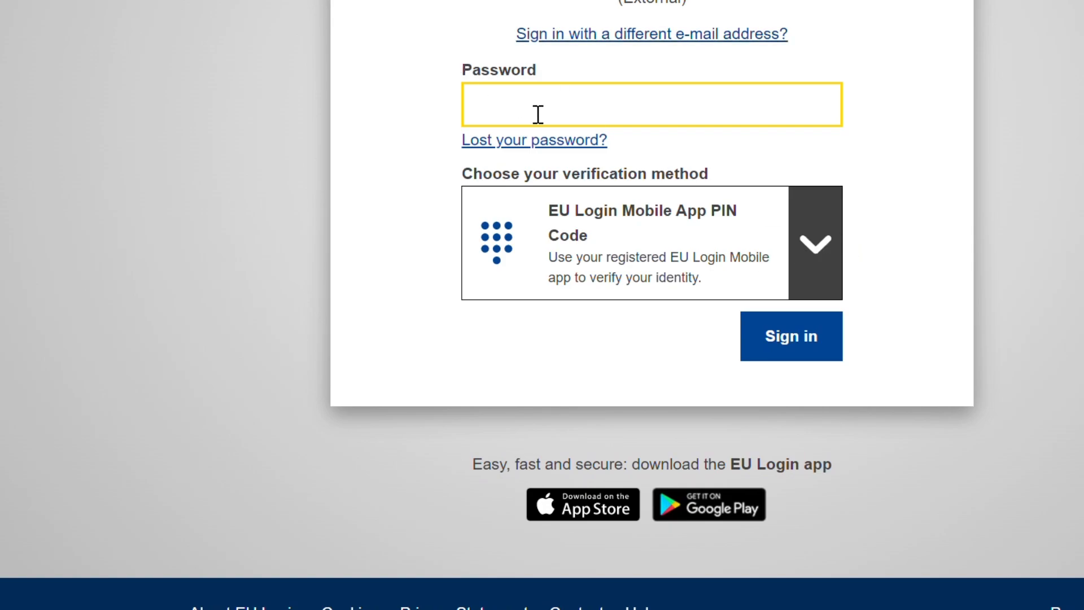
pyautogui.write('••••••')
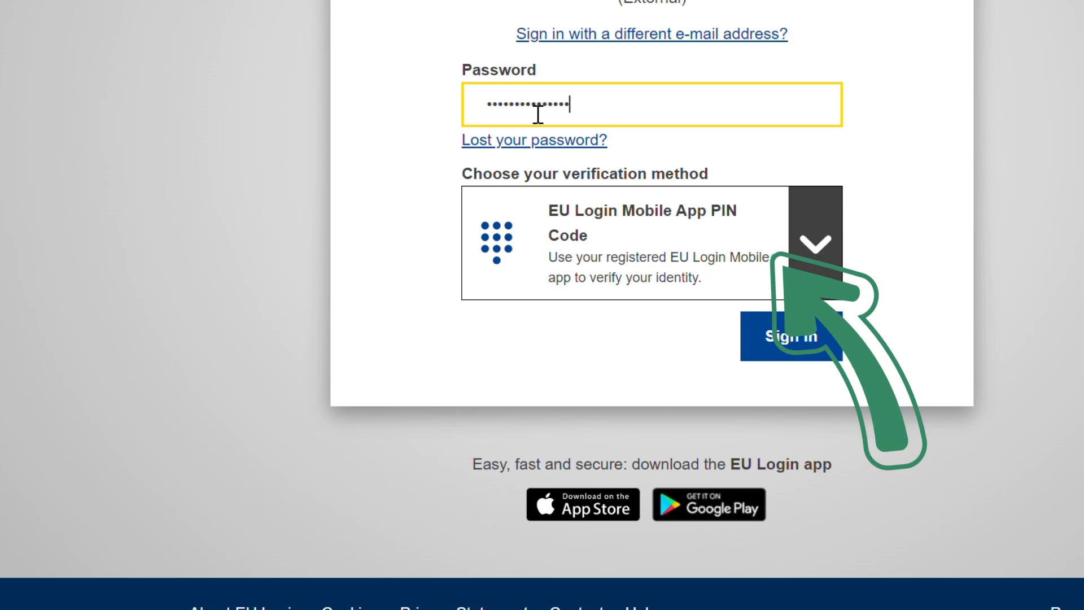
pyautogui.click(806, 339)
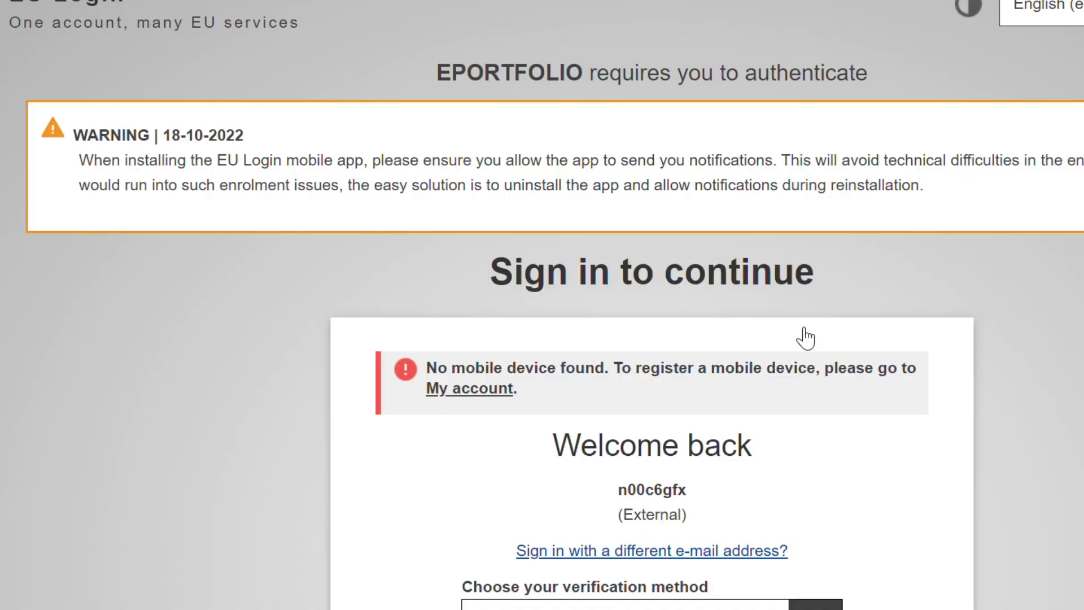
# Step: Sign in to EU Login by entering the account password with the Password verification method
pyautogui.scroll(-3, 806, 338)
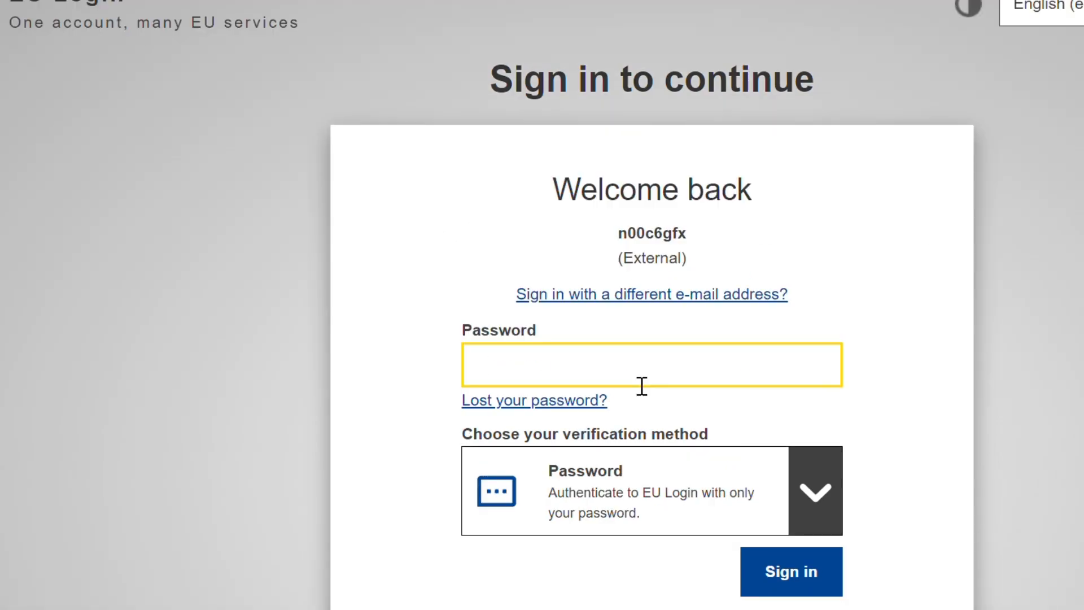
pyautogui.write('•••••')
pyautogui.click(788, 580)
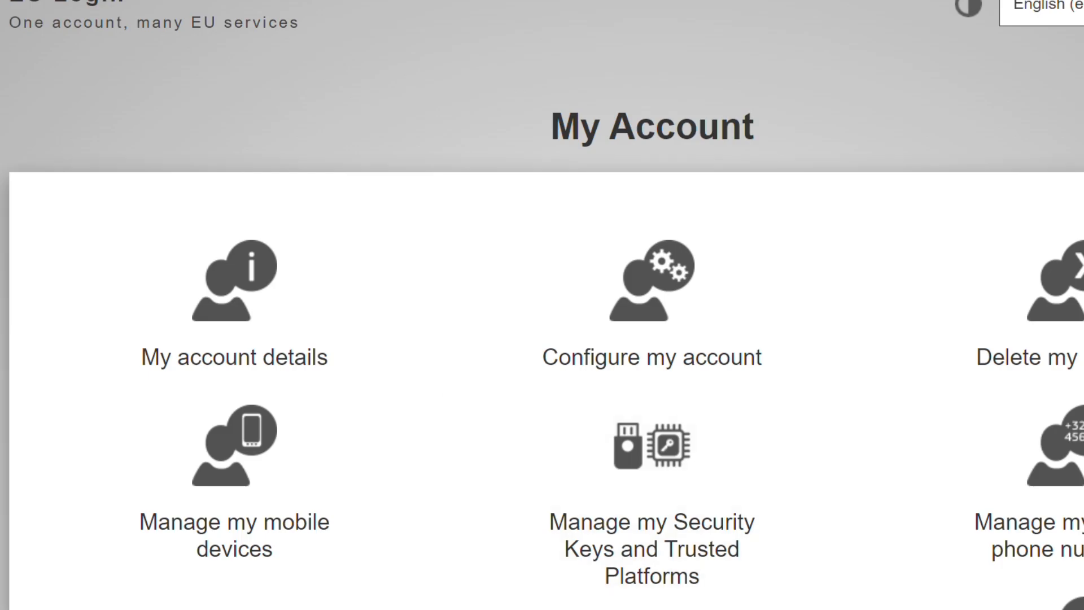
# Step: Add a mobile device in My Account, entering a device name and a 4-digit PIN code twice, and submit
pyautogui.scroll(-7, 484, 260)
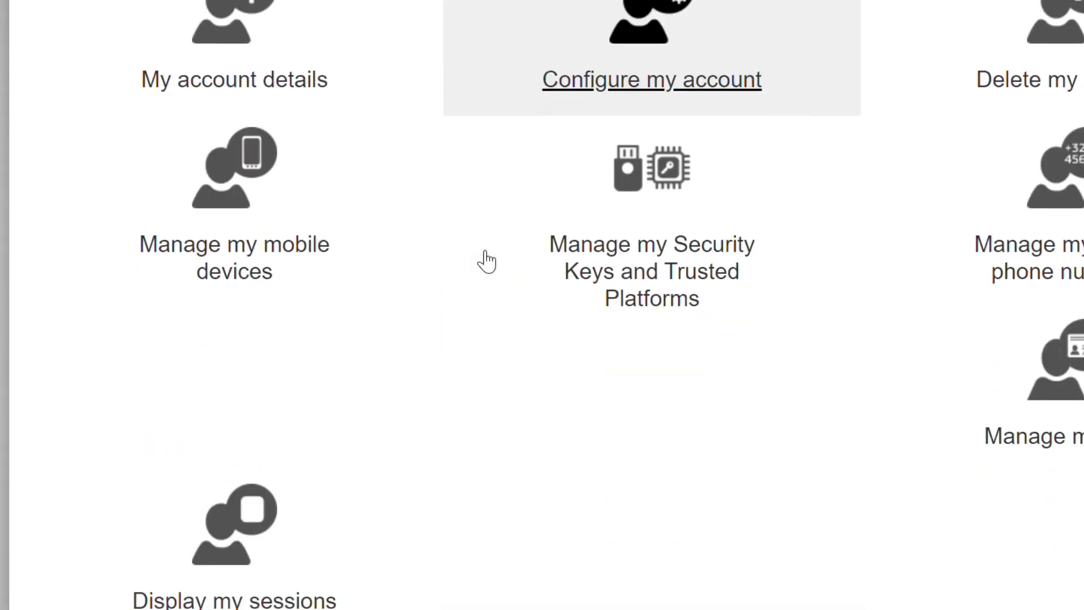
pyautogui.scroll(2, 481, 260)
pyautogui.scroll(1, 479, 259)
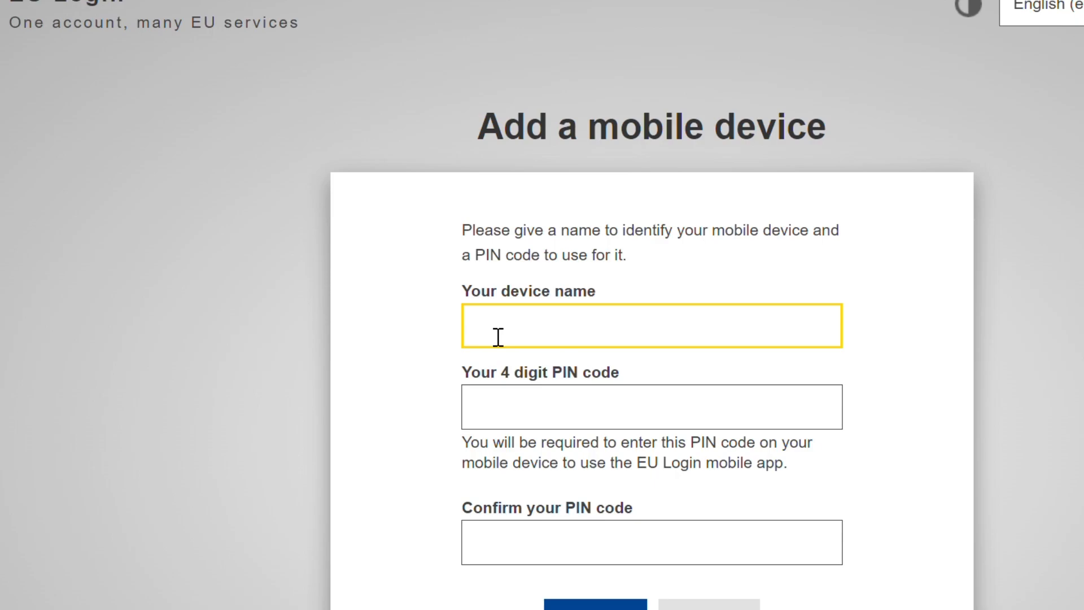
pyautogui.write('Kissiwaa')
pyautogui.click(563, 423)
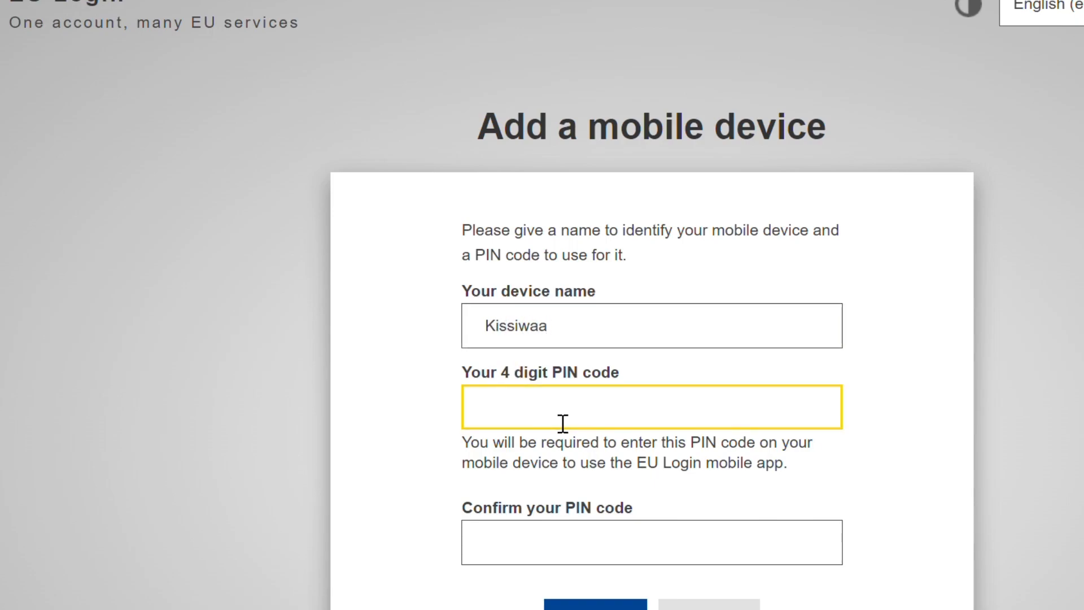
pyautogui.write('1234')
pyautogui.click(577, 554)
pyautogui.write('1234')
pyautogui.press('Tab')
pyautogui.press('Return')
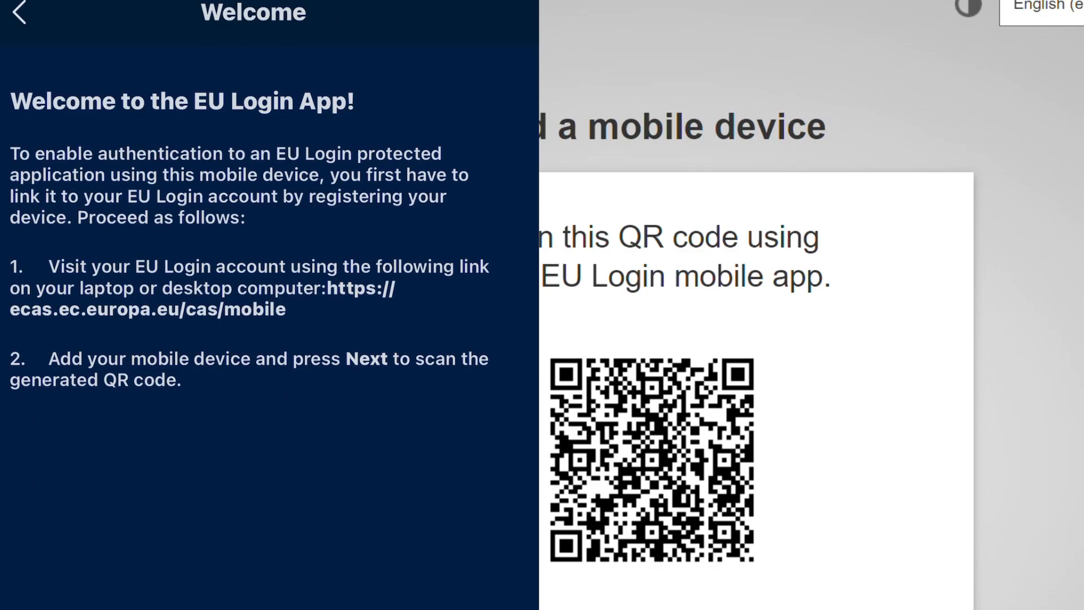
# Step: Complete the mobile device registration via the QR code and return to My Account
pyautogui.scroll(-3, 867, 368)
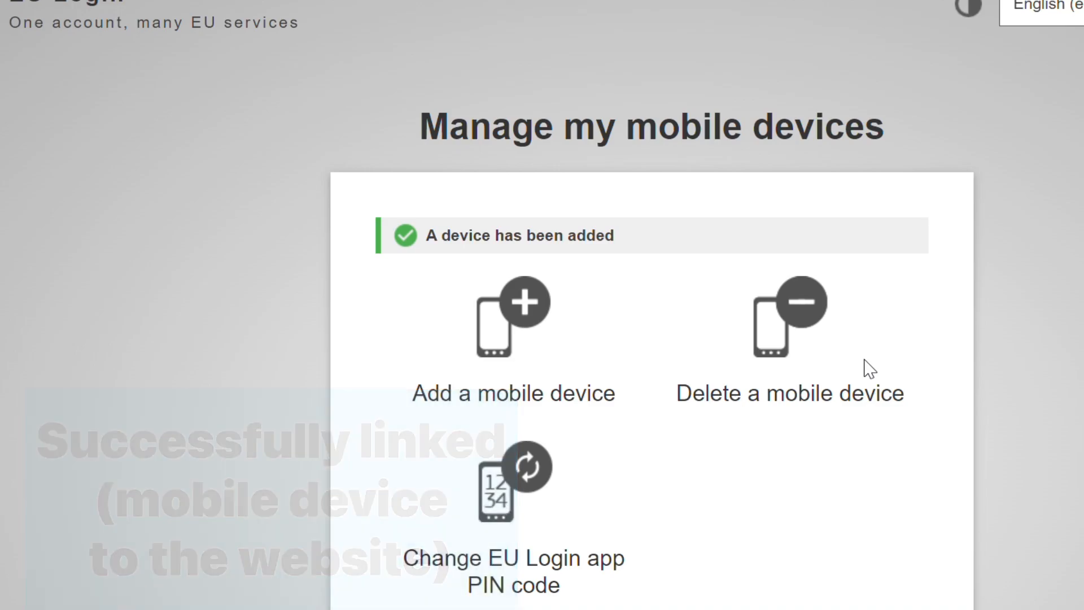
pyautogui.scroll(-3, 869, 368)
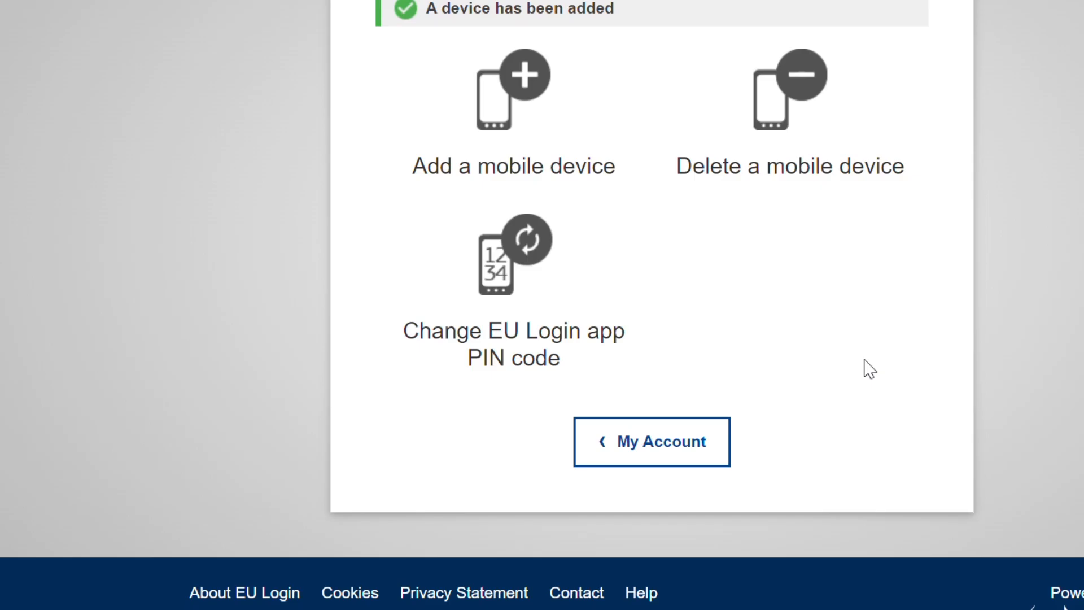
pyautogui.click(682, 451)
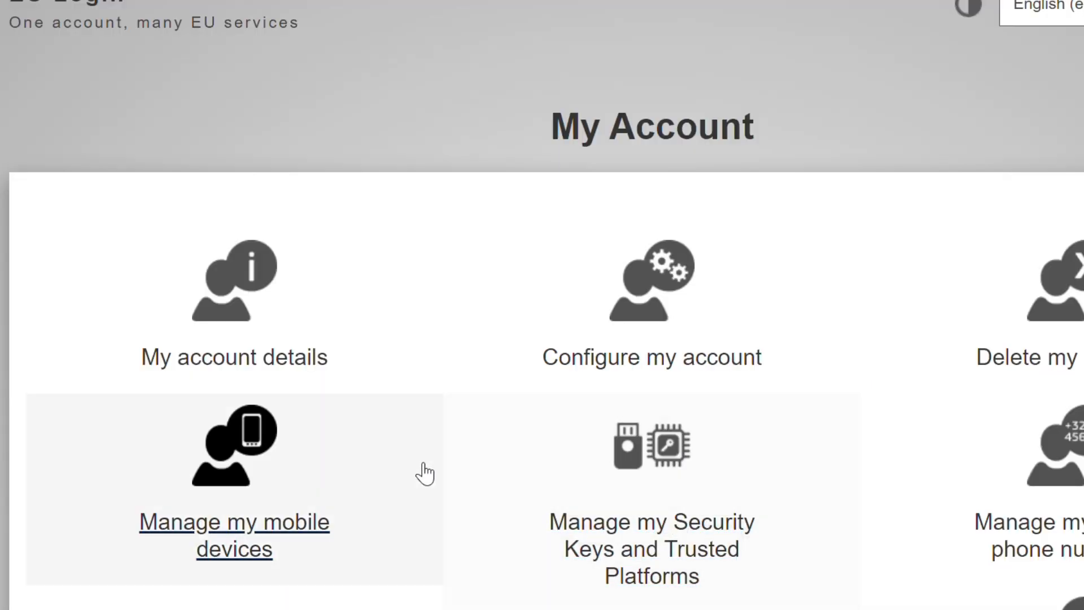
# Step: Search Google for Europass CV and open the Create your Europass CV result on europa.eu
pyautogui.scroll(-4, 423, 473)
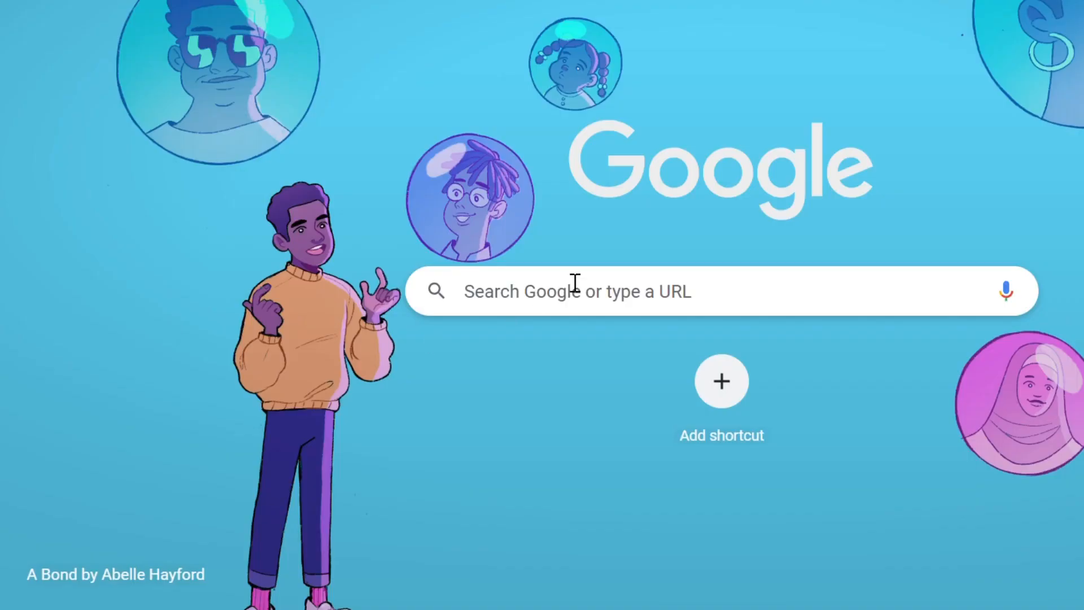
pyautogui.click(551, 310)
pyautogui.click(510, 340)
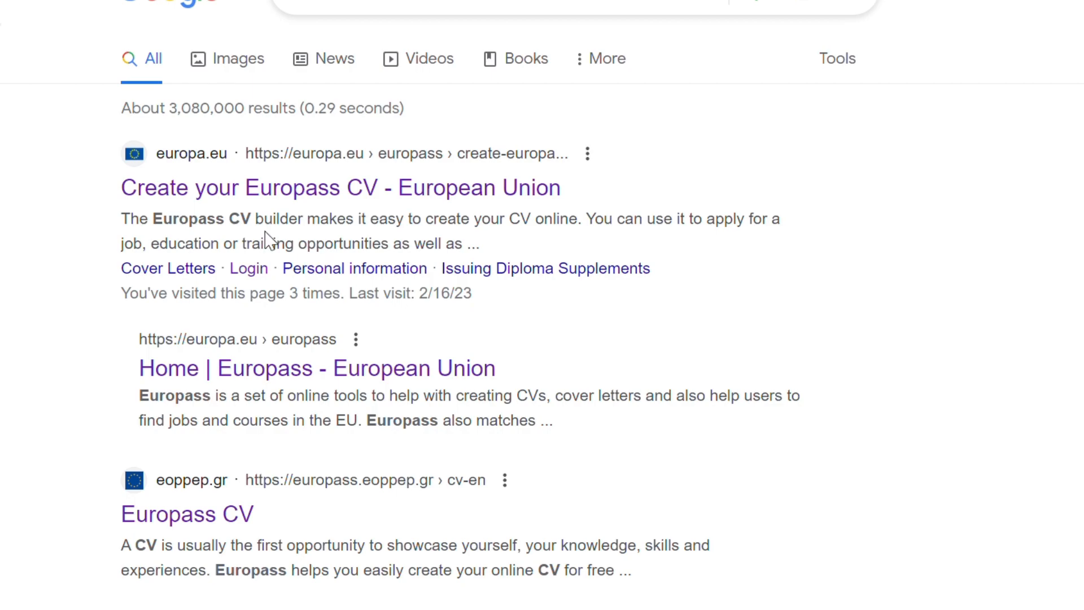
pyautogui.click(326, 192)
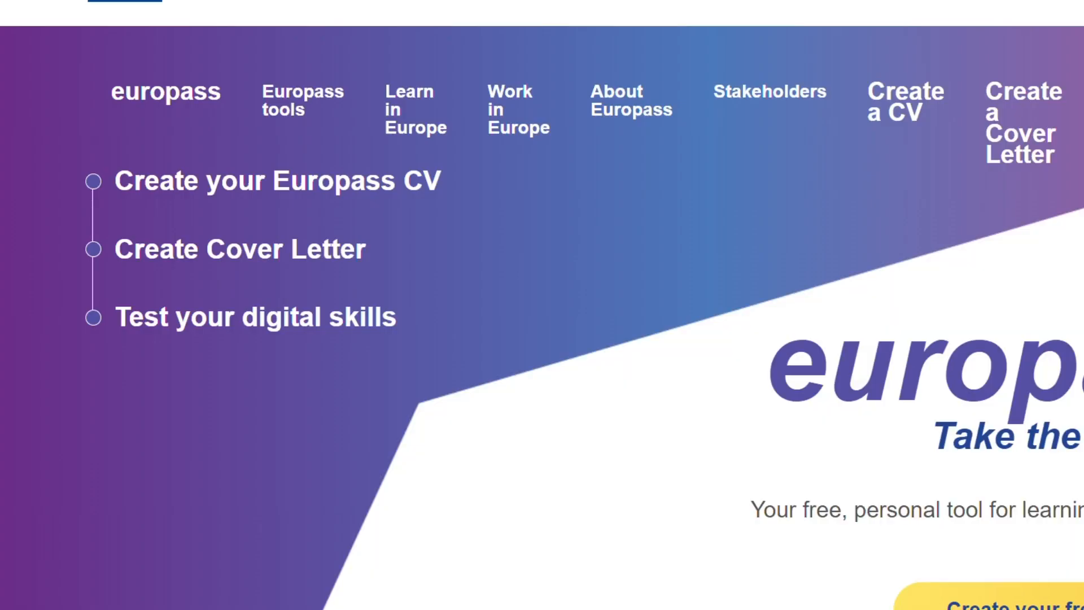
# Step: Accept the site cookies and open Create your Europass CV
pyautogui.click(990, 545)
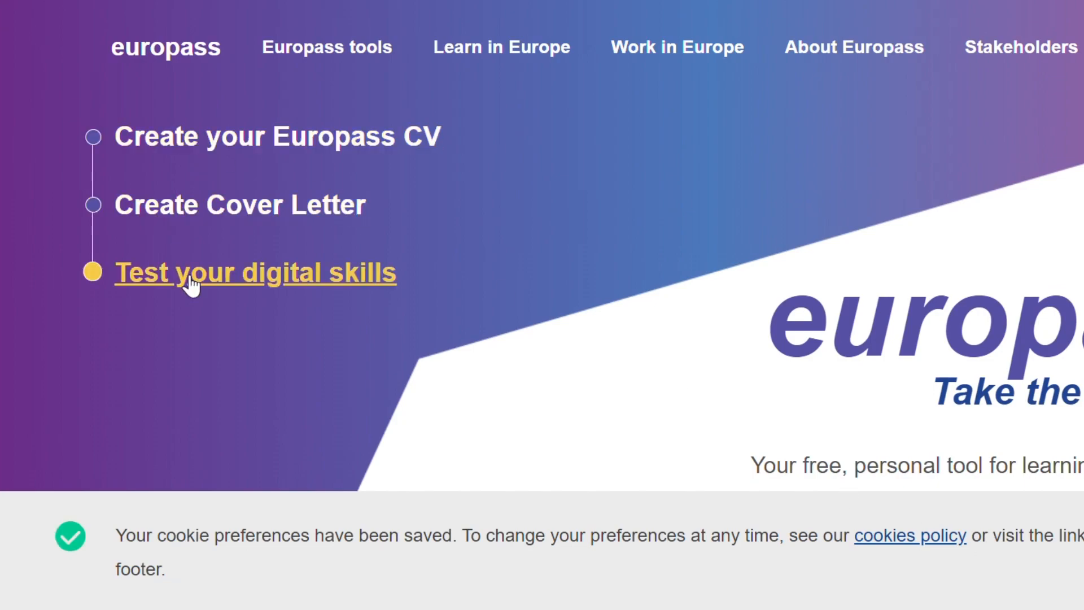
pyautogui.click(231, 142)
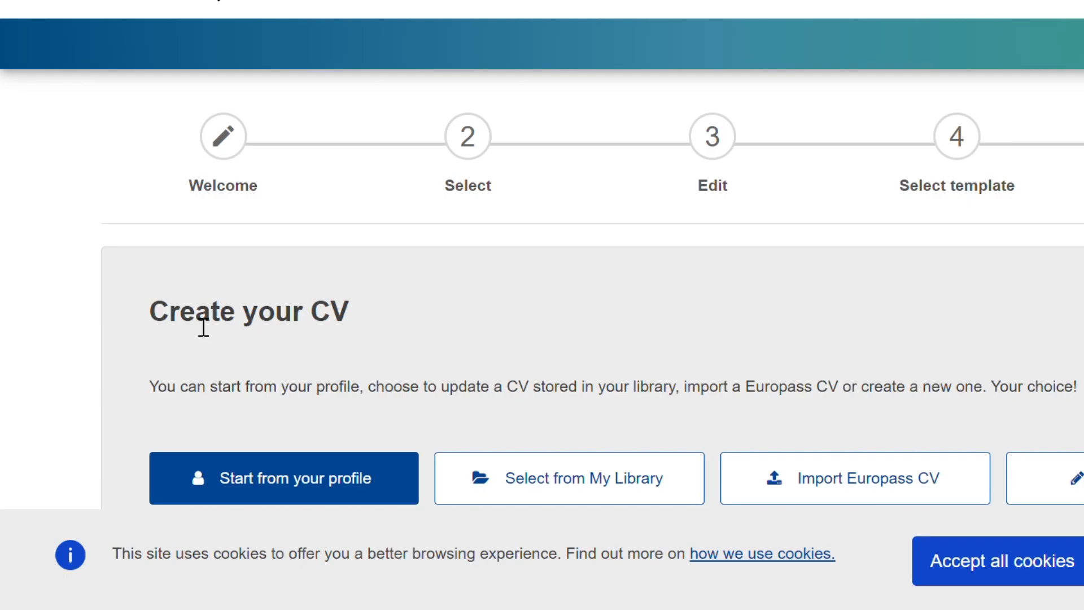
# Step: Choose to start the CV from a profile and accept the invitation to create a profile
pyautogui.scroll(-1, 203, 328)
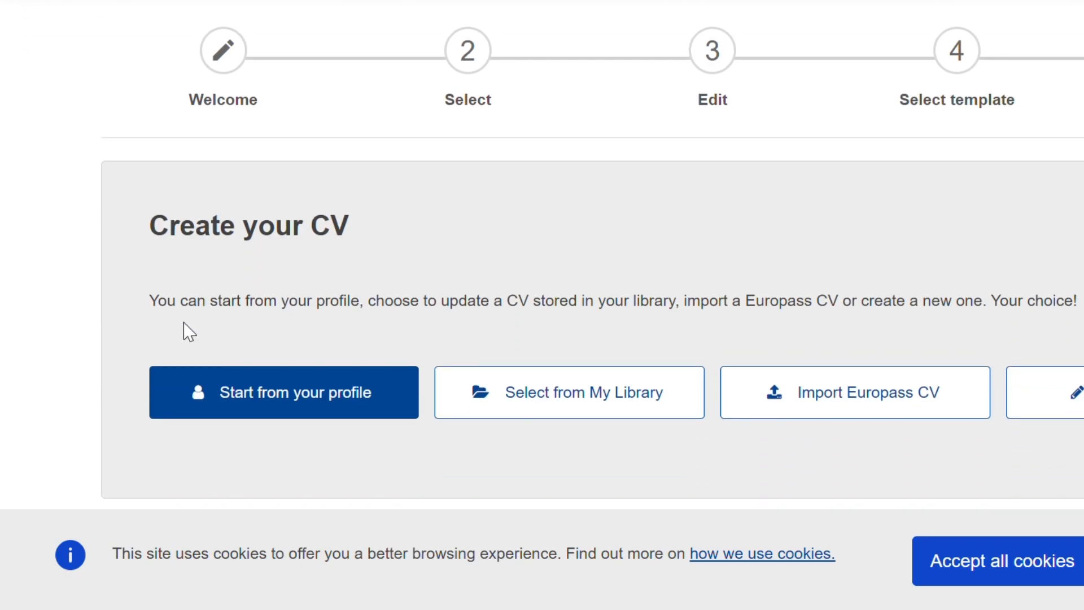
pyautogui.click(338, 395)
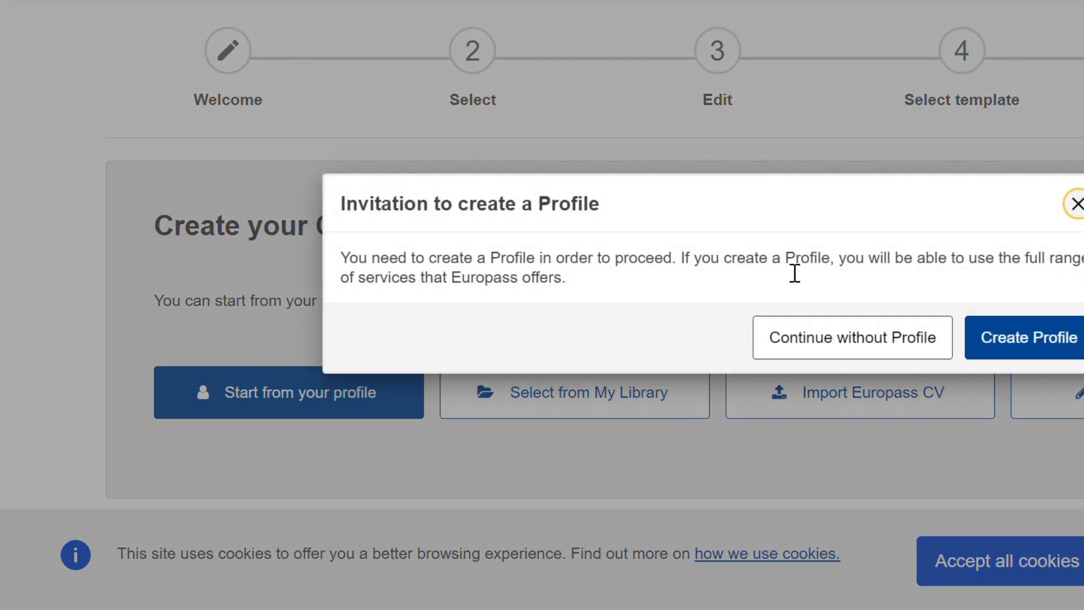
pyautogui.click(1014, 344)
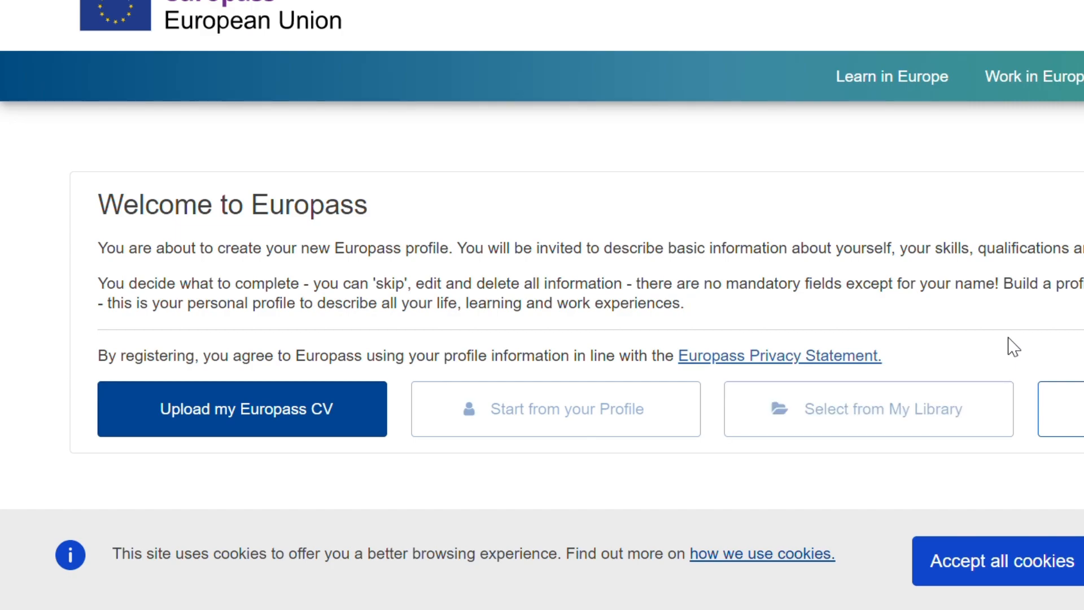
# Step: Accept all cookies on the Welcome to Europass page
pyautogui.scroll(-1, 1013, 345)
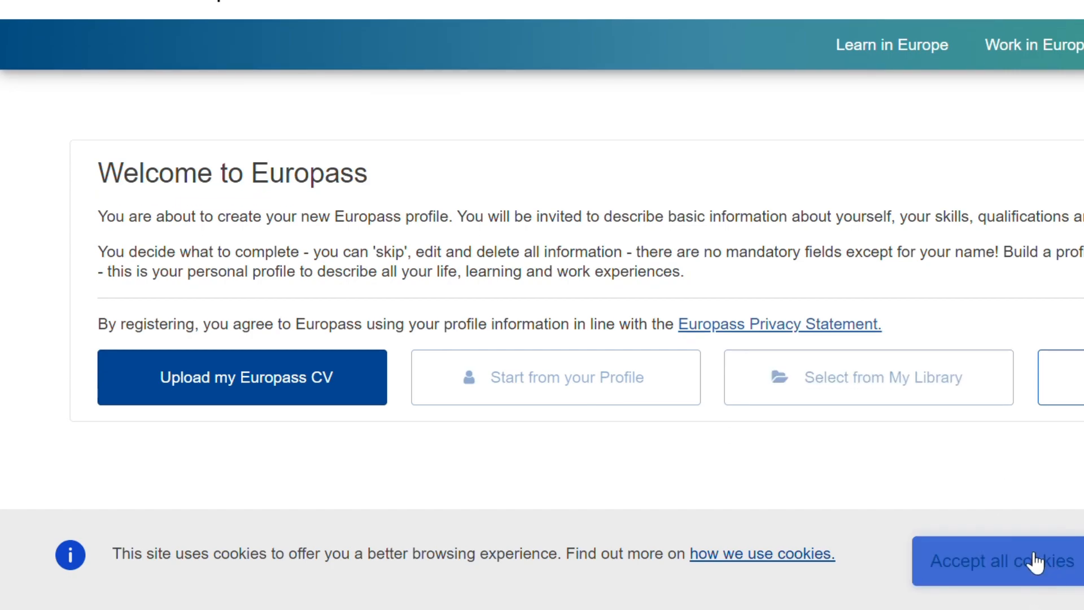
pyautogui.click(1024, 573)
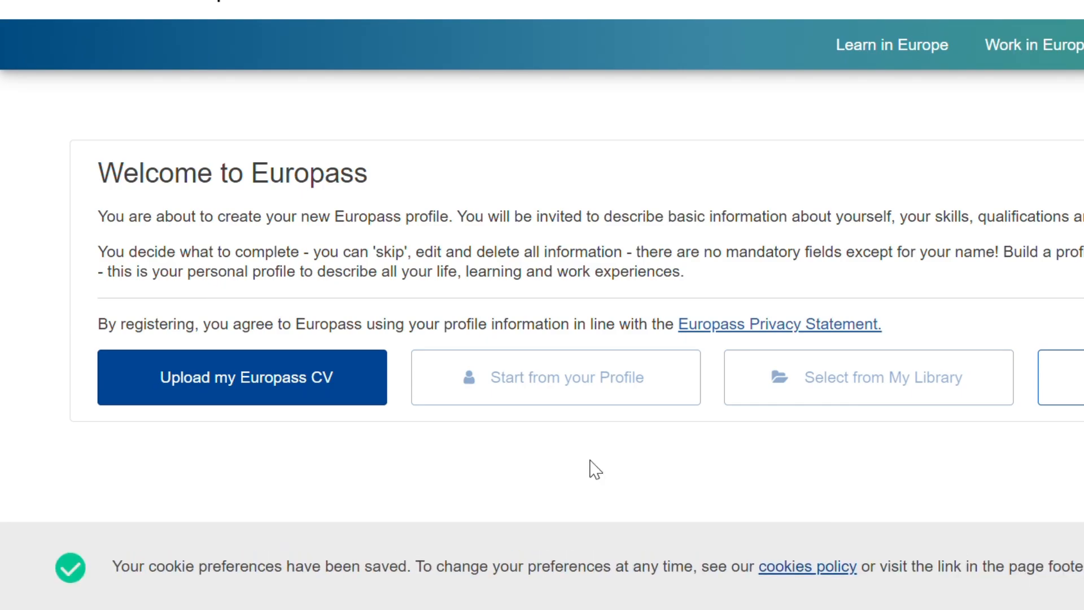
# Step: Try to upload CV .pdf from the device as an existing Europass CV and dismiss the error
pyautogui.click(294, 388)
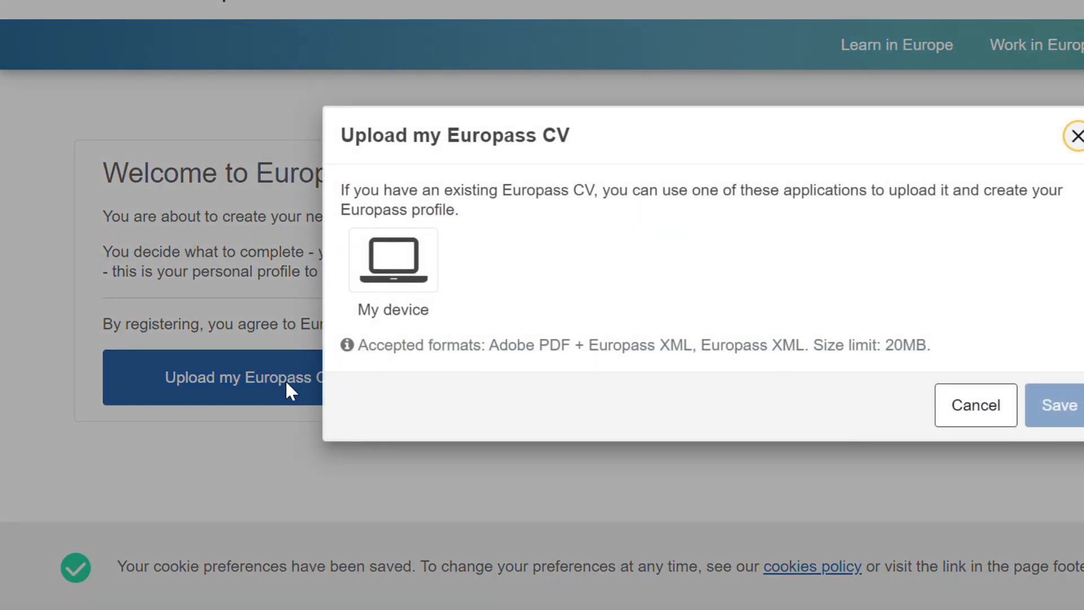
pyautogui.click(410, 261)
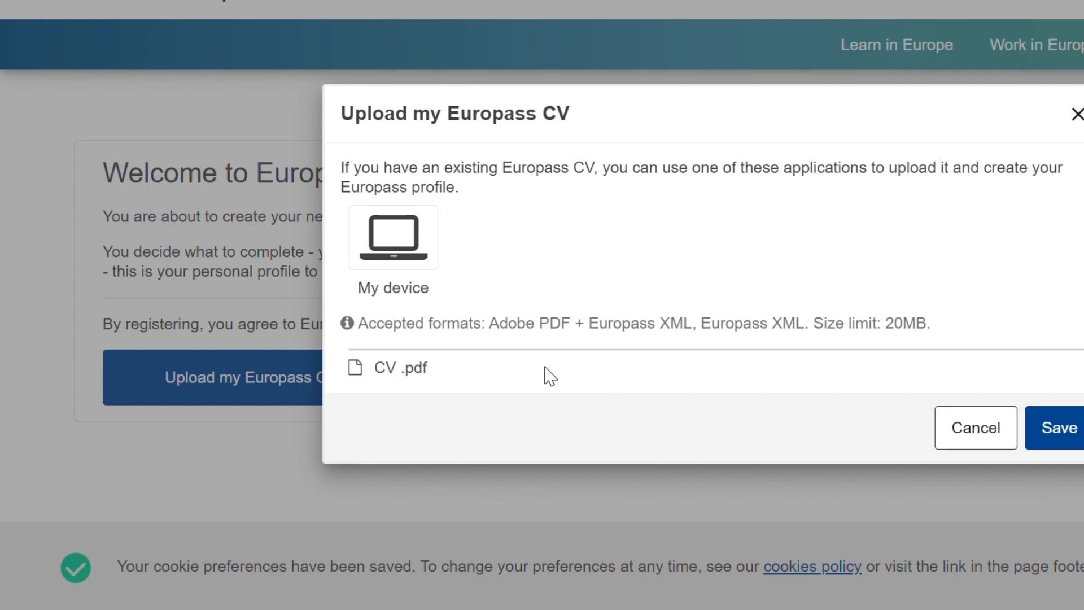
pyautogui.click(1058, 432)
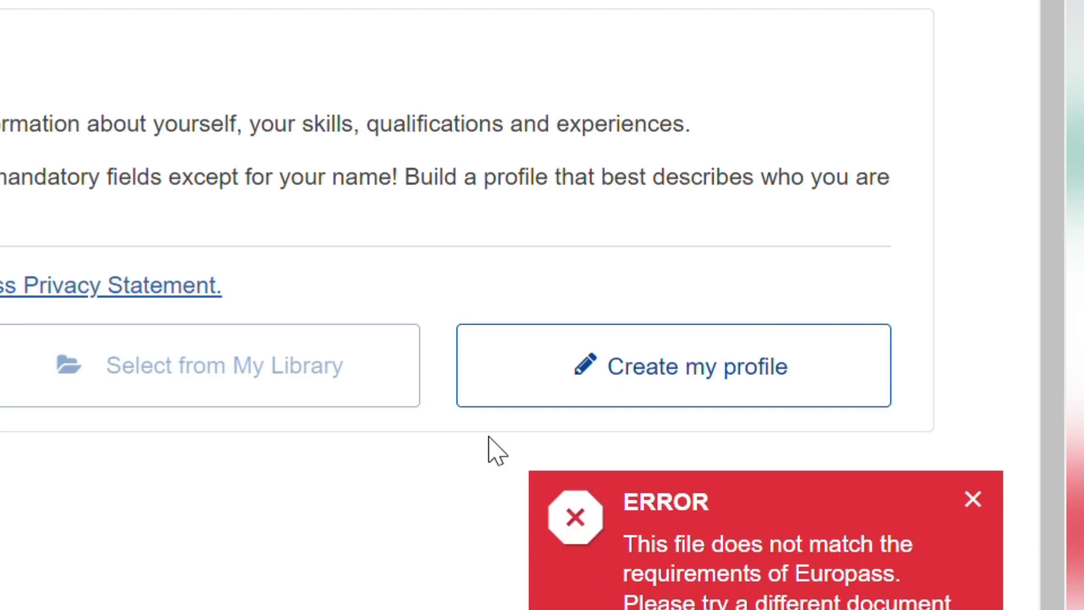
pyautogui.click(982, 499)
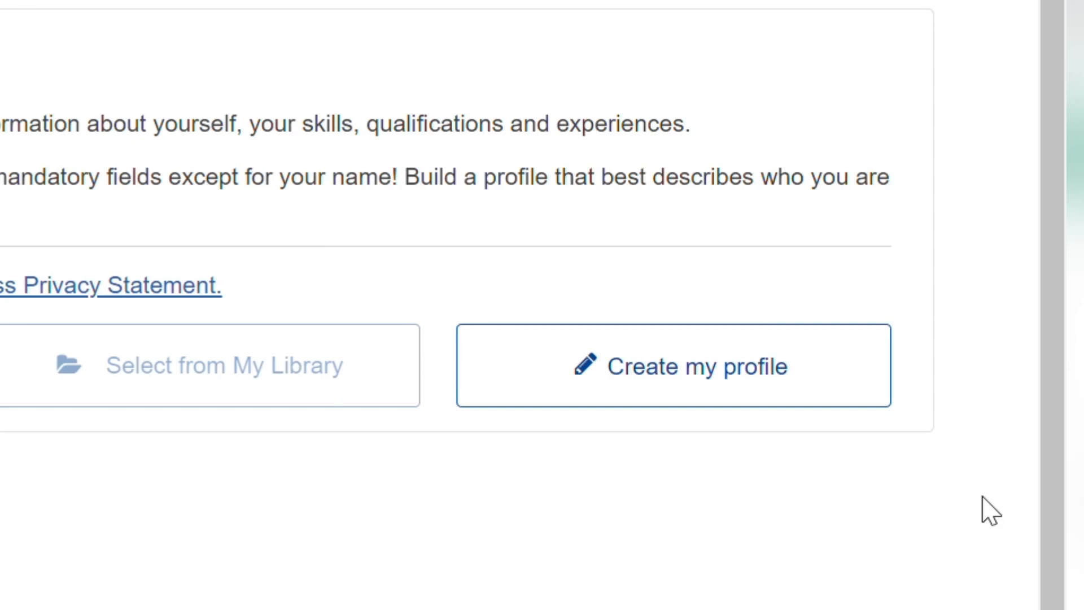
# Step: Create a new profile in English and set the date format to 23/4/19
pyautogui.click(707, 364)
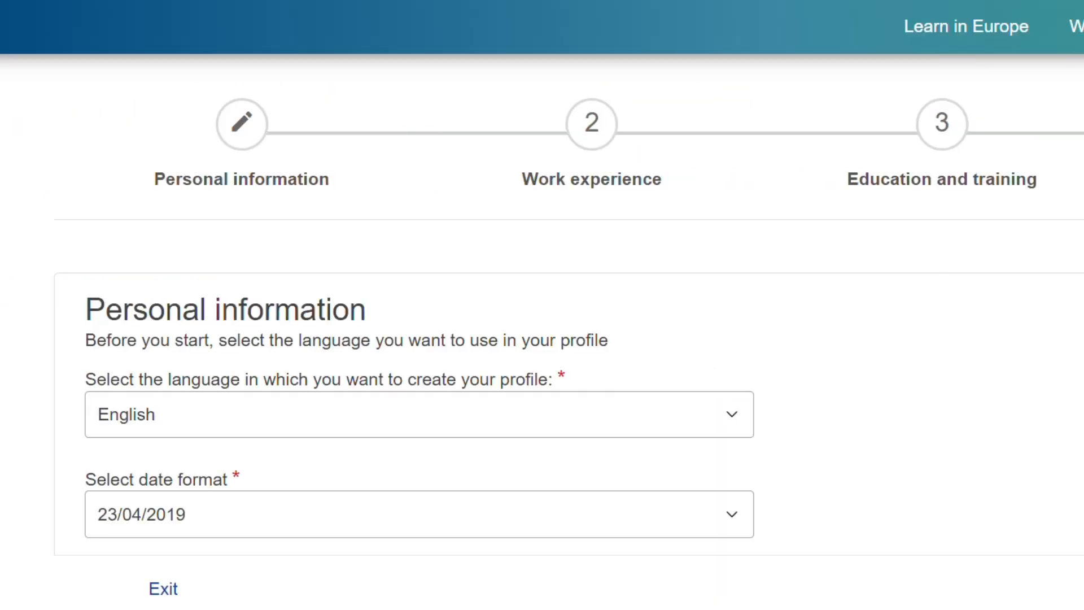
pyautogui.scroll(-10, 980, 291)
pyautogui.click(736, 415)
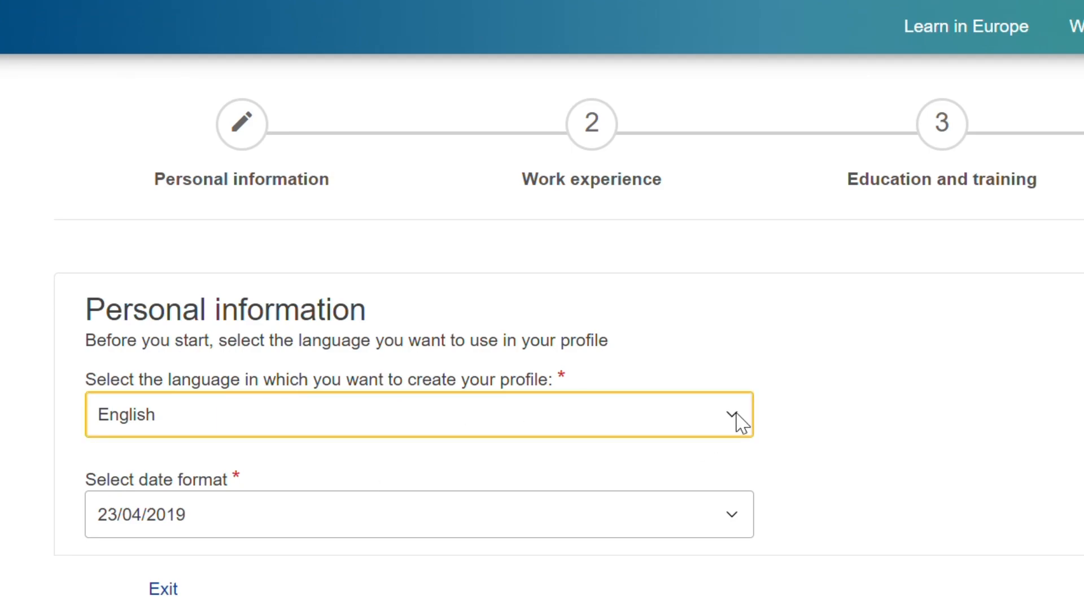
pyautogui.click(751, 521)
pyautogui.scroll(-5, 757, 528)
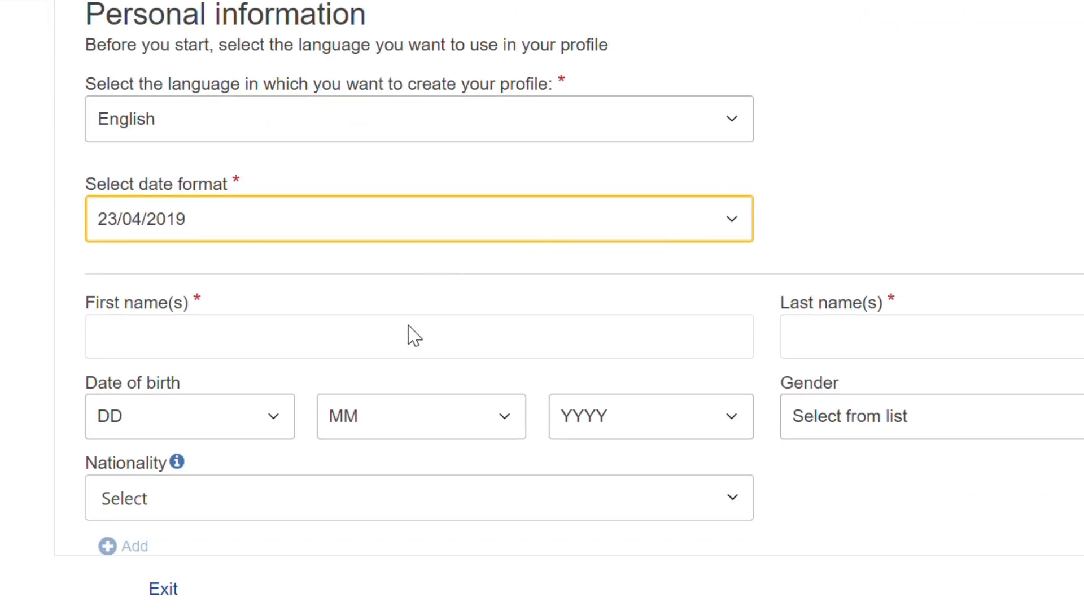
pyautogui.click(457, 318)
# Step: Enter the profile owner's first name and last name
pyautogui.click(293, 359)
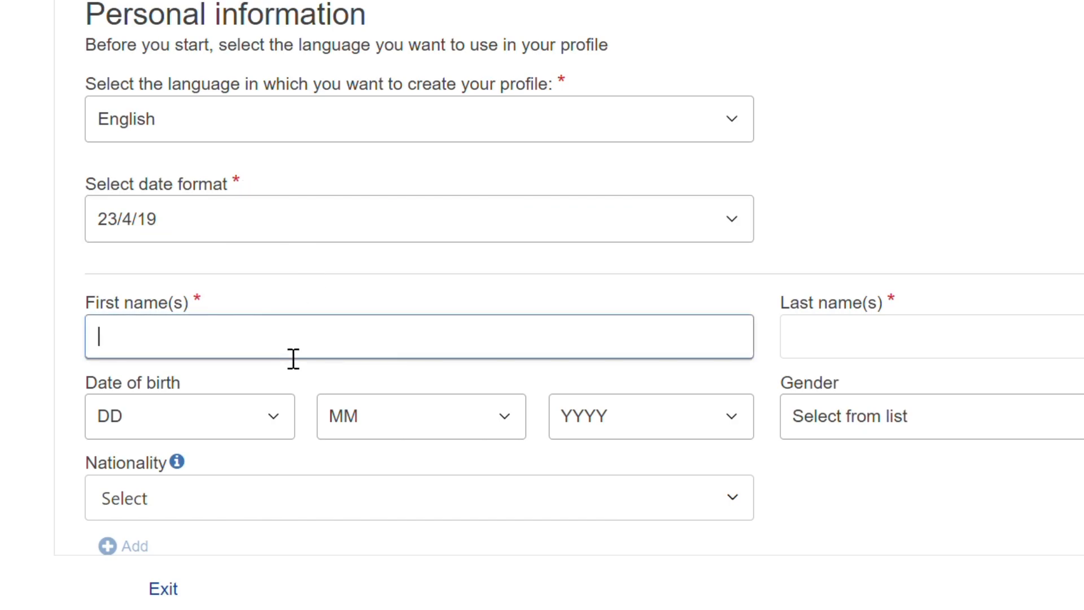
pyautogui.click(874, 351)
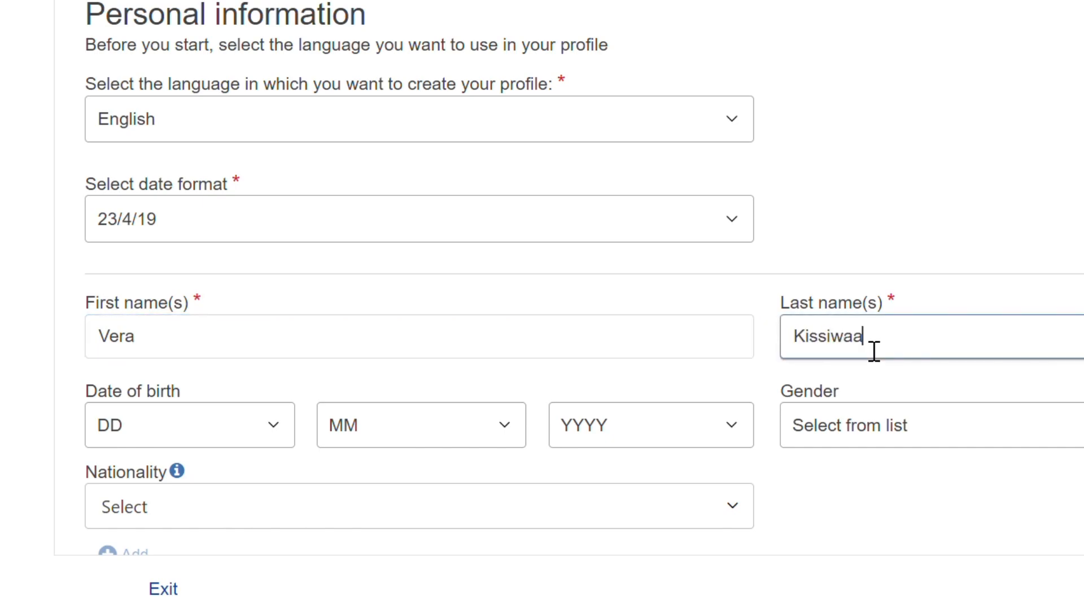
# Step: Fill in the date of birth, gender Female, nationality Ghanaian, and the contact e-mail address
pyautogui.click(279, 427)
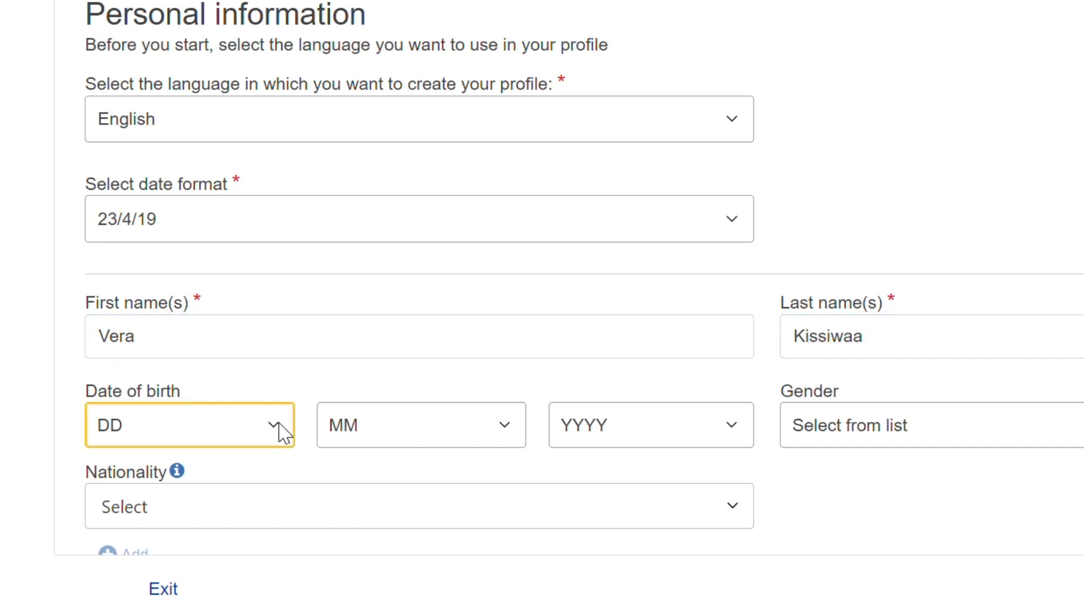
pyautogui.write('23')
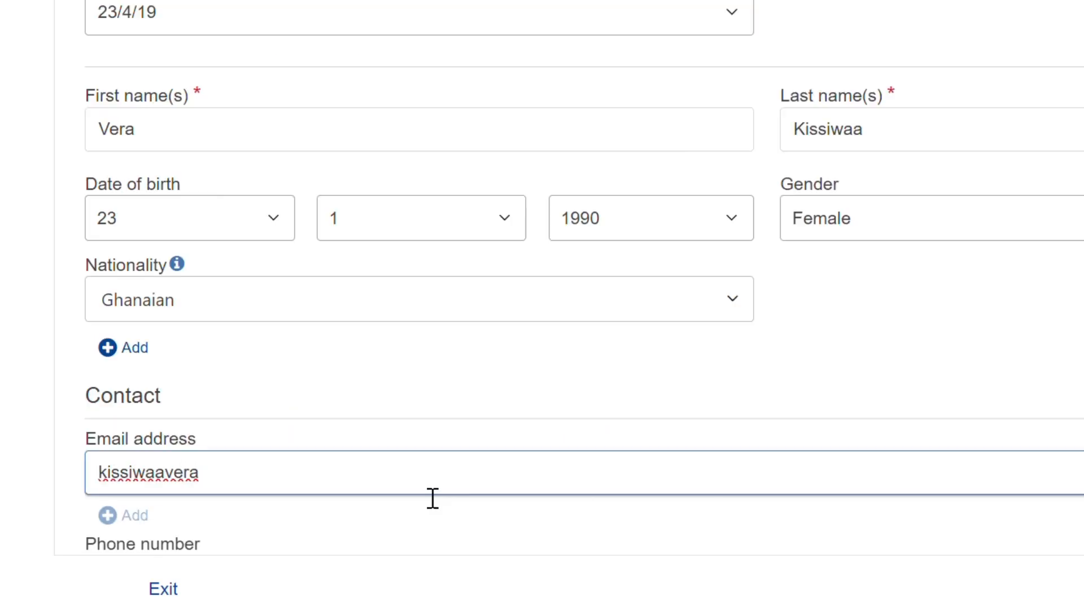
pyautogui.write('@gmail.com')
pyautogui.scroll(-3, 433, 501)
pyautogui.click(388, 387)
pyautogui.click(245, 430)
# Step: Enter the mobile phone number with the Ghana +233 country code
pyautogui.click(666, 389)
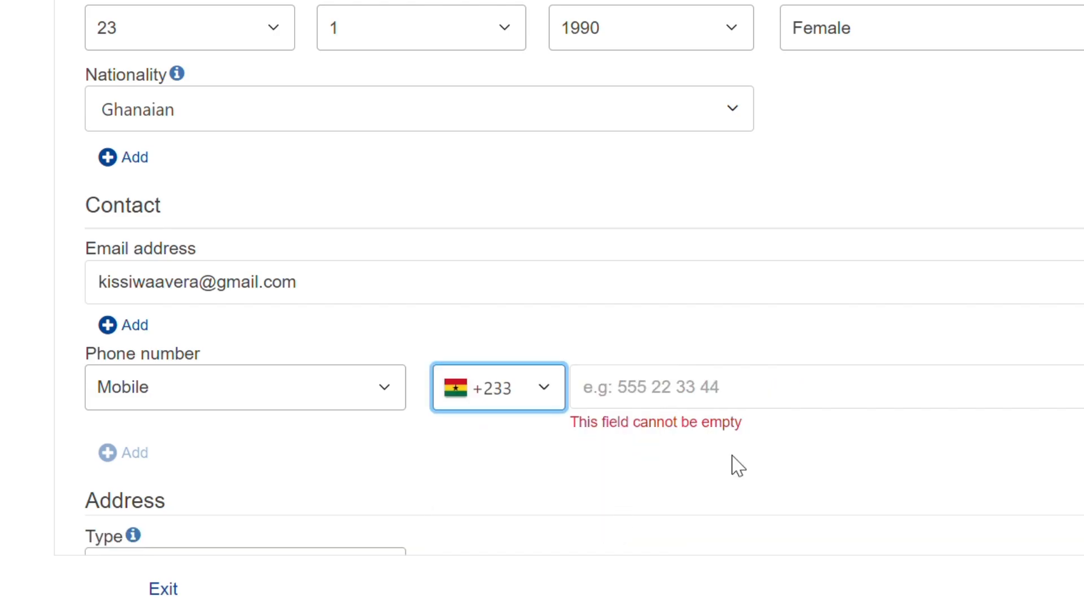
pyautogui.click(864, 399)
pyautogui.scroll(-3, 621, 424)
# Step: Set the address type to Home and enter the street and P.O. Box in Address line 1
pyautogui.click(392, 361)
pyautogui.click(387, 433)
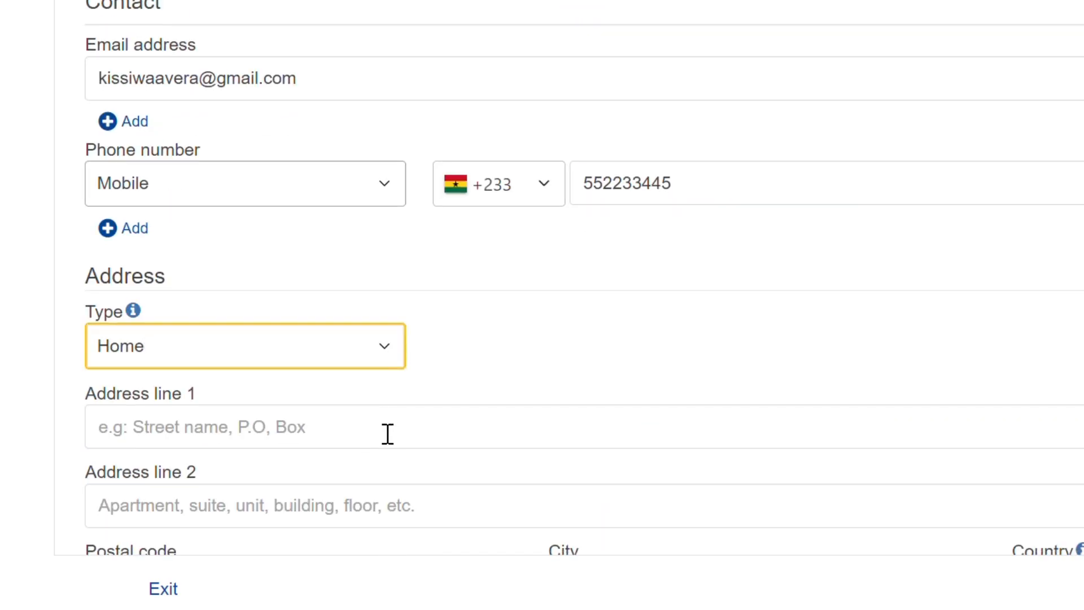
pyautogui.click(388, 433)
# Step: Set the address country to Ghana and continue to the Work experience step
pyautogui.scroll(-3, 387, 435)
pyautogui.click(854, 386)
pyautogui.click(879, 413)
pyautogui.click(1051, 384)
pyautogui.click(636, 310)
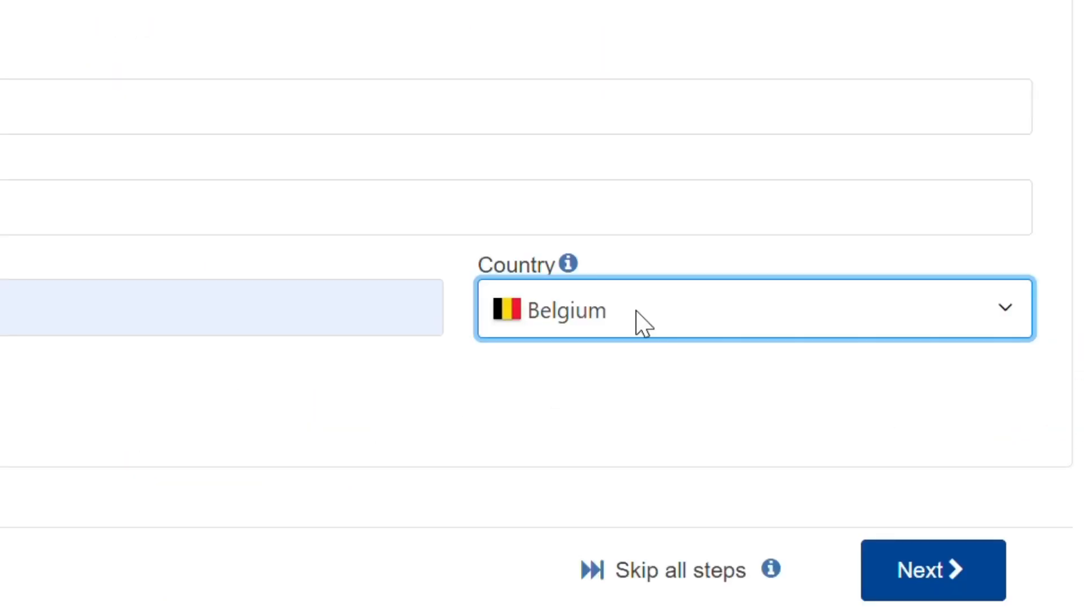
pyautogui.click(644, 323)
pyautogui.write('gh')
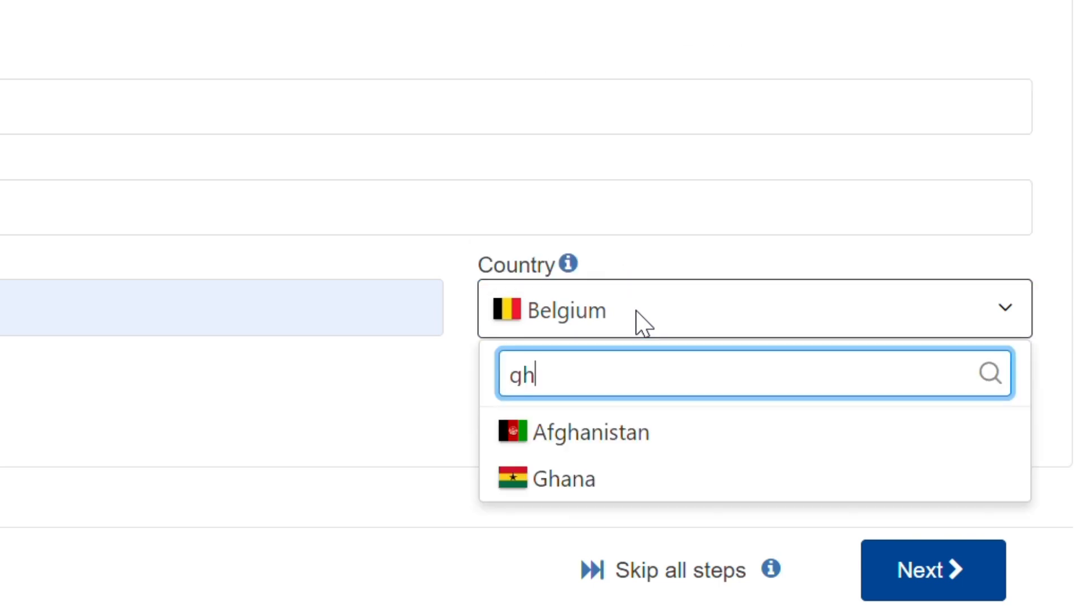
pyautogui.click(629, 489)
pyautogui.scroll(-1, 612, 491)
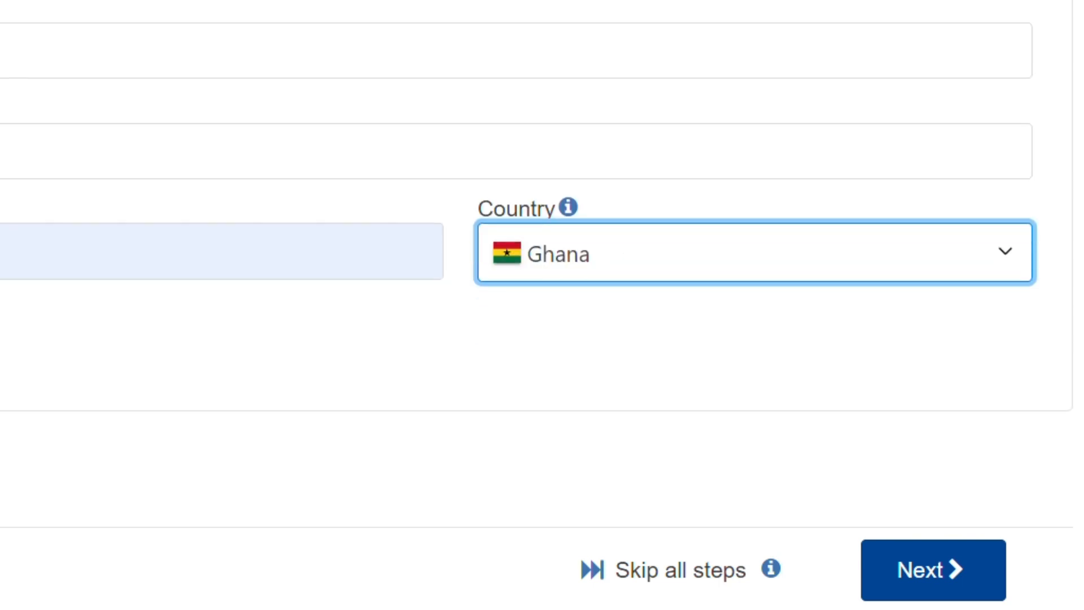
pyautogui.click(931, 569)
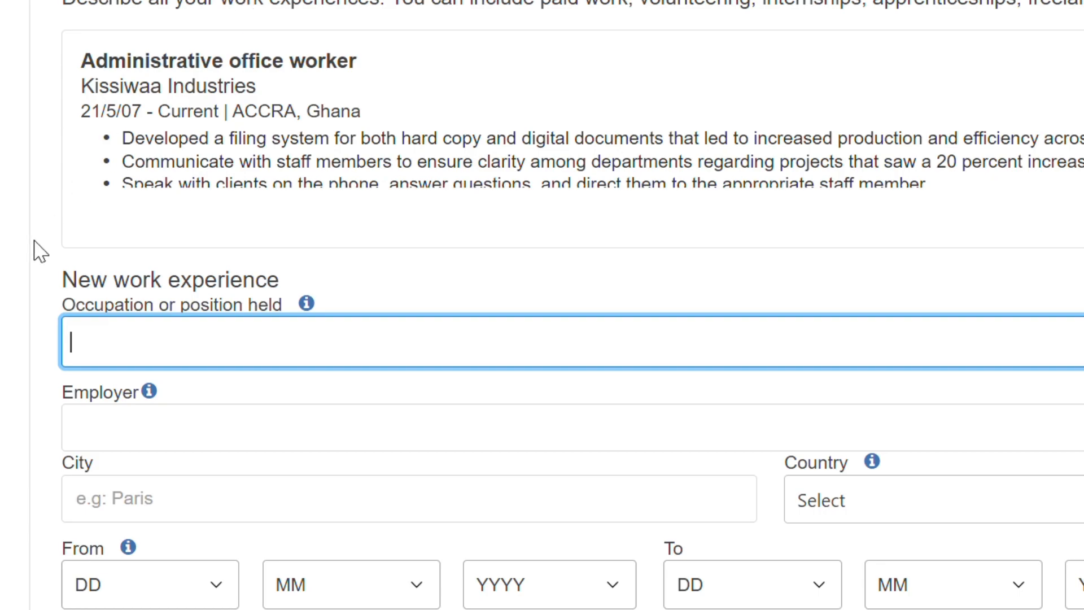
# Step: Copy the job title Receptionist from the sample CV and paste it as the new work experience's occupation
pyautogui.scroll(3, 519, 238)
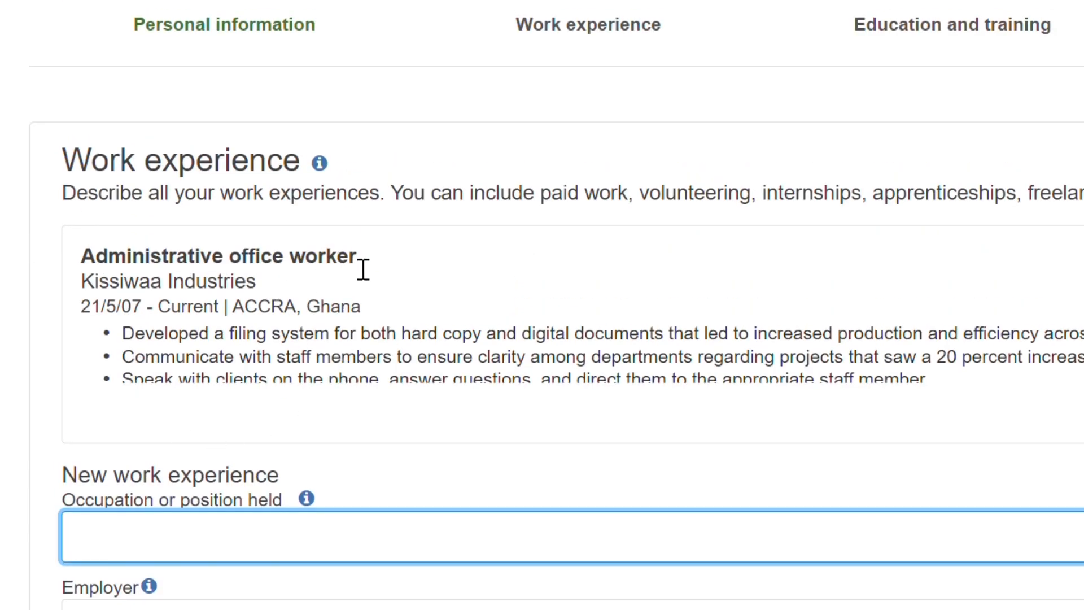
pyautogui.scroll(-3, 363, 270)
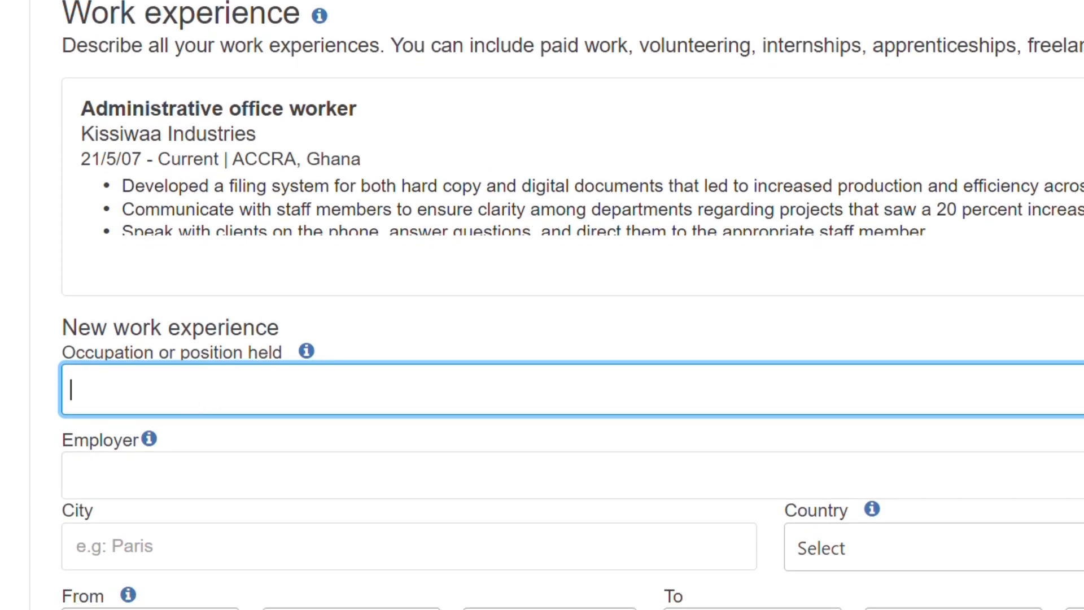
pyautogui.hotkey('ctrl', 'Tab')
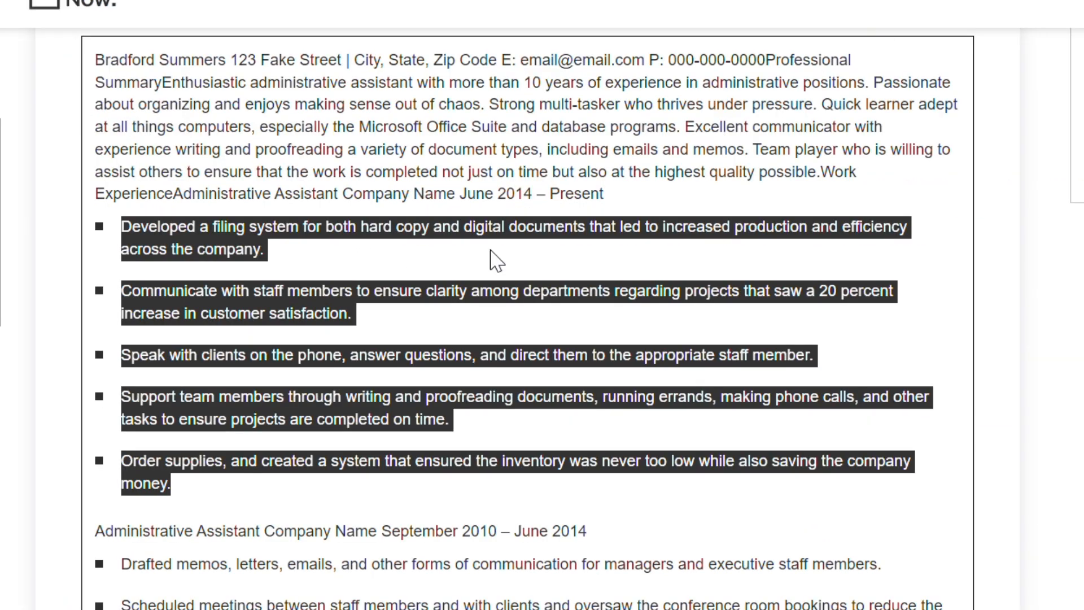
pyautogui.click(283, 444)
pyautogui.scroll(-2, 284, 453)
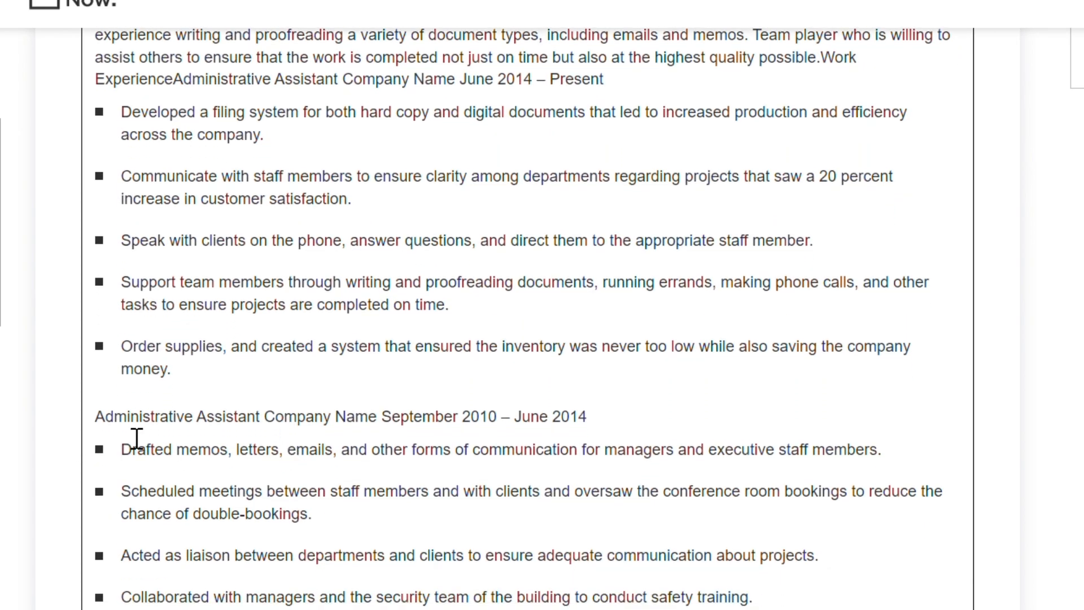
pyautogui.scroll(-3, 256, 526)
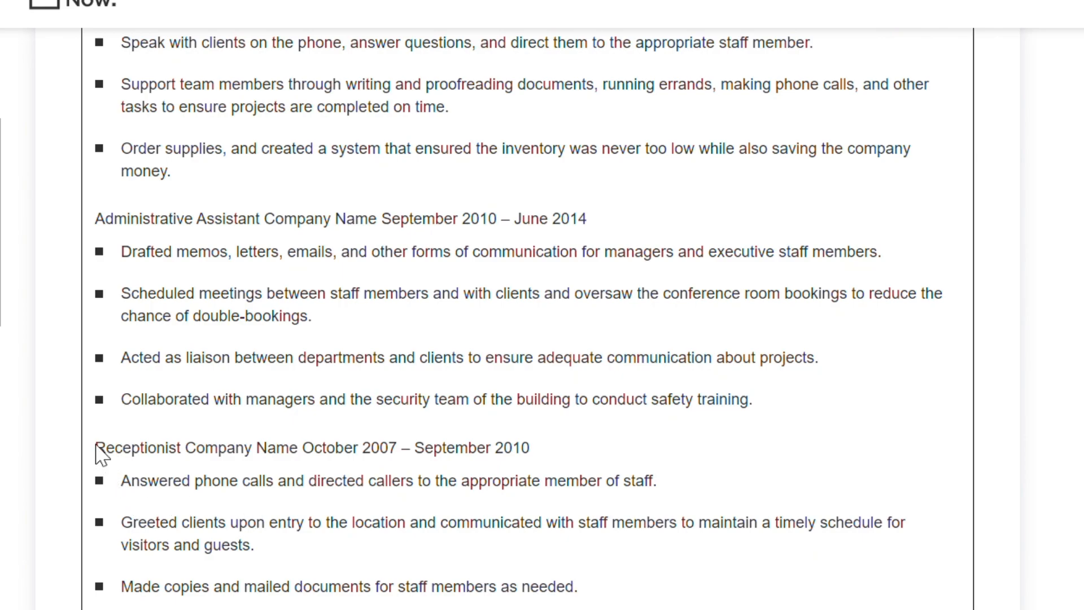
pyautogui.doubleClick(108, 454)
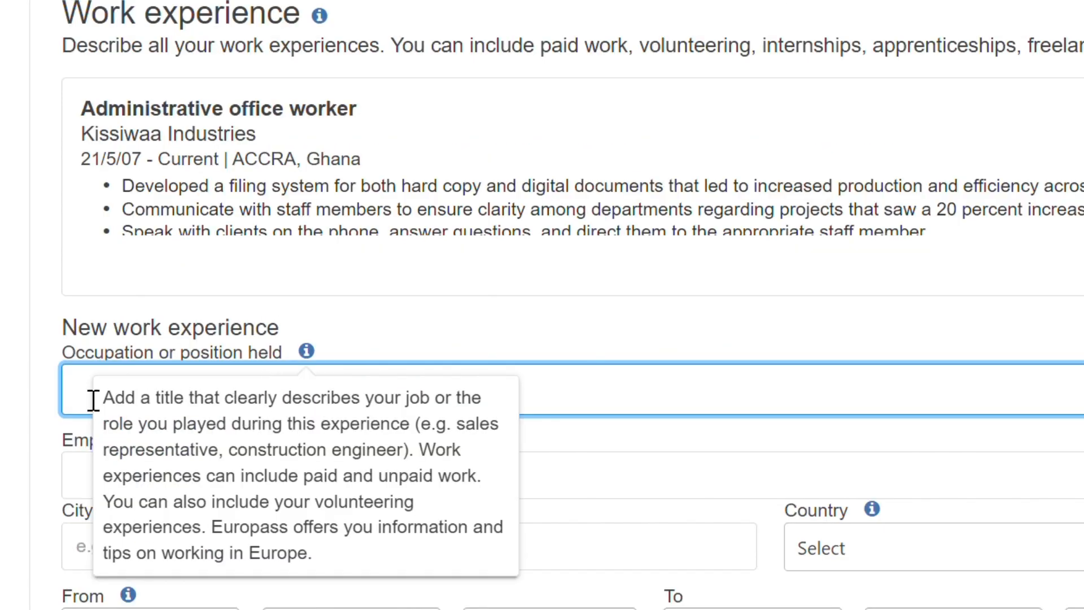
pyautogui.write('Receptionist')
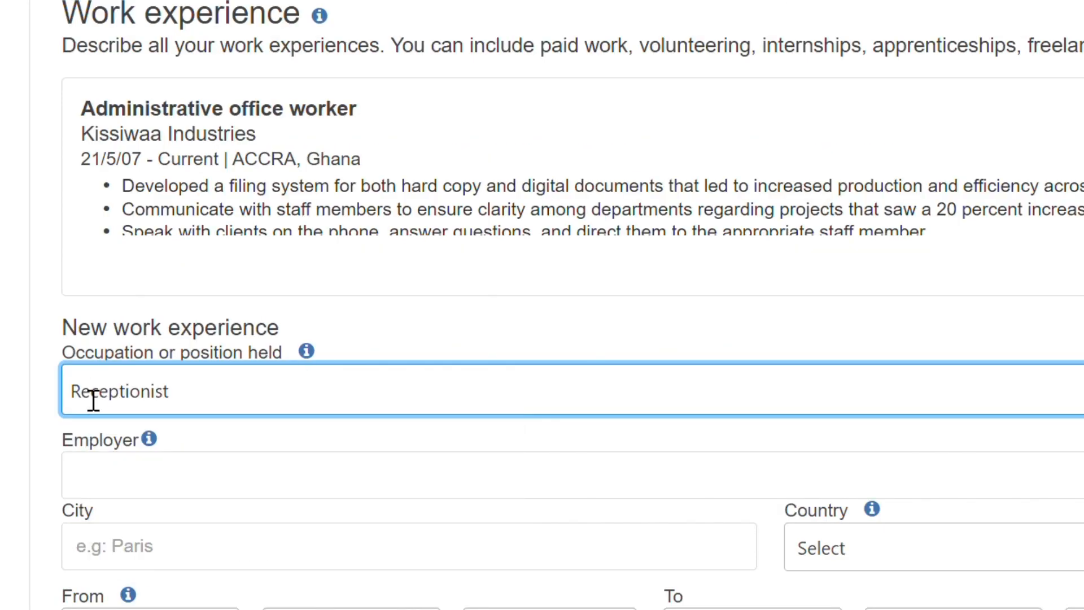
# Step: Enter the employer as Accra Brew and the city as Accra
pyautogui.click(342, 495)
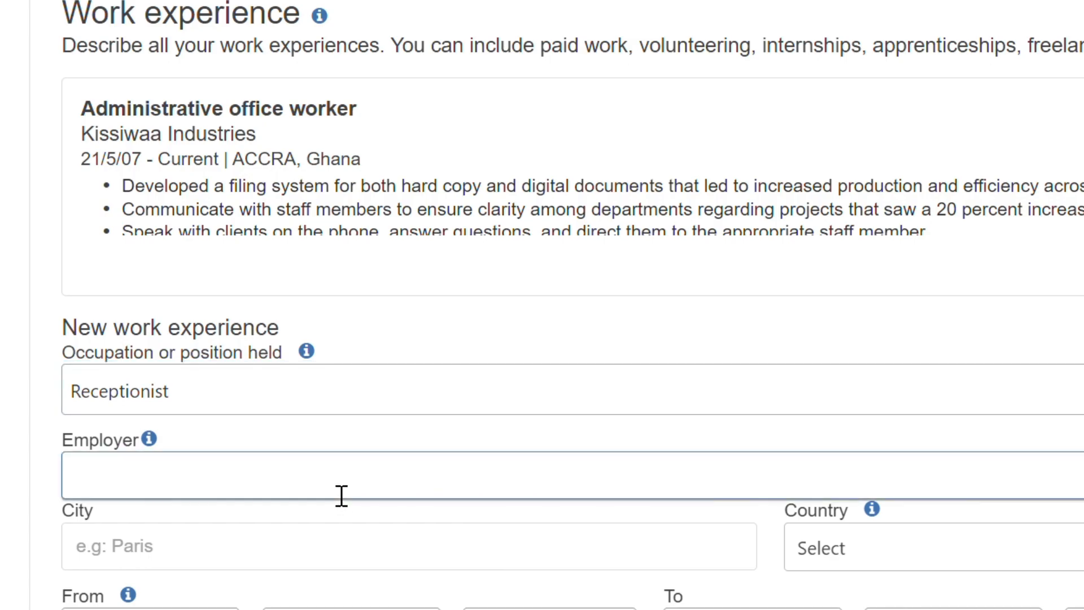
pyautogui.write('Accra Brew')
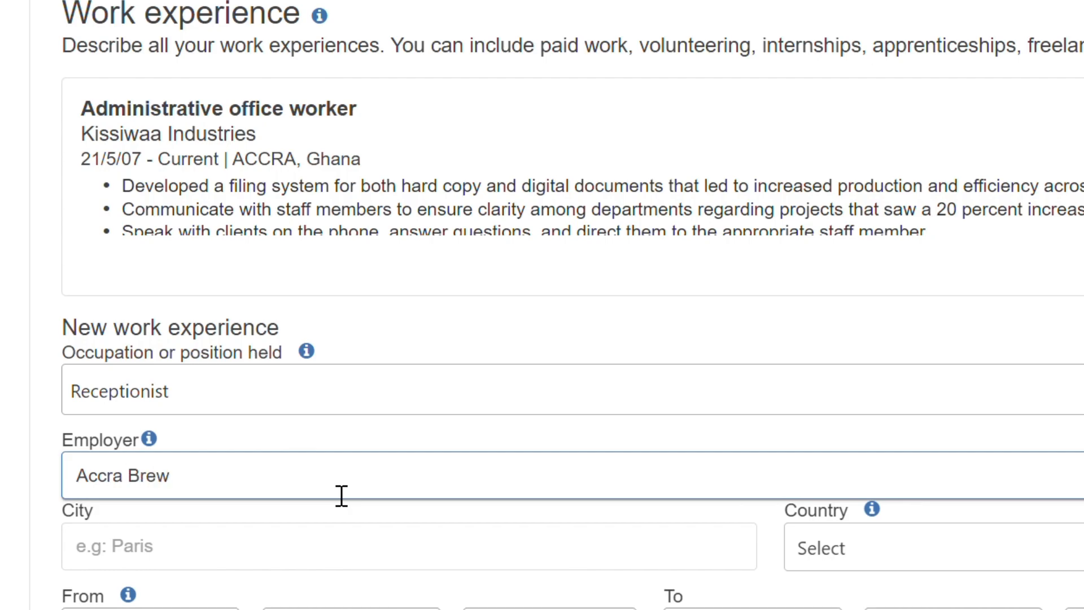
pyautogui.click(321, 549)
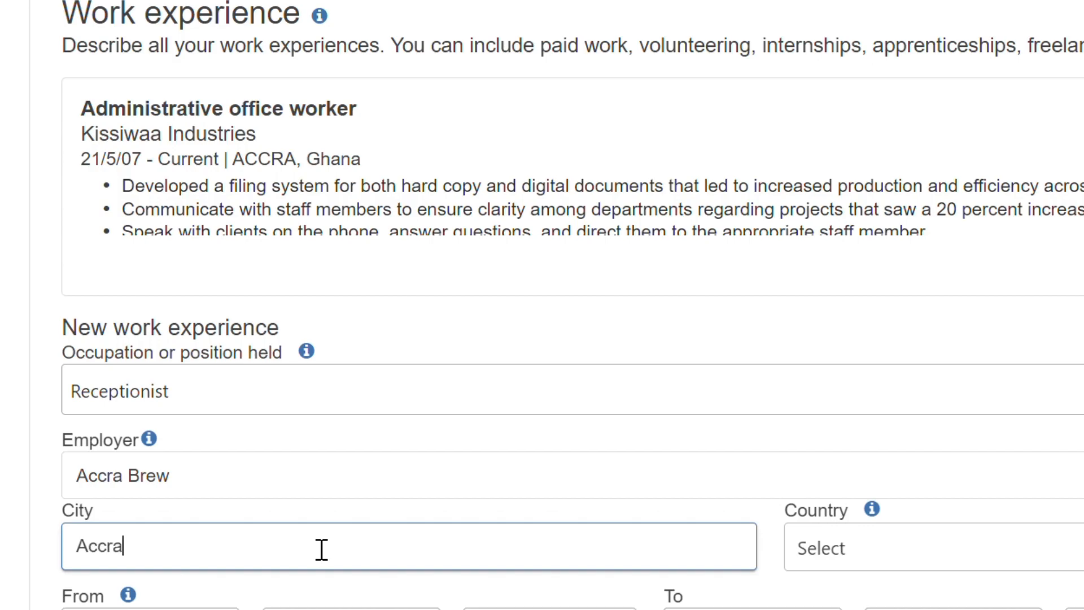
# Step: Set the work experience country to Ghana
pyautogui.click(939, 561)
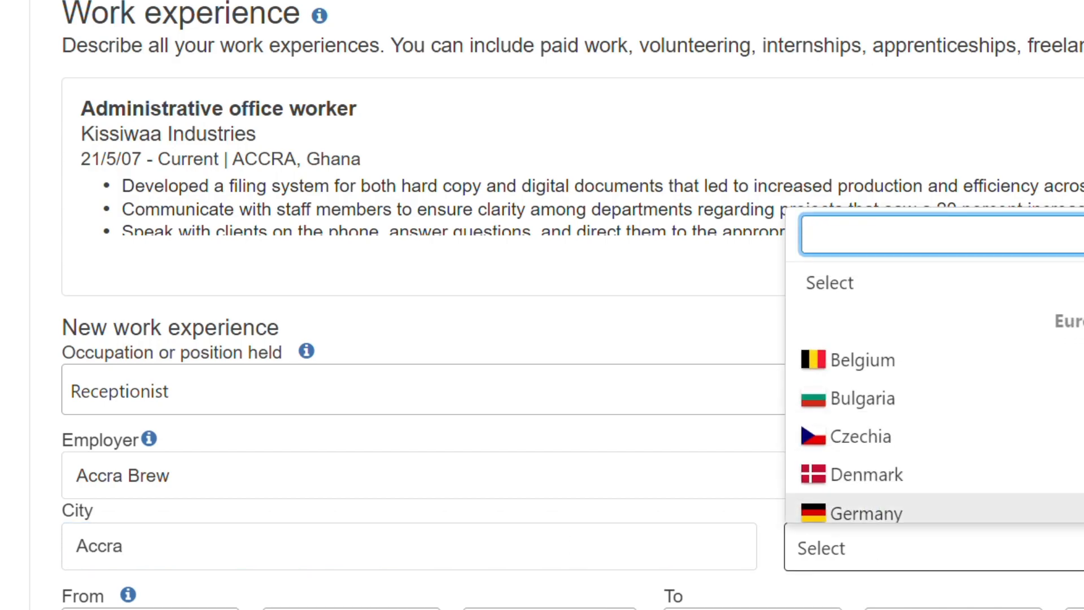
pyautogui.write('gh')
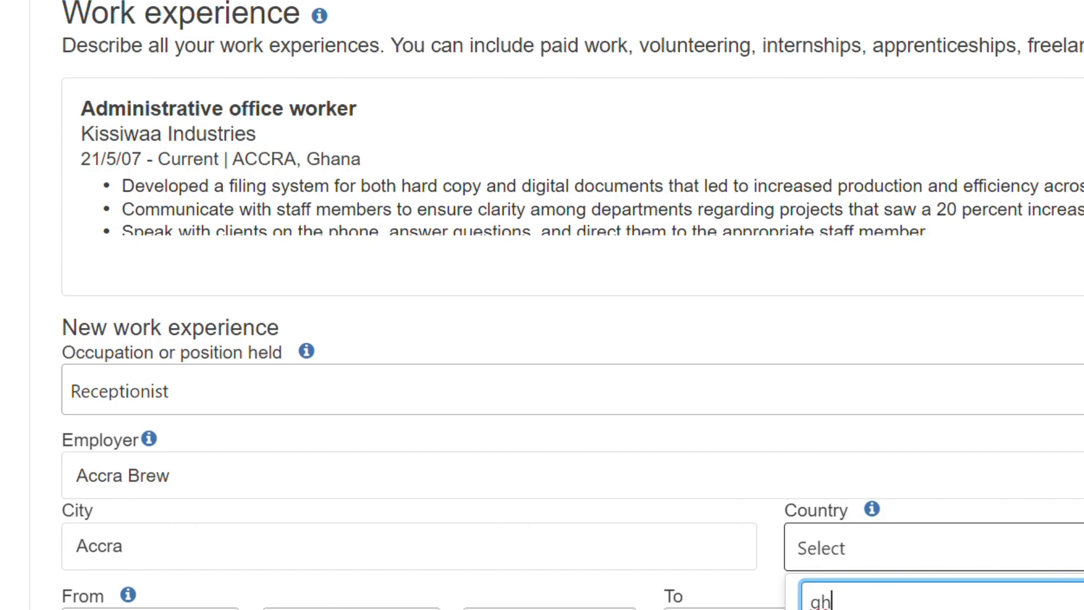
pyautogui.click(1044, 479)
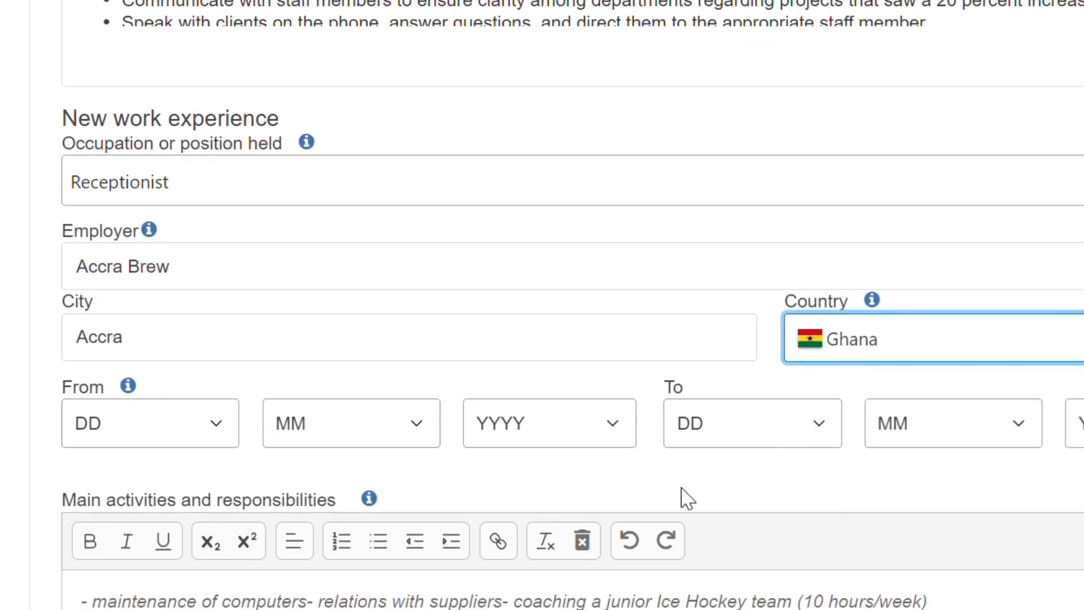
# Step: Set the start date to 6/7/2006 and the end day and month to 20 and 12
pyautogui.click(222, 432)
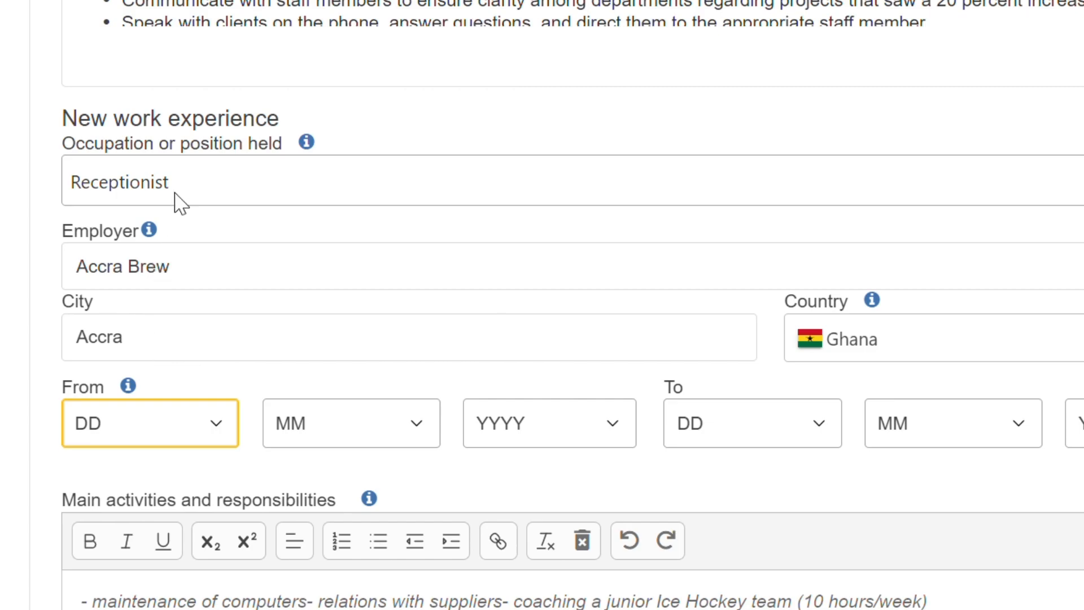
pyautogui.press('6')
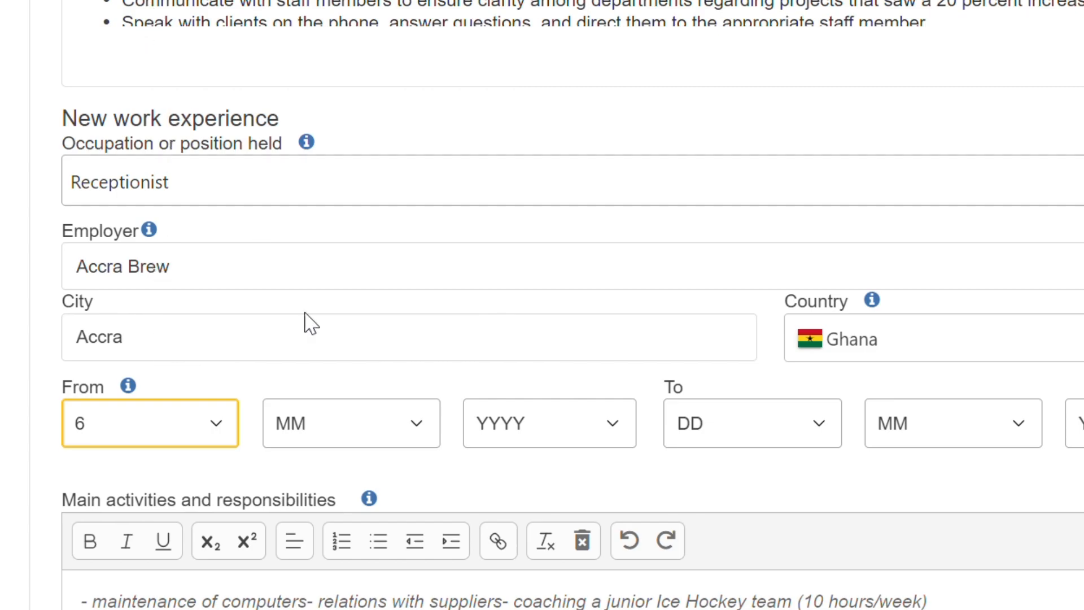
pyautogui.click(422, 435)
pyautogui.press('7')
pyautogui.click(615, 438)
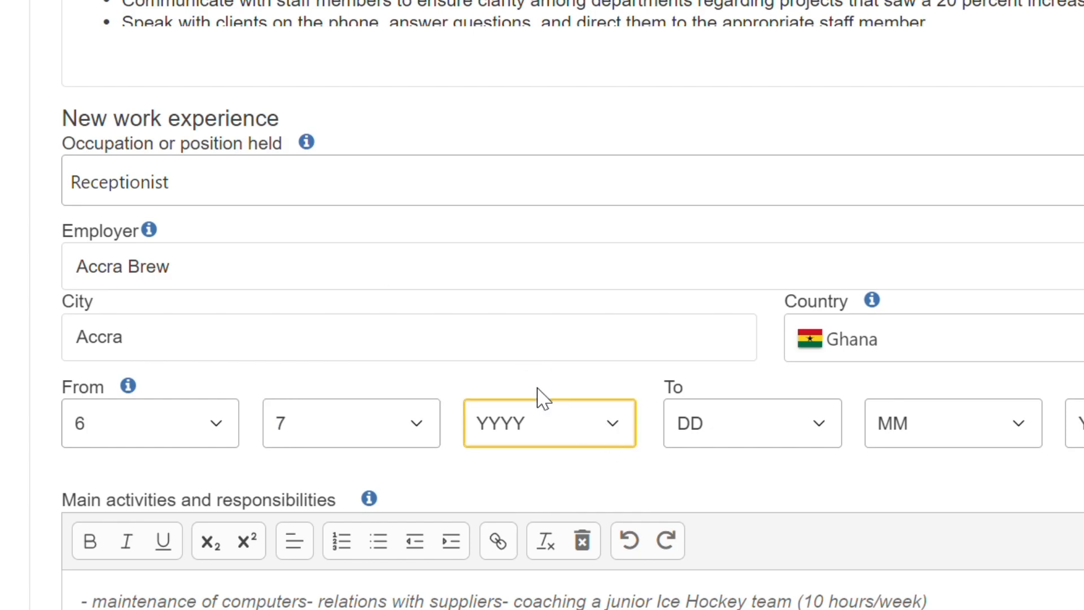
pyautogui.write('2006')
pyautogui.click(830, 437)
pyautogui.write('20')
pyautogui.click(1025, 418)
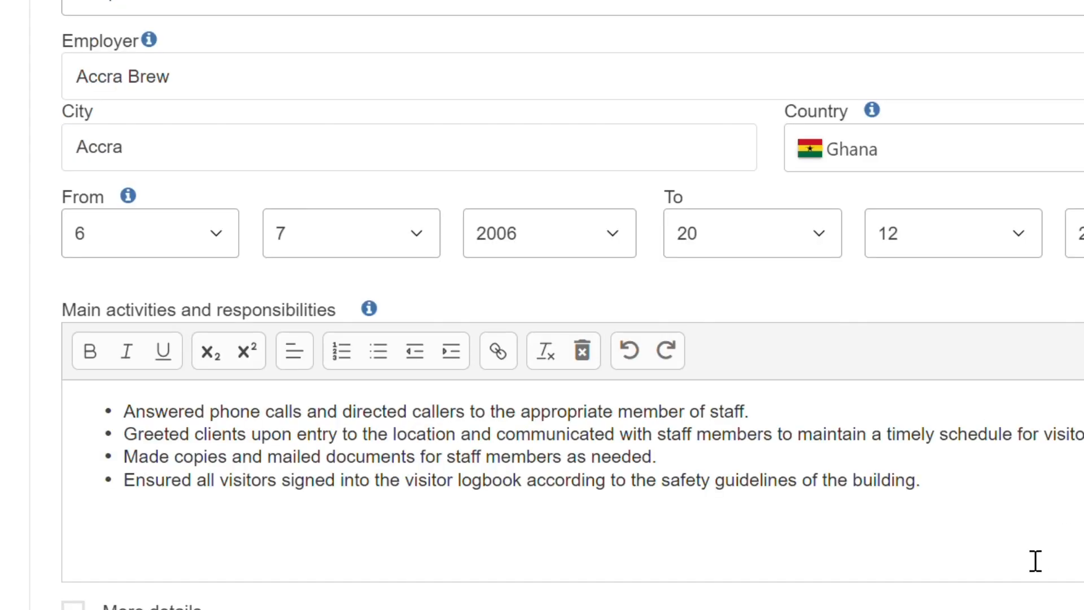
pyautogui.scroll(-3, 1034, 560)
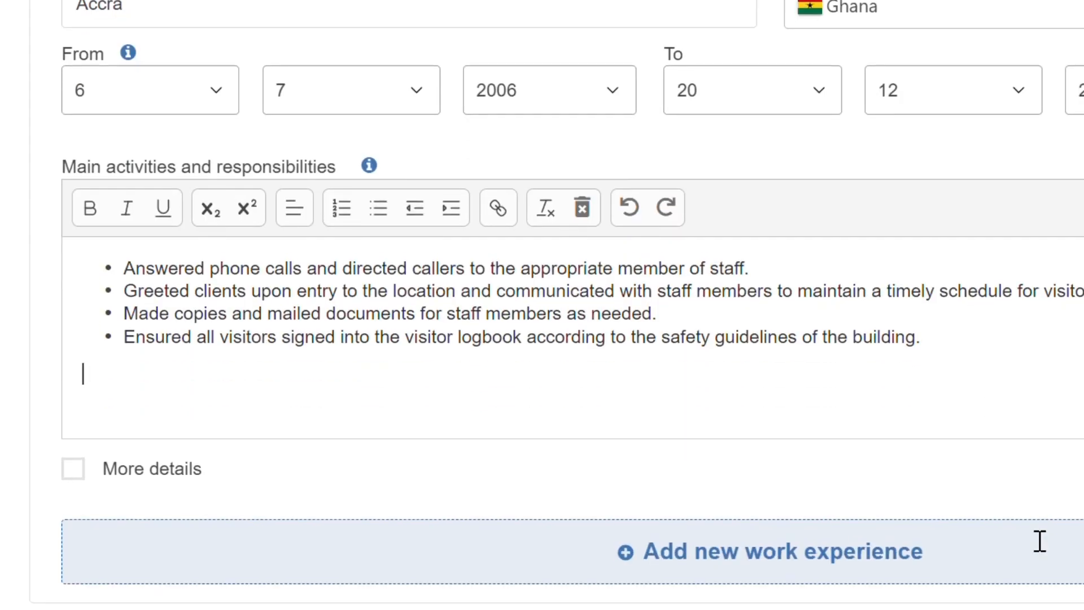
# Step: Enable More details and set the business or sector to Information and communication
pyautogui.click(74, 457)
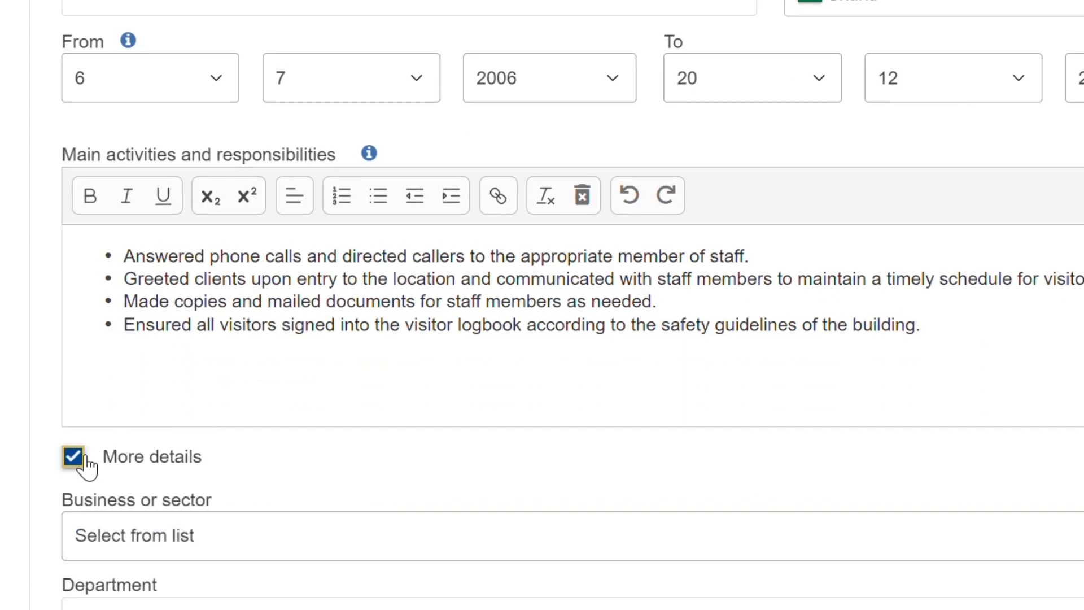
pyautogui.click(361, 545)
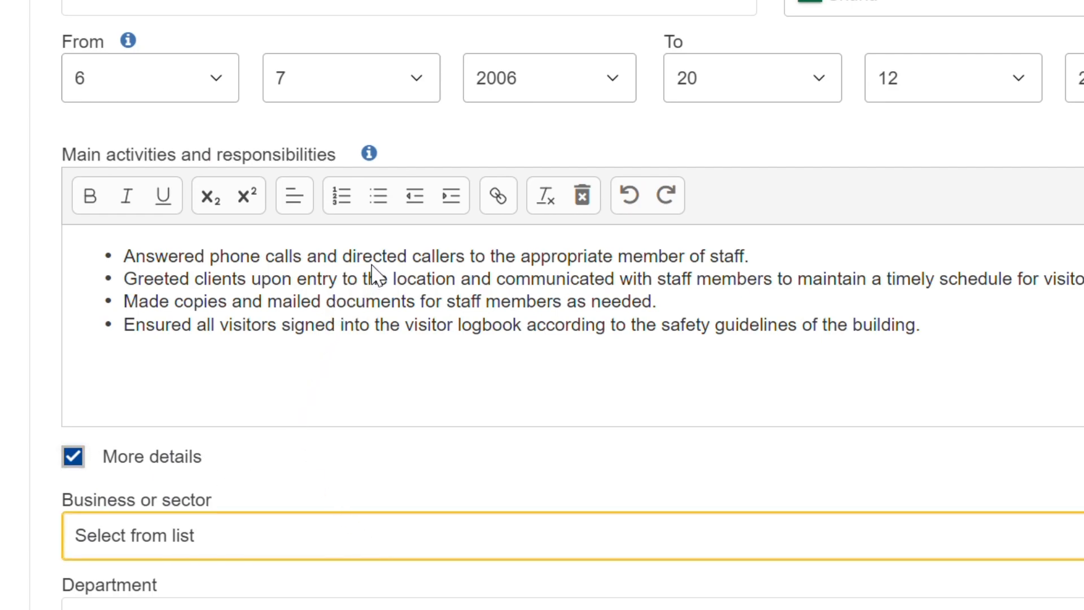
pyautogui.press('i')
pyautogui.scroll(-3, 331, 511)
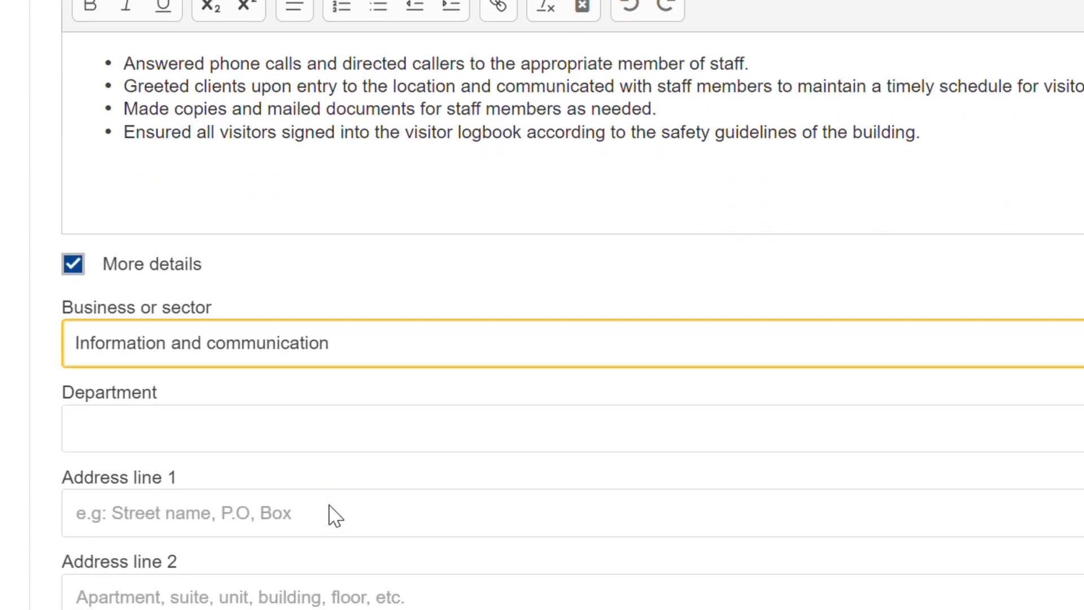
pyautogui.click(425, 425)
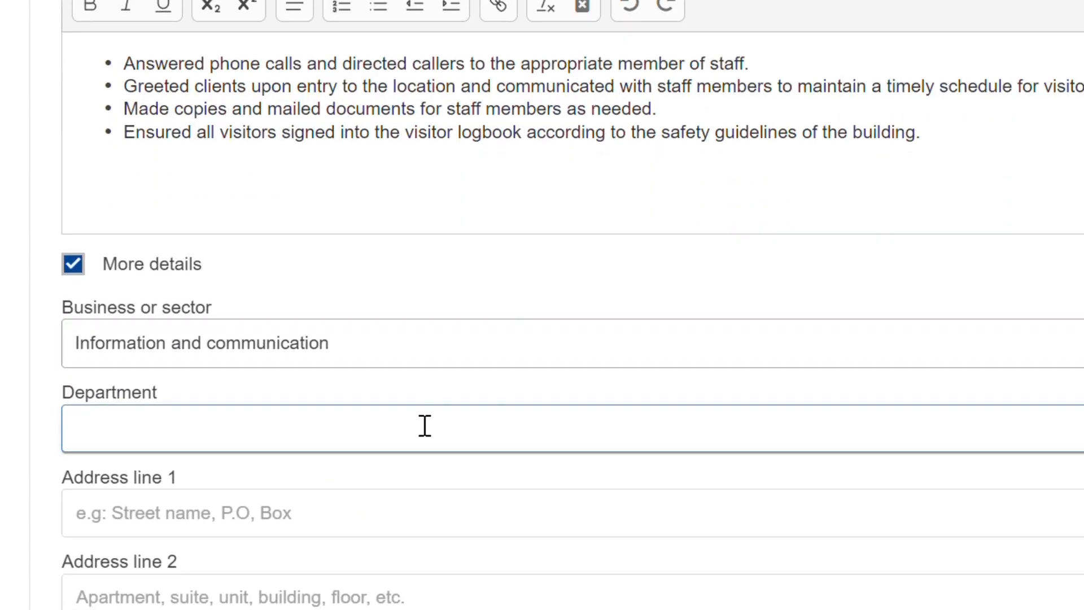
pyautogui.click(396, 508)
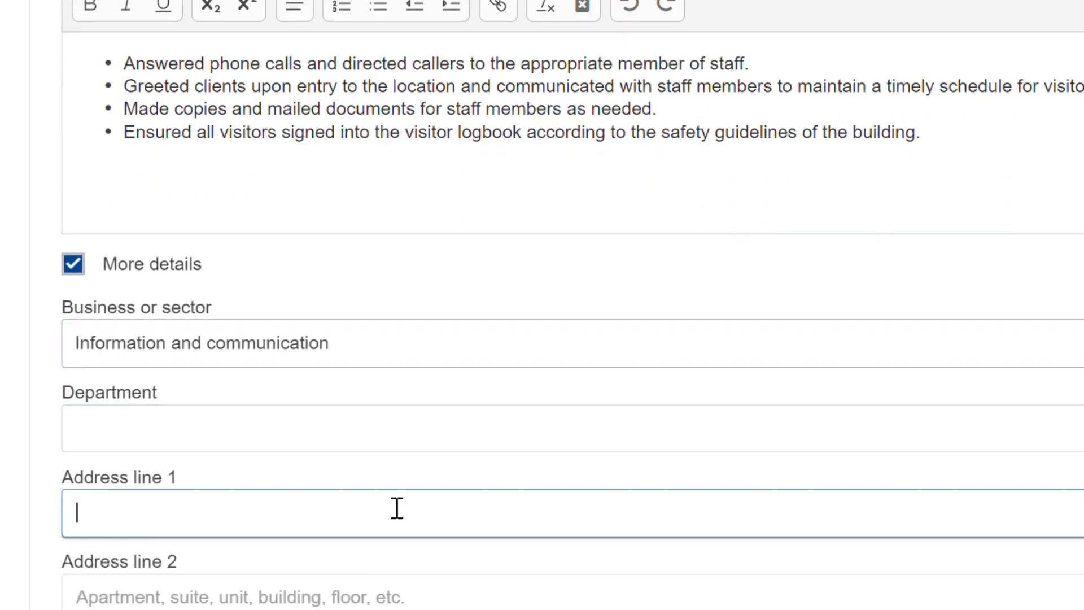
pyautogui.scroll(-3, 397, 508)
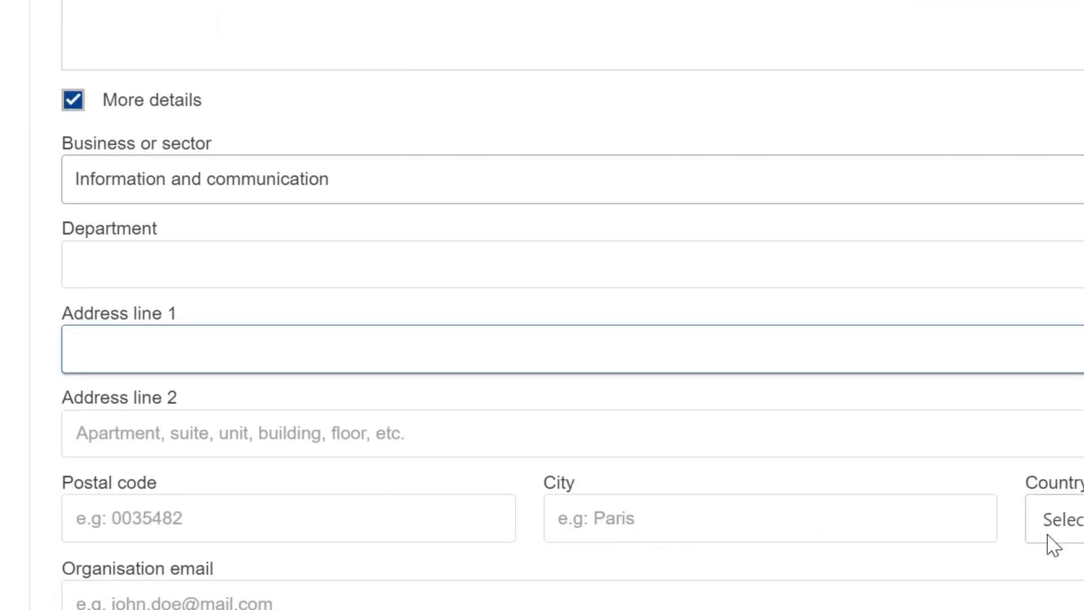
pyautogui.scroll(-1, 387, 532)
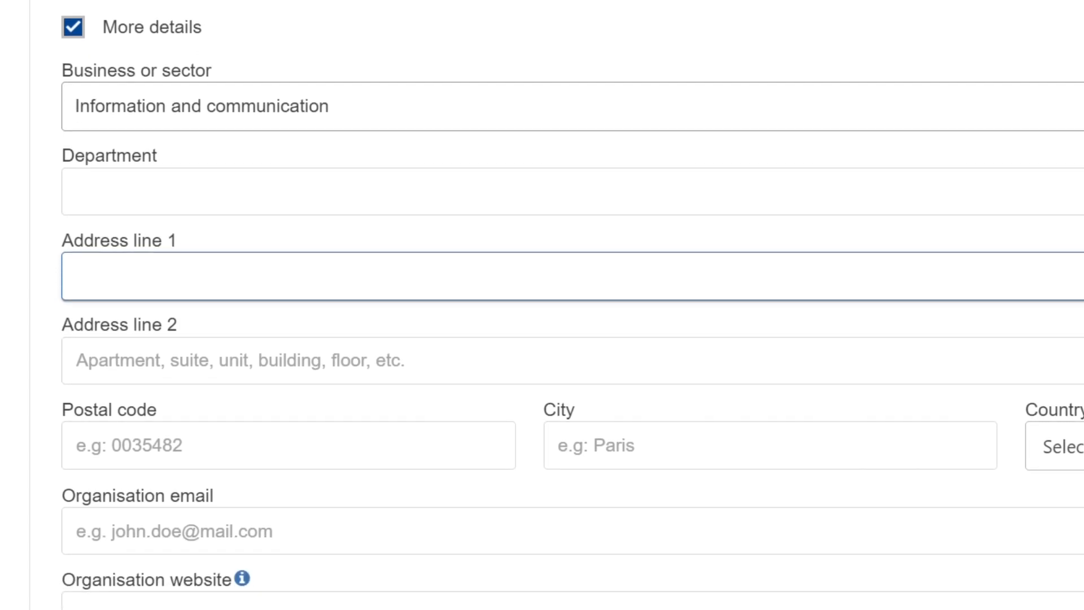
pyautogui.scroll(-2, 388, 532)
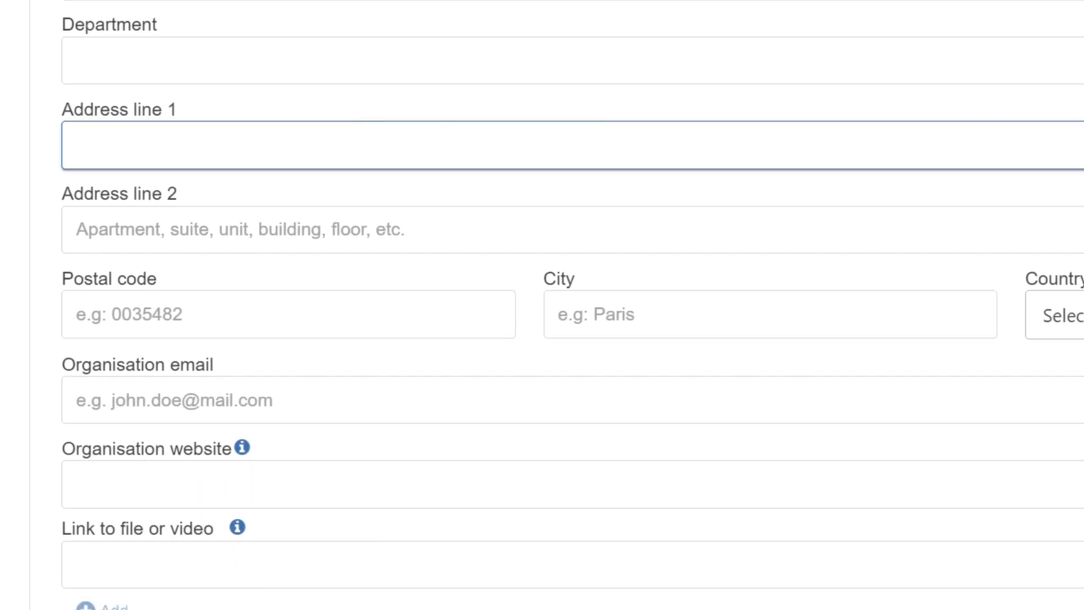
pyautogui.scroll(-3, 556, 305)
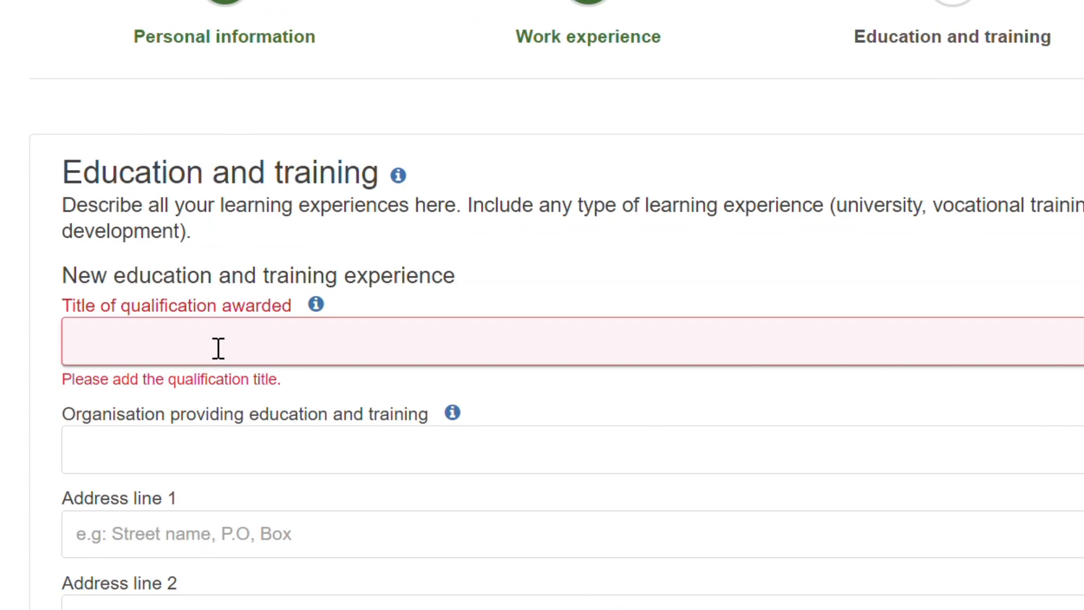
# Step: Enter the qualification title Bachelors in Business Administration for a new education entry
pyautogui.write('Bad')
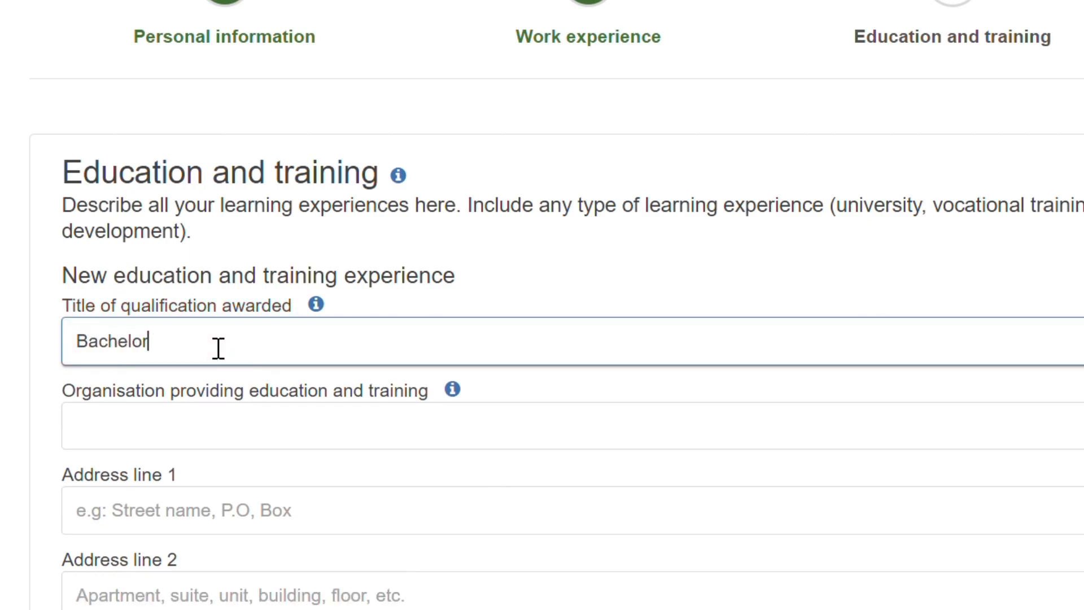
pyautogui.click(330, 423)
pyautogui.click(331, 427)
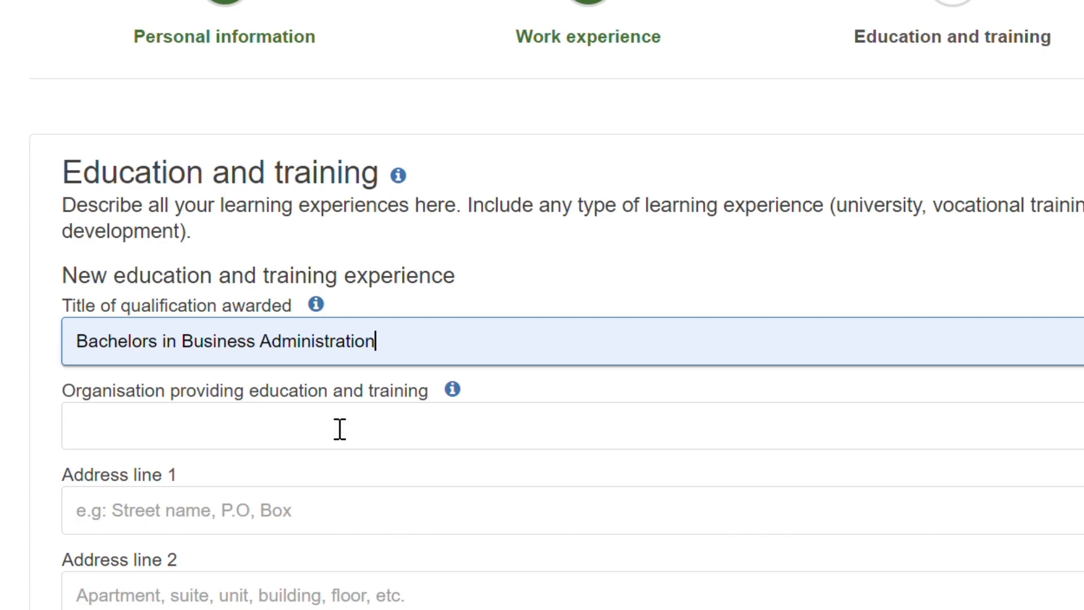
# Step: Enter University of Professional Studies as the organisation providing the education
pyautogui.click(340, 429)
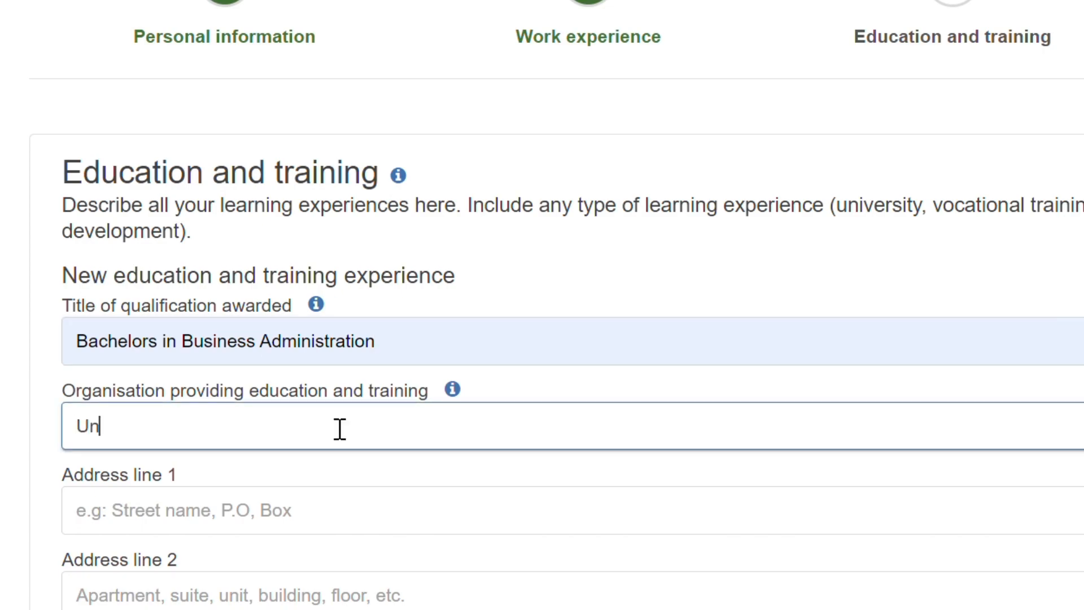
pyautogui.write('Uni')
pyautogui.click(356, 501)
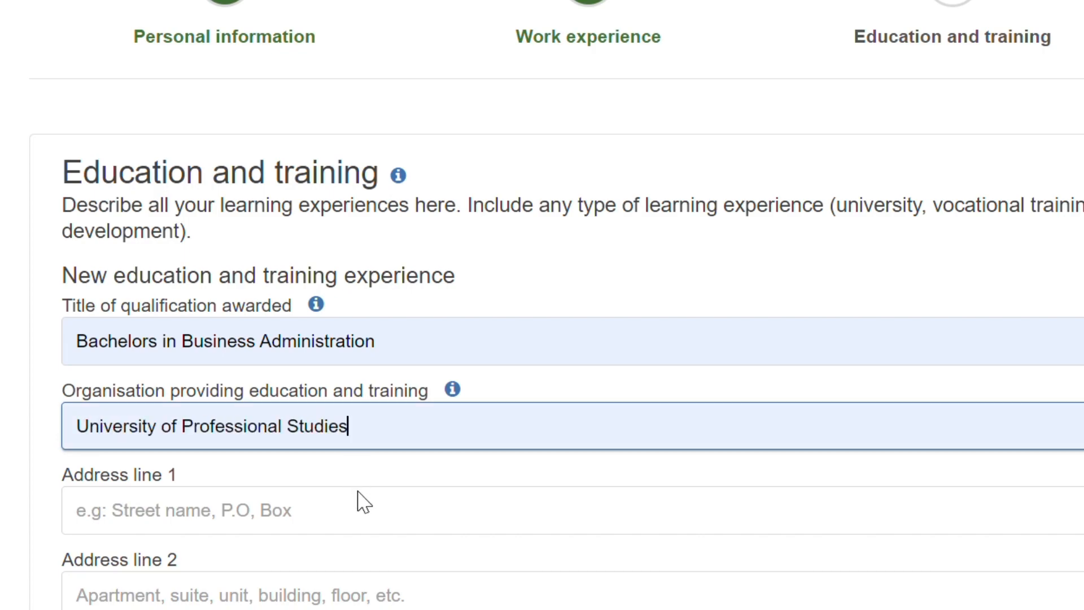
# Step: Set the school's address line 1 to Madina and its city to ACCRA
pyautogui.click(310, 519)
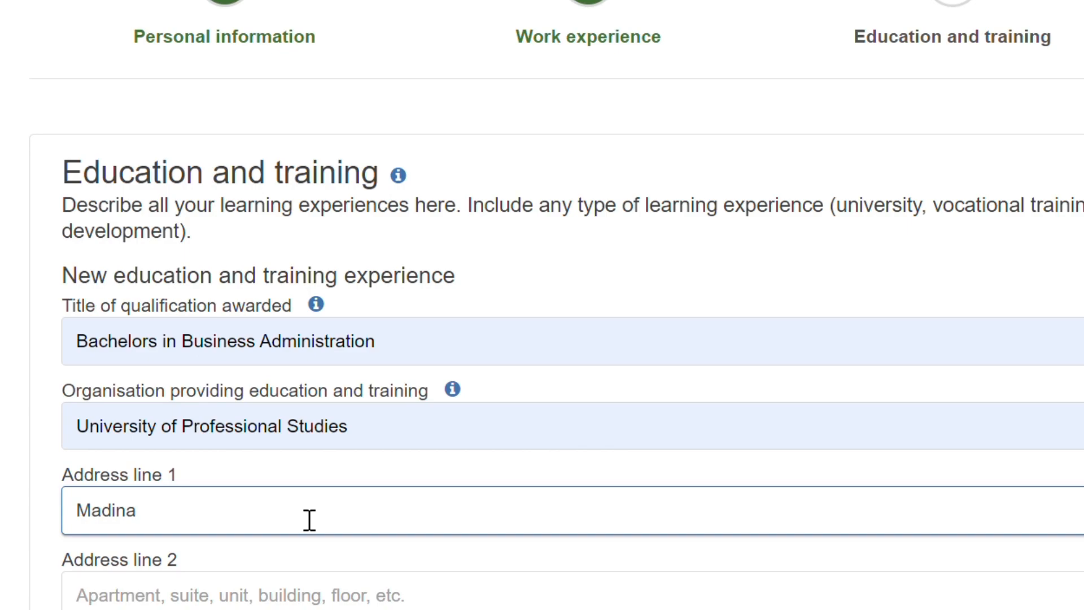
pyautogui.write('Madina')
pyautogui.scroll(-4, 310, 519)
pyautogui.click(721, 437)
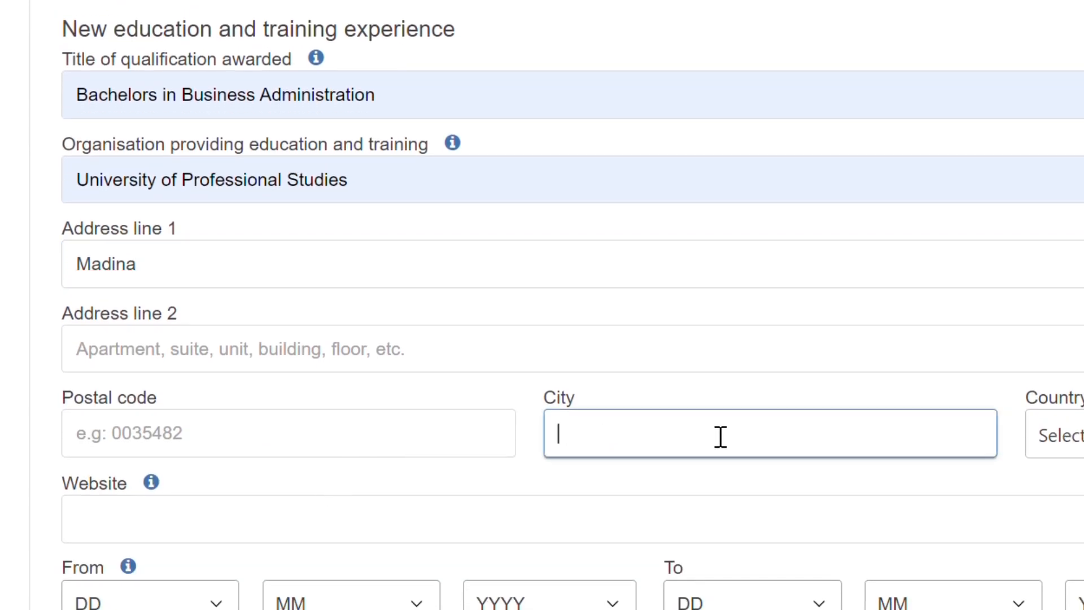
pyautogui.write('ACCRA')
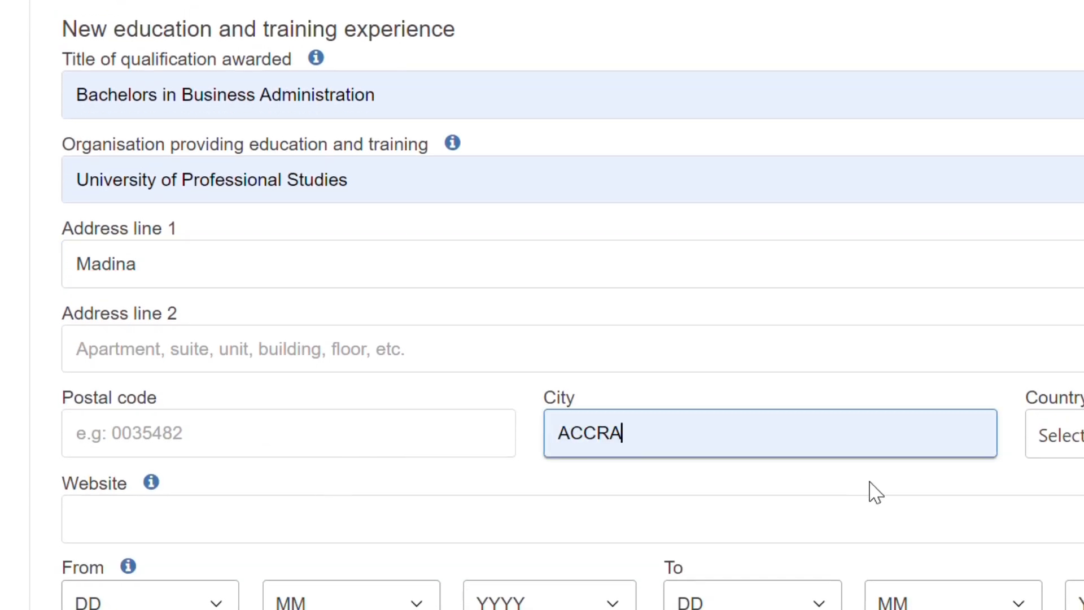
# Step: Set the school's country to Ghana
pyautogui.click(1079, 434)
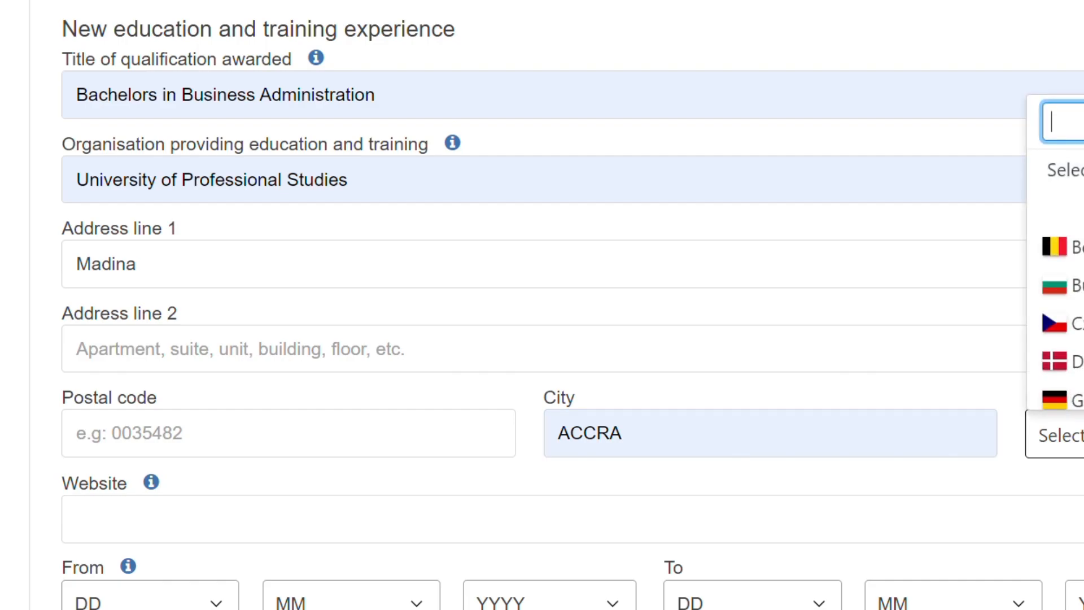
pyautogui.write('gh')
pyautogui.press('Down')
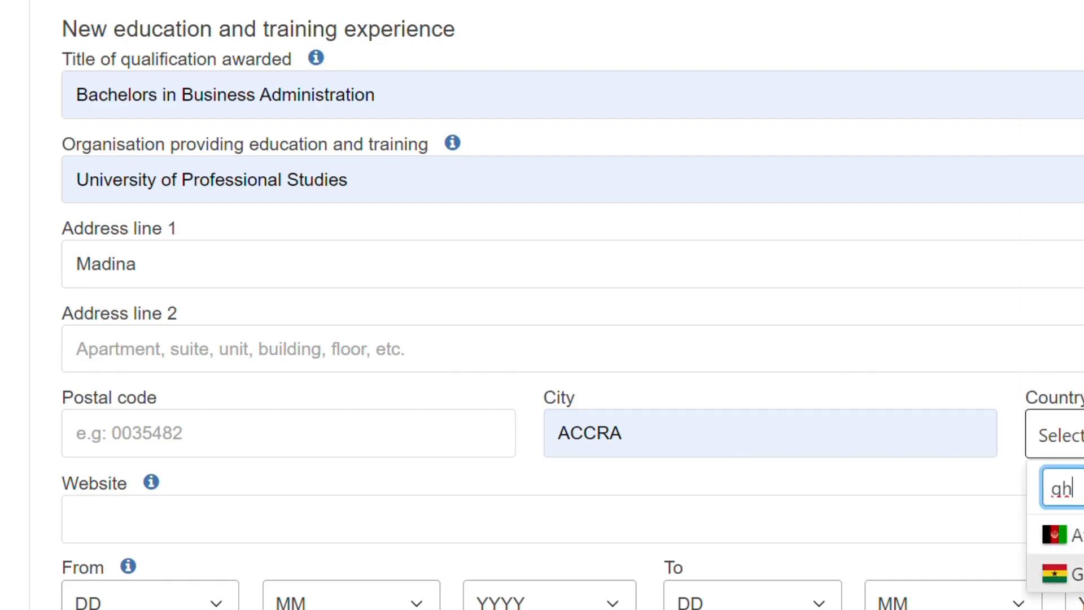
pyautogui.press('Return')
# Step: Set the education start date to 16 / 10 / 2001
pyautogui.scroll(-4, 476, 558)
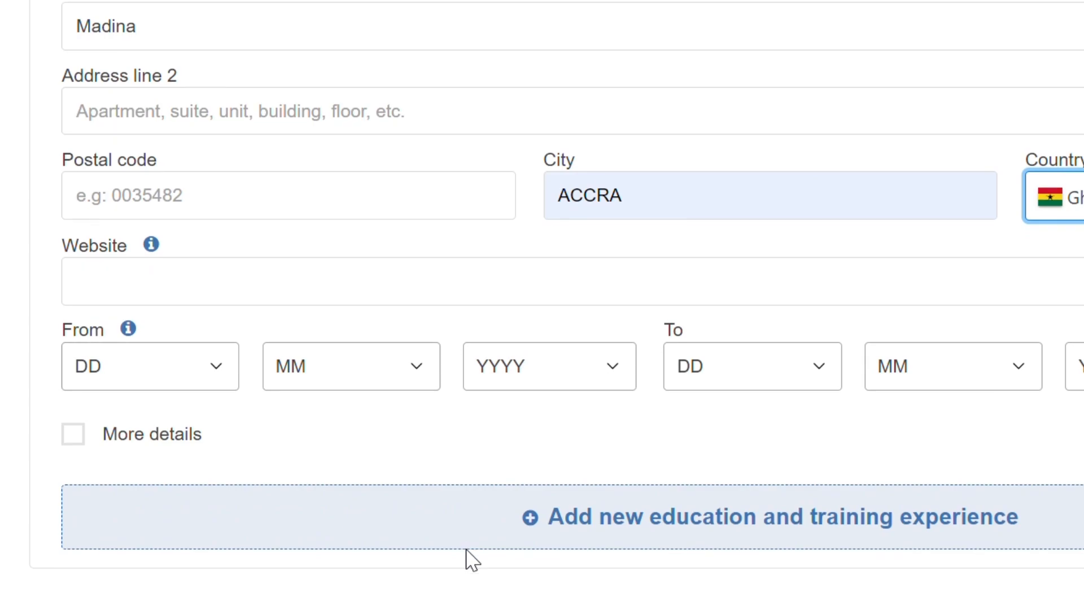
pyautogui.click(203, 367)
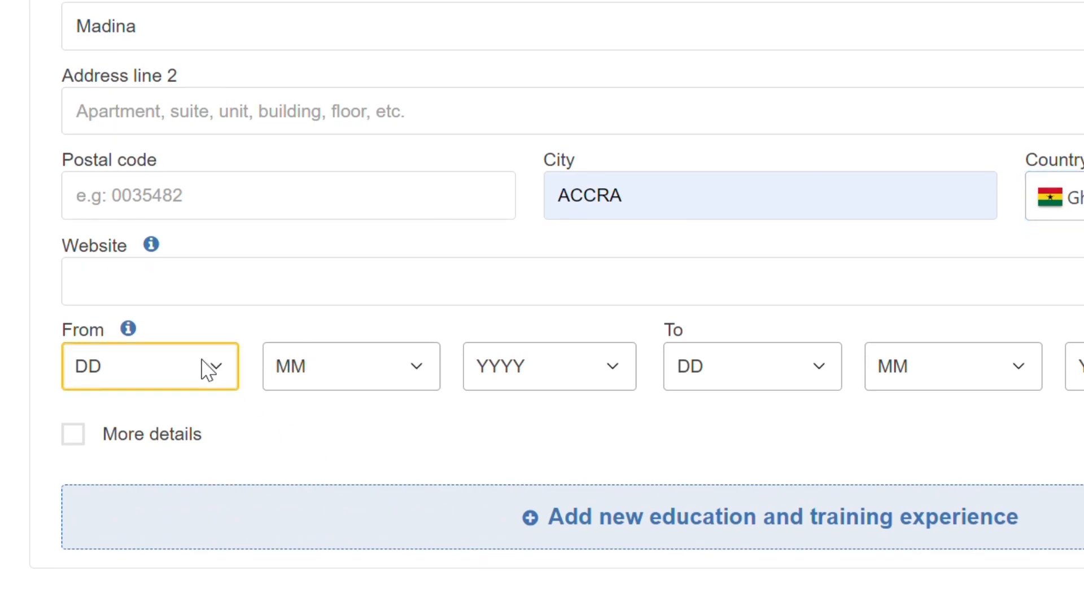
pyautogui.write('16')
pyautogui.click(429, 373)
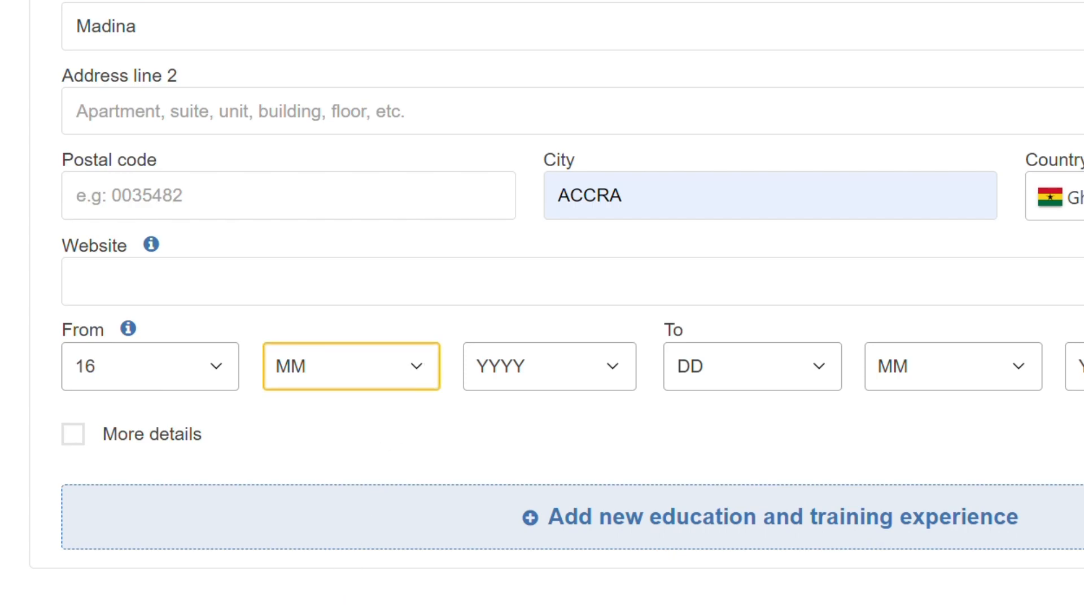
pyautogui.write('10')
pyautogui.click(619, 377)
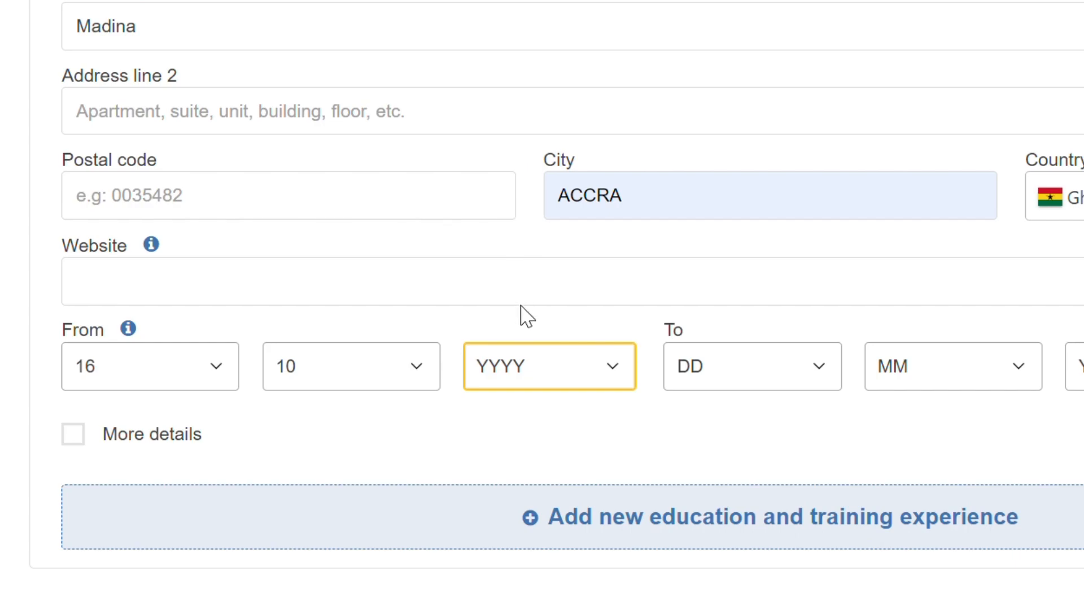
pyautogui.write('2001')
# Step: Set the education end date to day 14 and month 7, and begin entering the end year
pyautogui.click(818, 373)
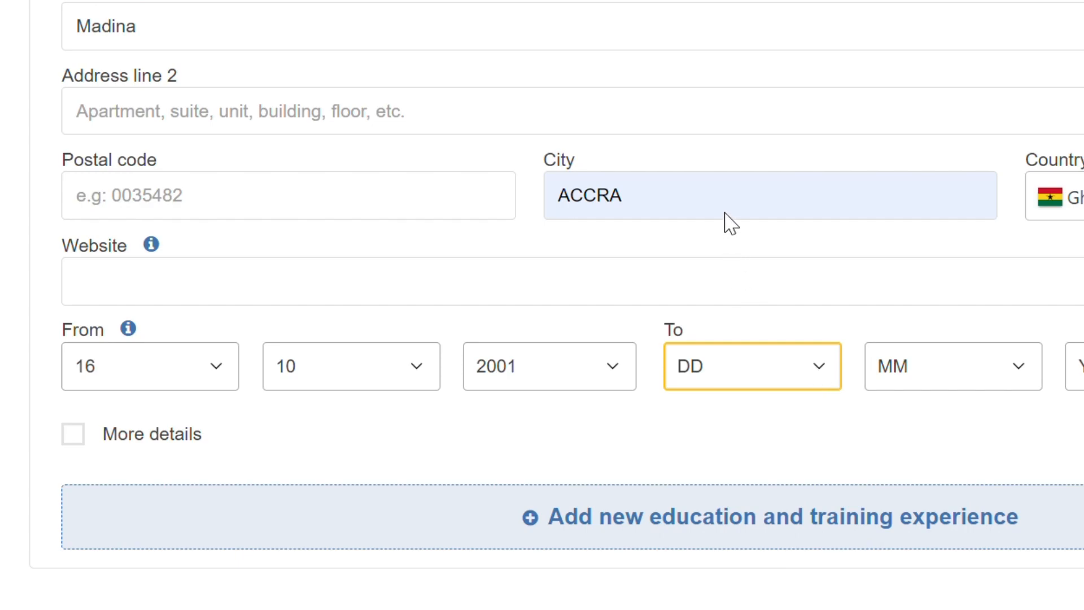
pyautogui.write('14')
pyautogui.click(1019, 379)
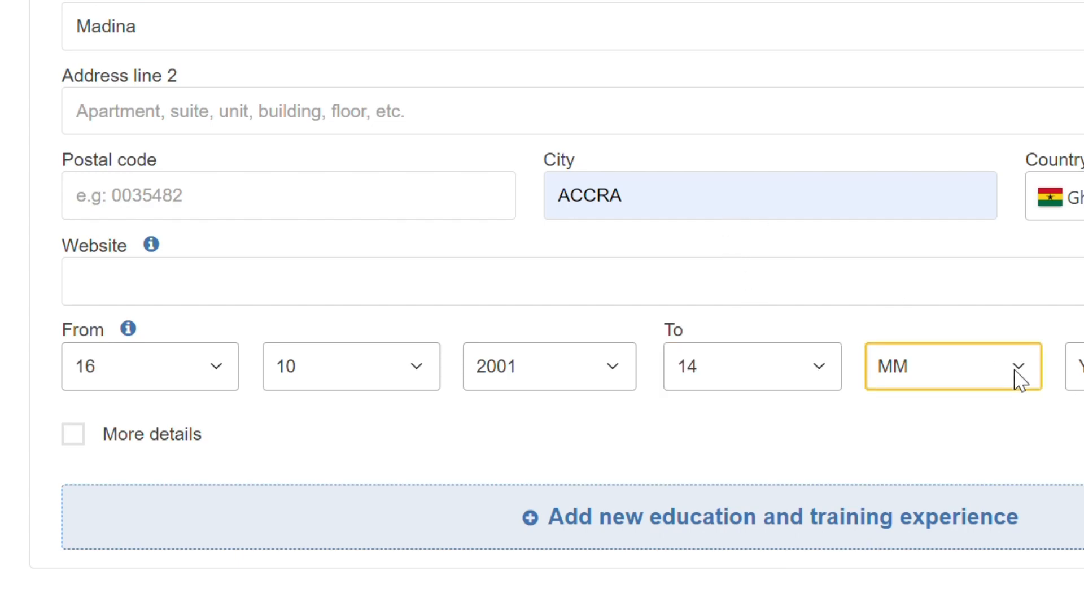
pyautogui.write('7')
pyautogui.press('Tab')
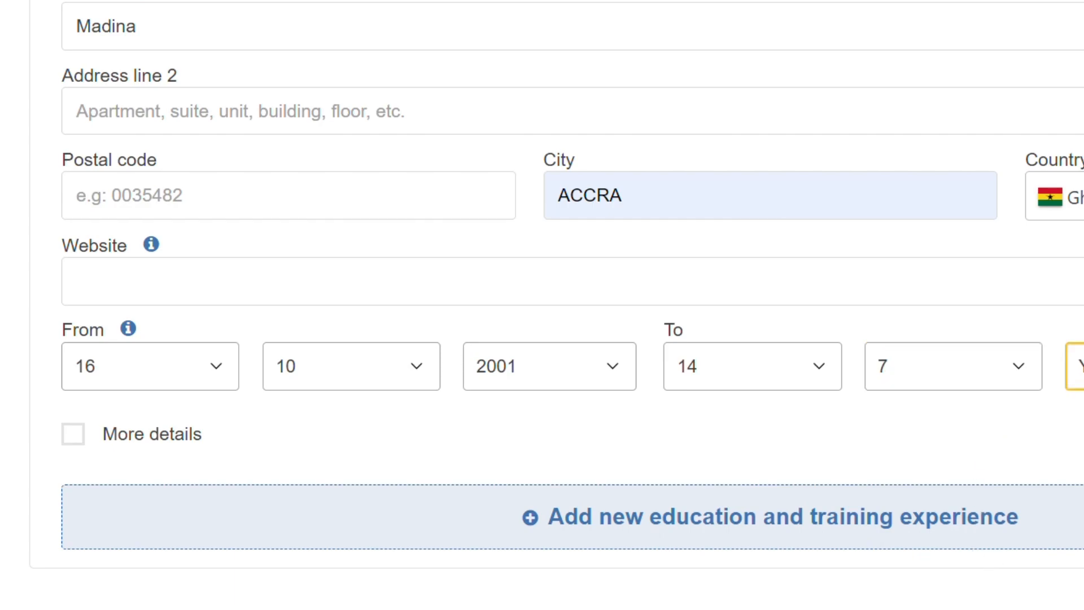
pyautogui.write('2')
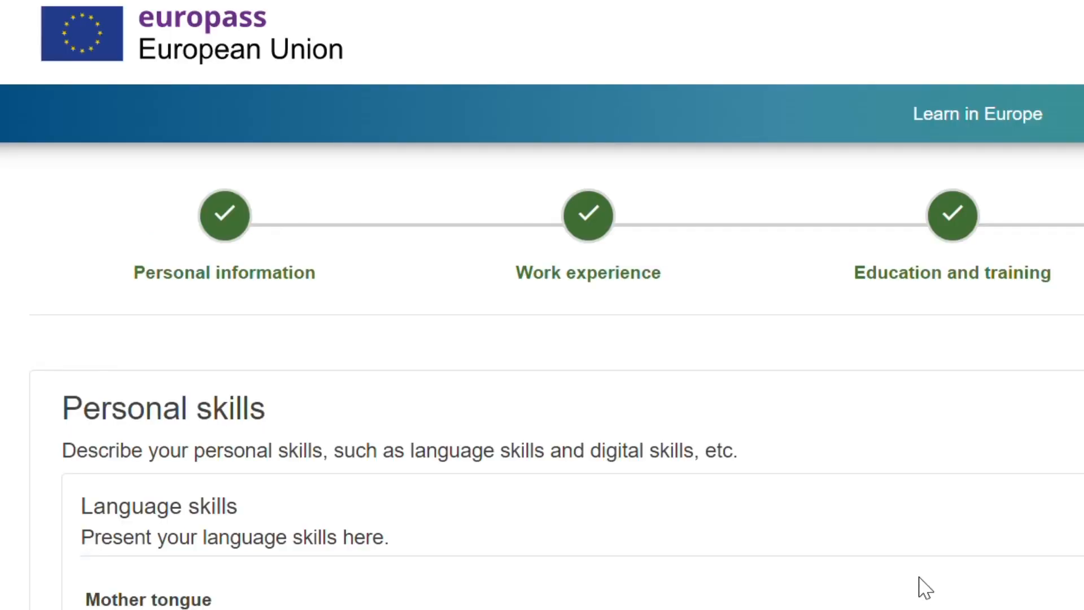
# Step: Set the mother tongue to French in the personal skills section
pyautogui.scroll(-6, 926, 587)
pyautogui.click(266, 317)
pyautogui.write('French')
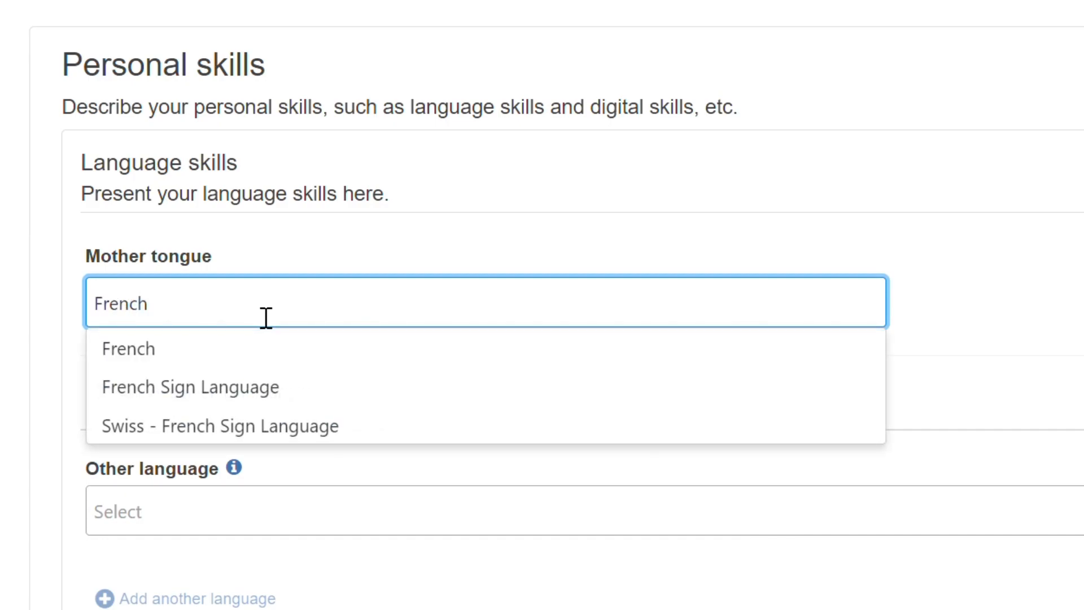
pyautogui.click(953, 359)
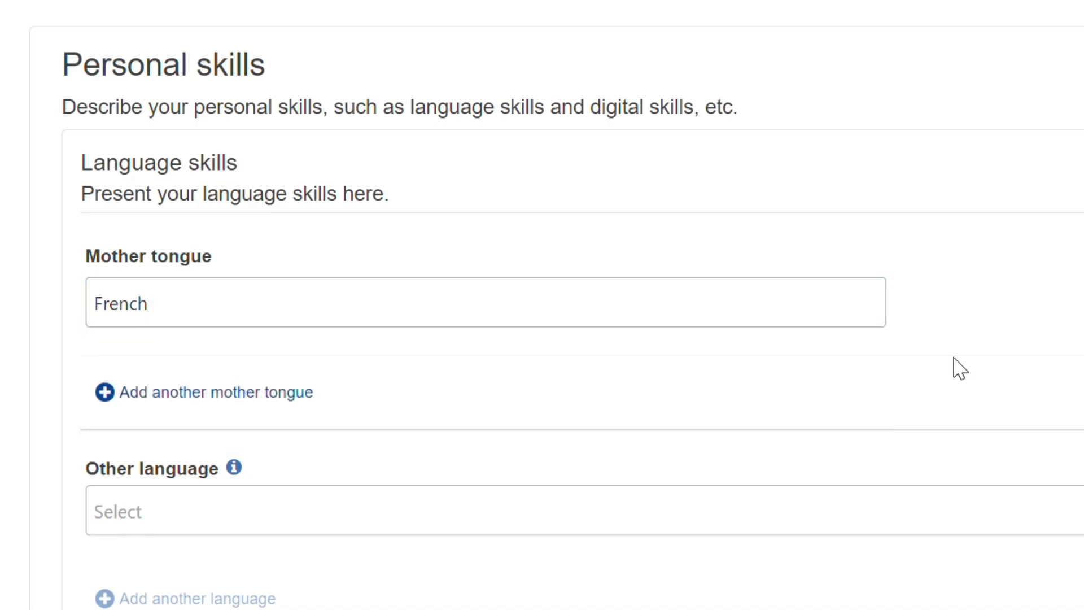
# Step: Add English as an other language
pyautogui.click(249, 508)
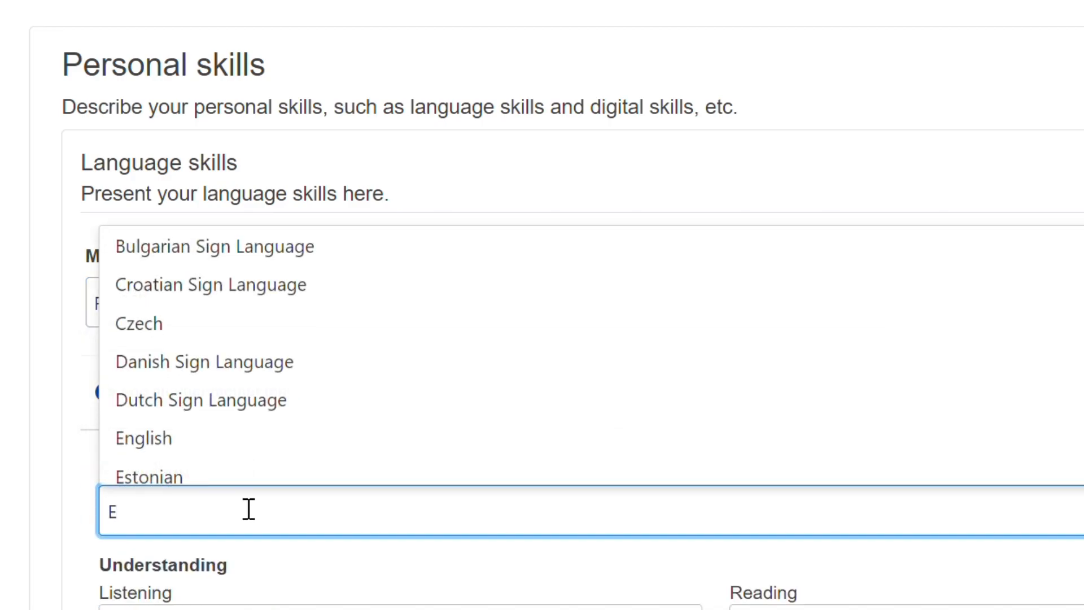
pyautogui.write('E')
pyautogui.click(237, 441)
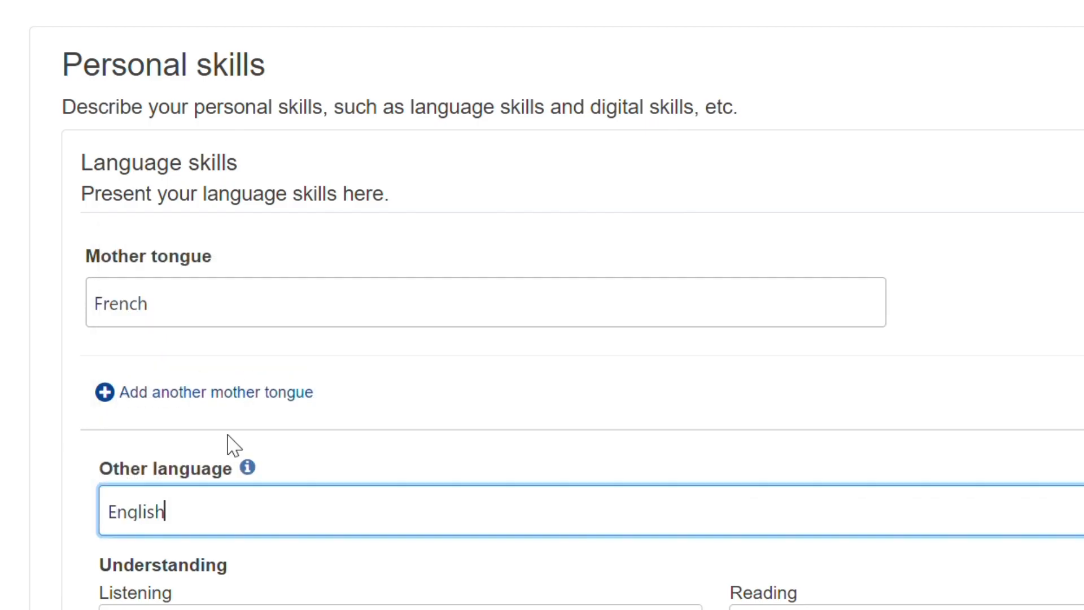
# Step: Set English listening to C2 - Proficient user and reading to B1 - Independent user
pyautogui.scroll(-5, 653, 603)
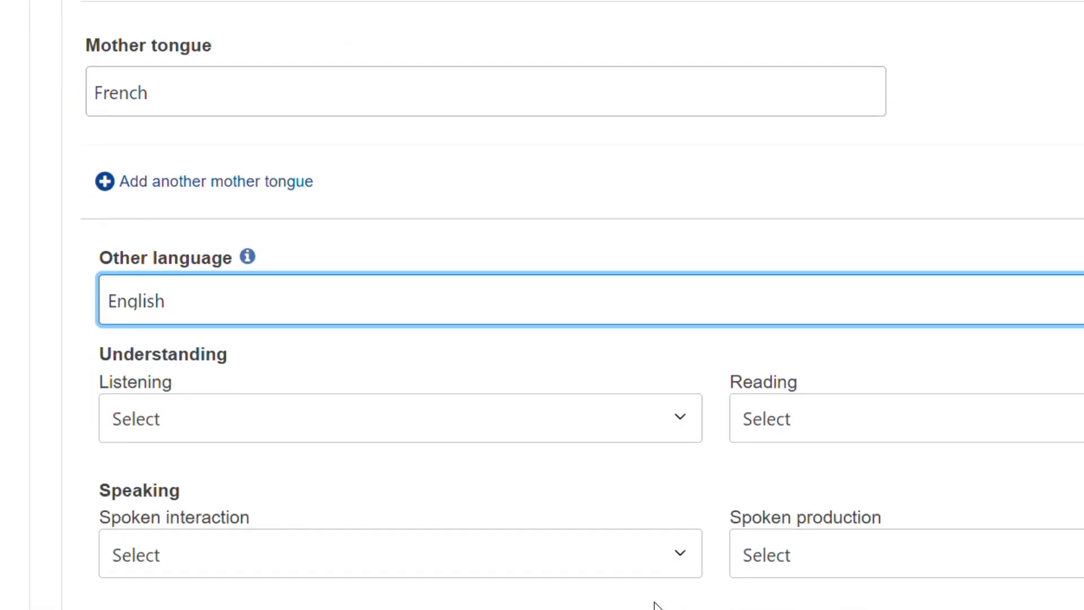
pyautogui.click(694, 344)
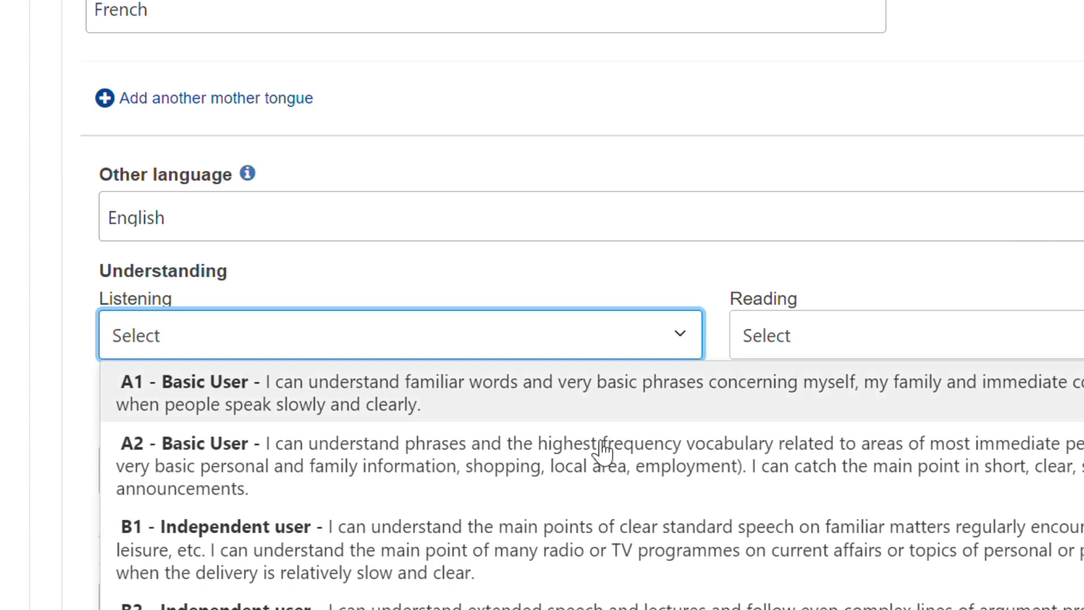
pyautogui.scroll(-2, 490, 597)
pyautogui.click(458, 598)
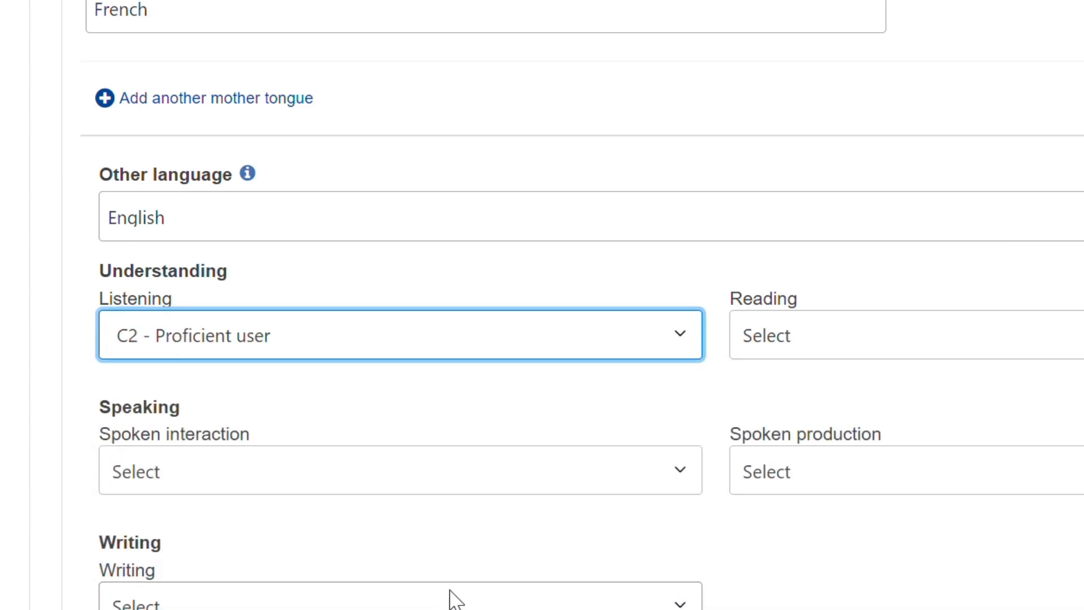
pyautogui.click(1073, 335)
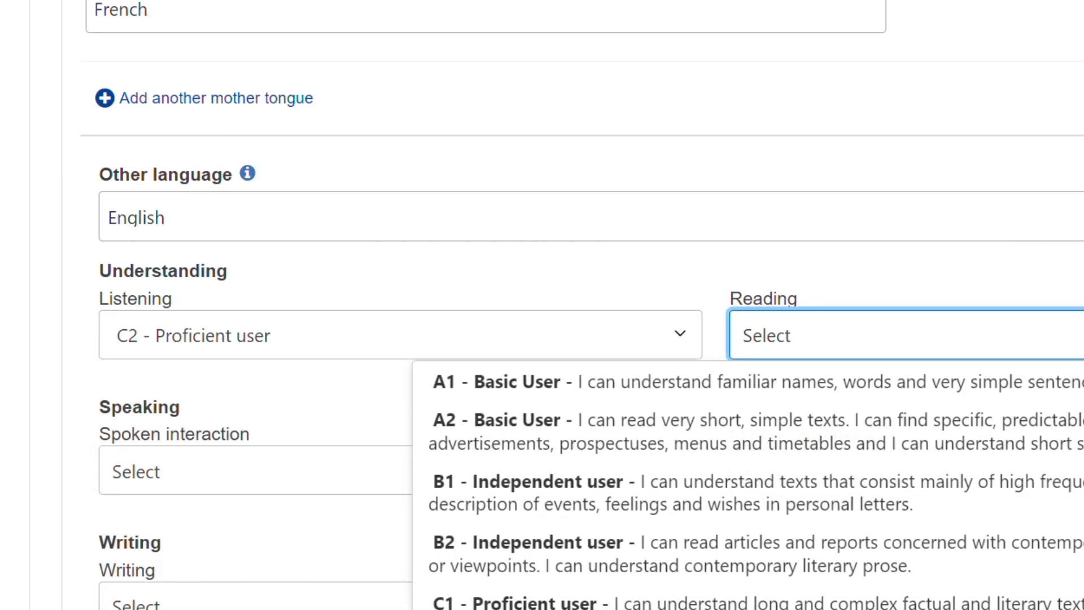
pyautogui.click(1037, 507)
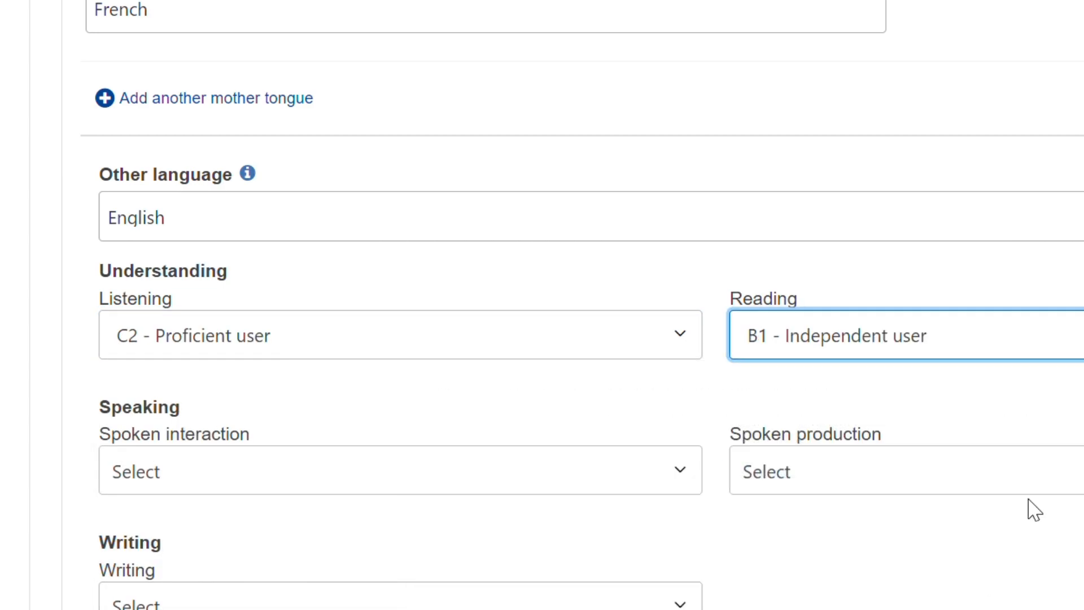
# Step: Set English spoken interaction to C2 - Proficient user
pyautogui.click(687, 473)
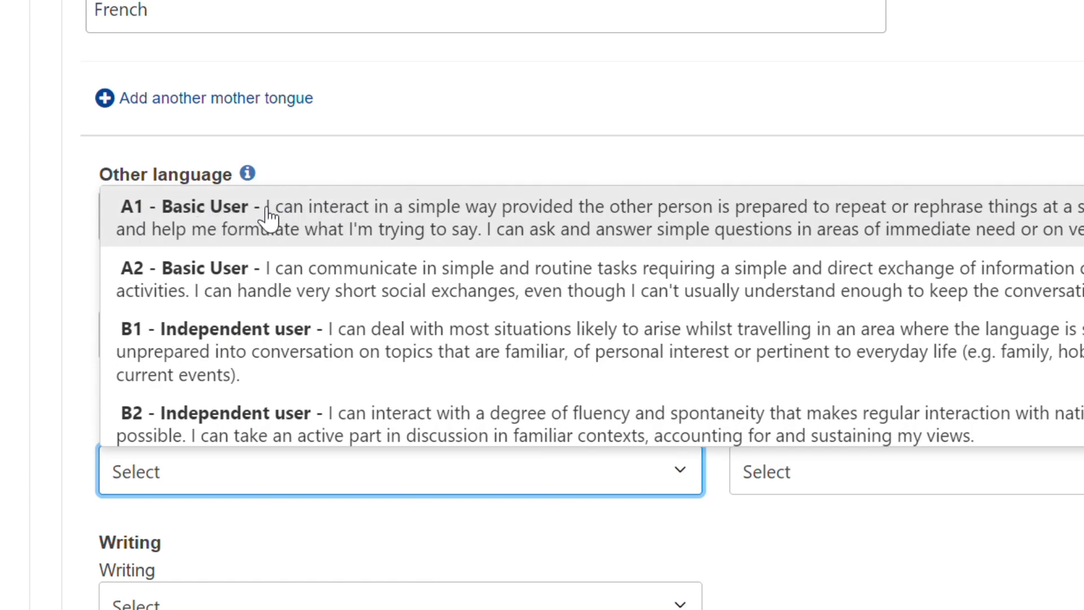
pyautogui.scroll(-3, 268, 216)
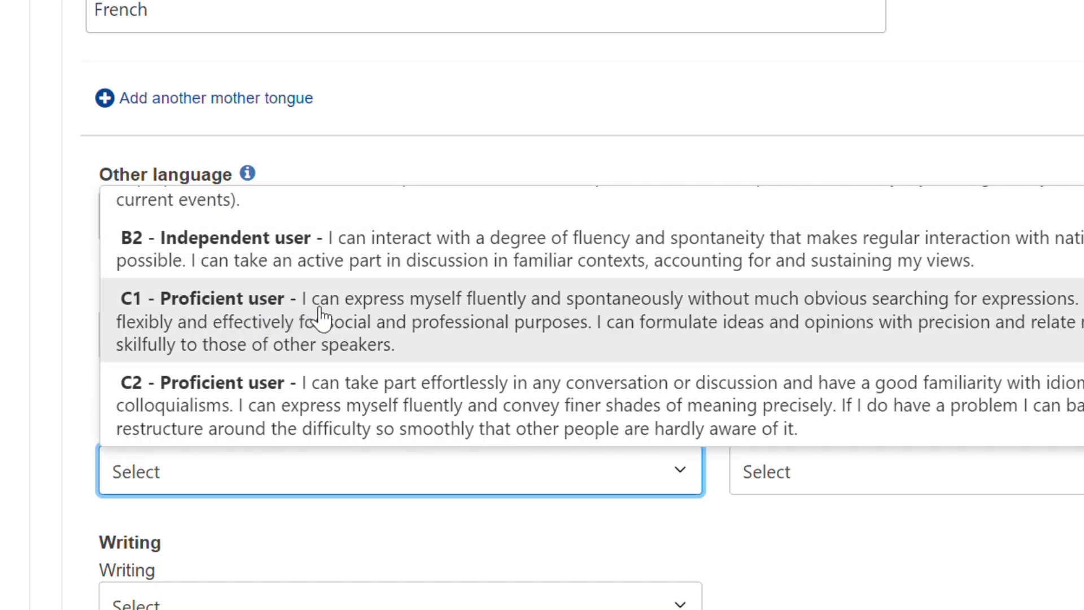
pyautogui.scroll(-2, 420, 396)
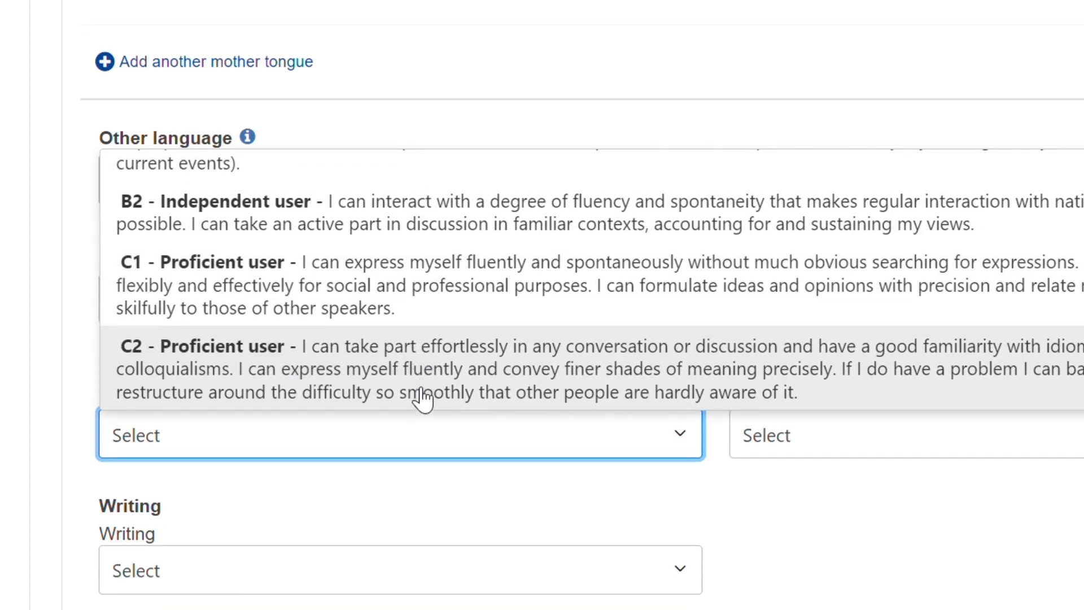
pyautogui.click(359, 335)
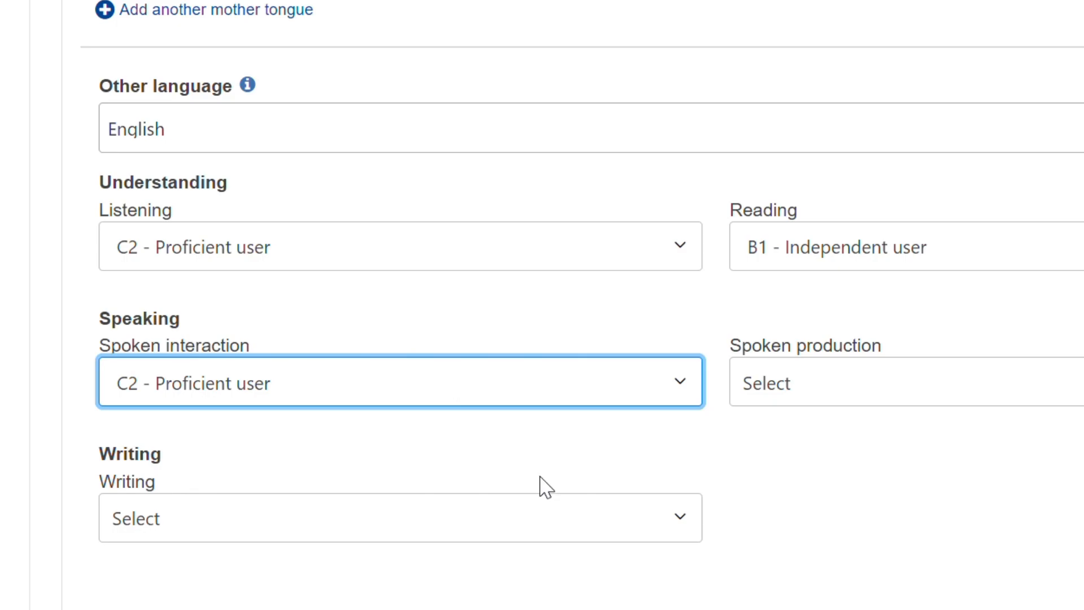
# Step: Set English writing to A2 - Basic User and spoken production to B1 - Independent user
pyautogui.click(680, 525)
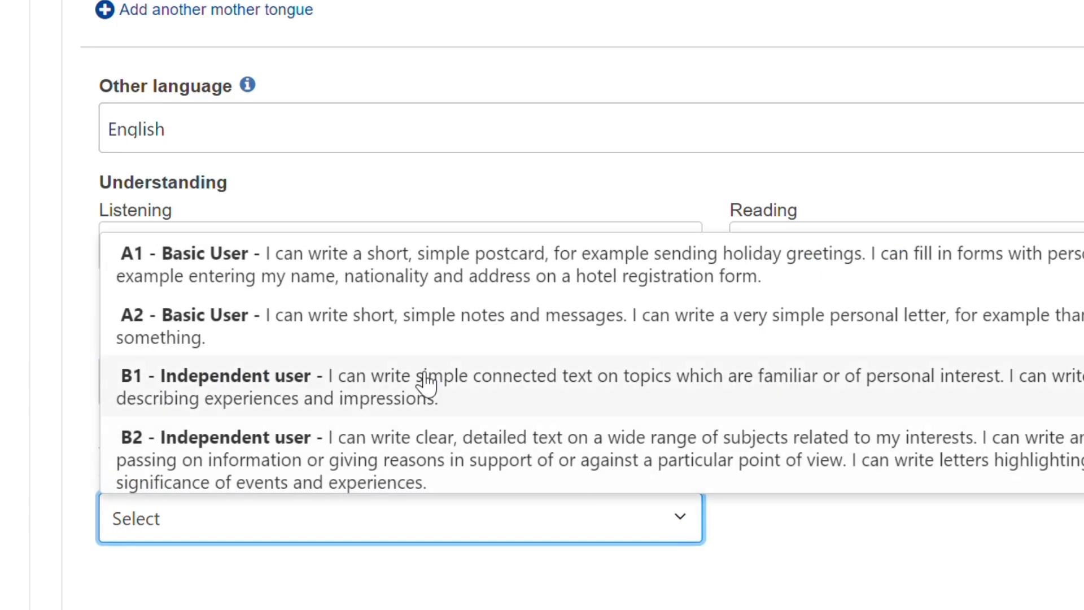
pyautogui.click(551, 336)
pyautogui.click(1035, 379)
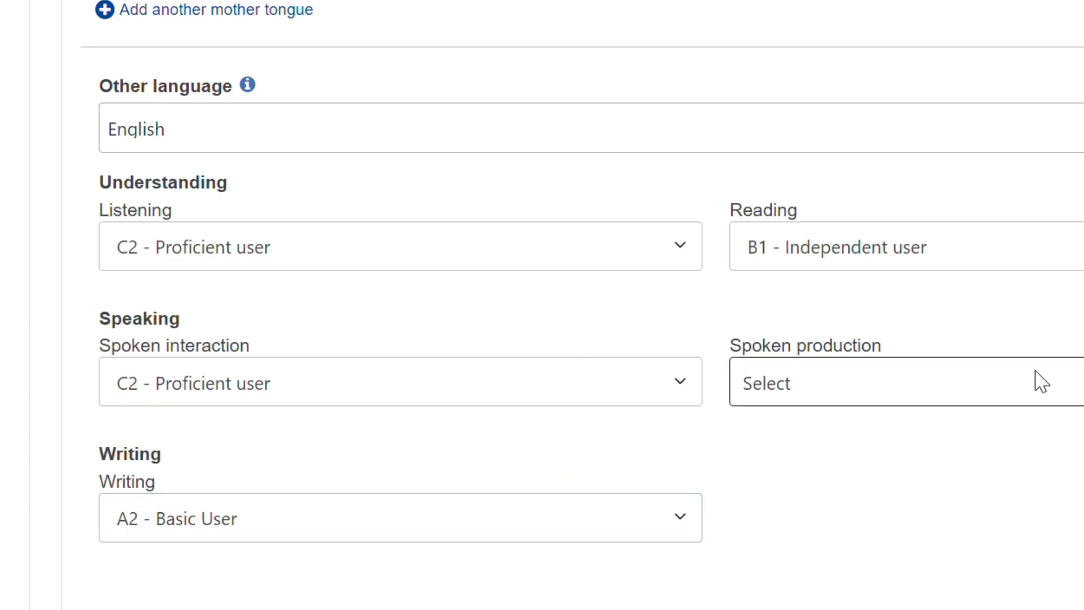
pyautogui.click(771, 537)
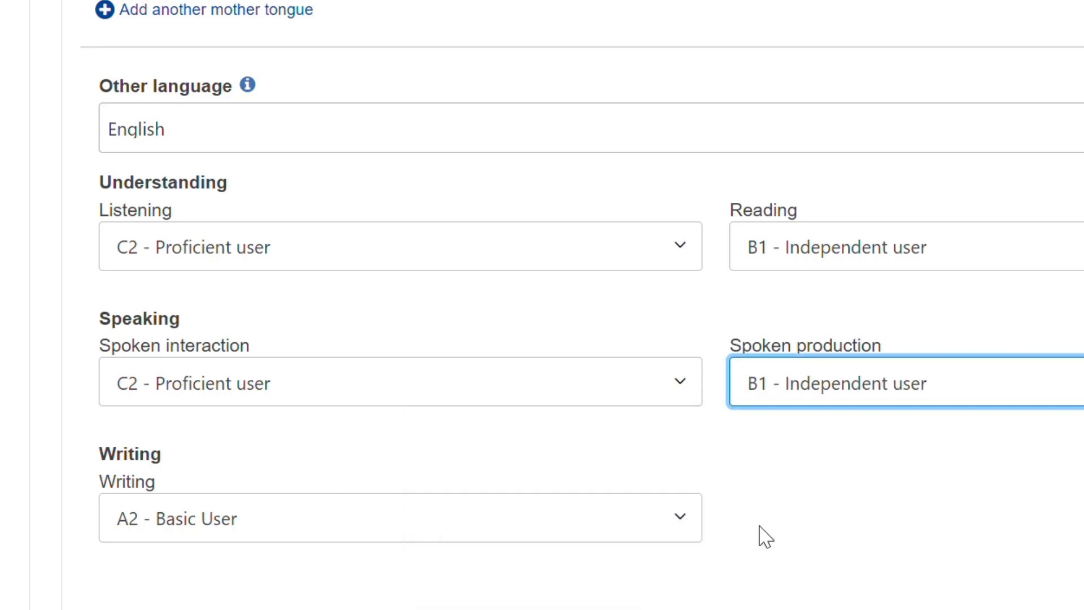
# Step: Add Microsoft Powerpoint, Social Media and Microsoft Excel to the digital skills from the suggestions
pyautogui.scroll(-8, 757, 535)
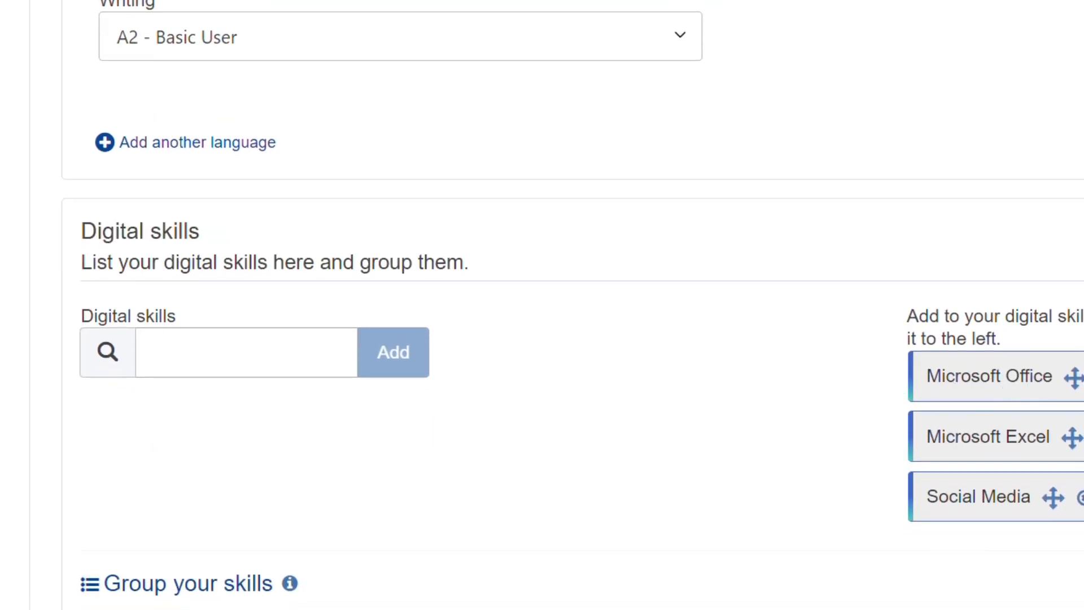
pyautogui.moveTo(1081, 379); pyautogui.dragTo(693, 404)
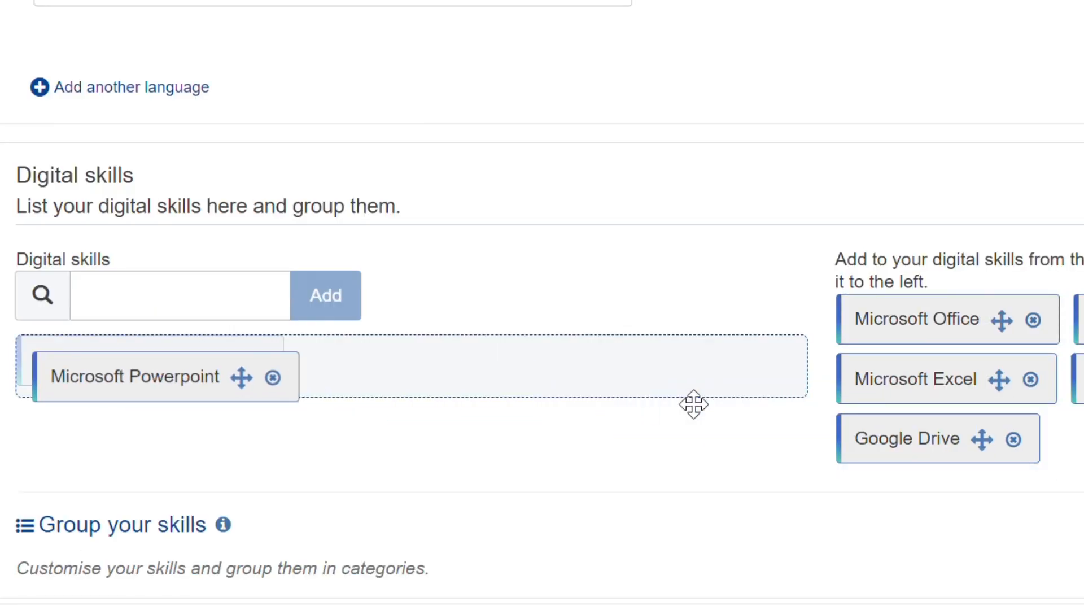
pyautogui.moveTo(931, 451); pyautogui.dragTo(374, 378)
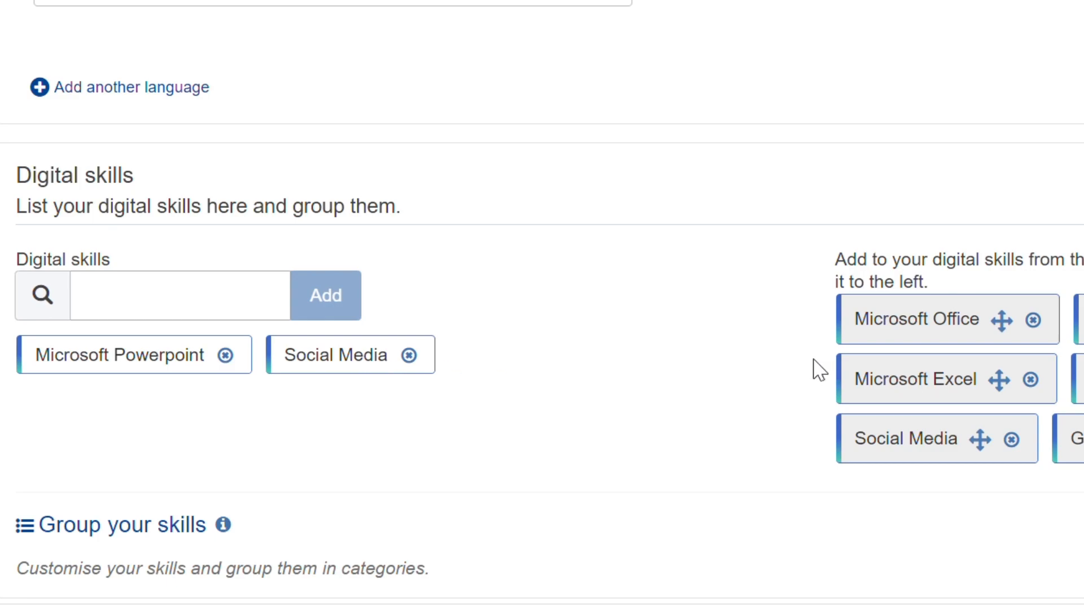
pyautogui.moveTo(937, 399); pyautogui.dragTo(604, 368)
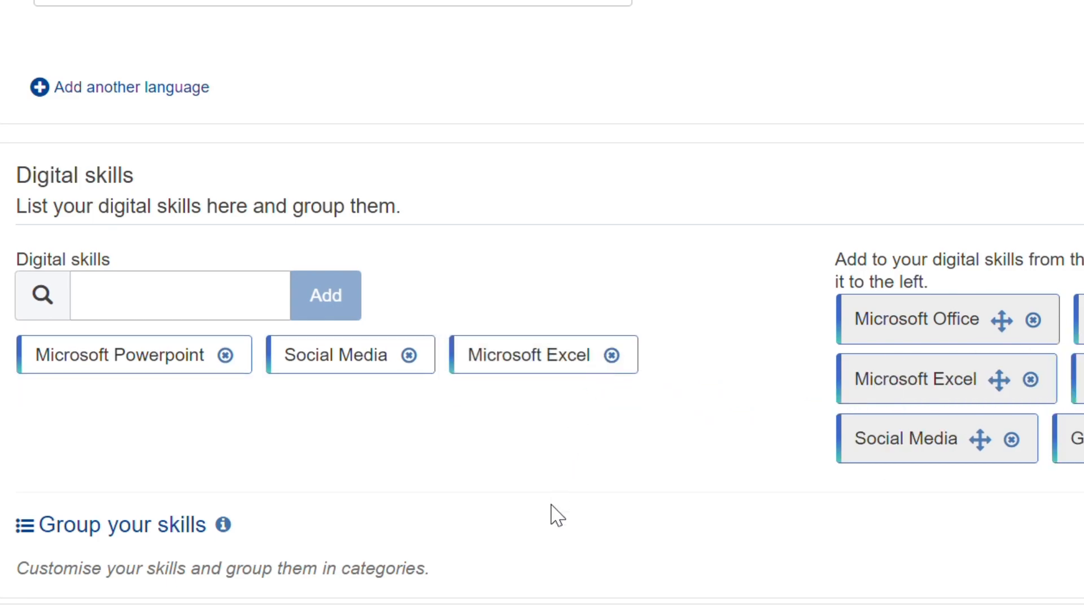
# Step: Create the Europass profile and review its work experience, language and digital skills sections
pyautogui.scroll(-2, 556, 513)
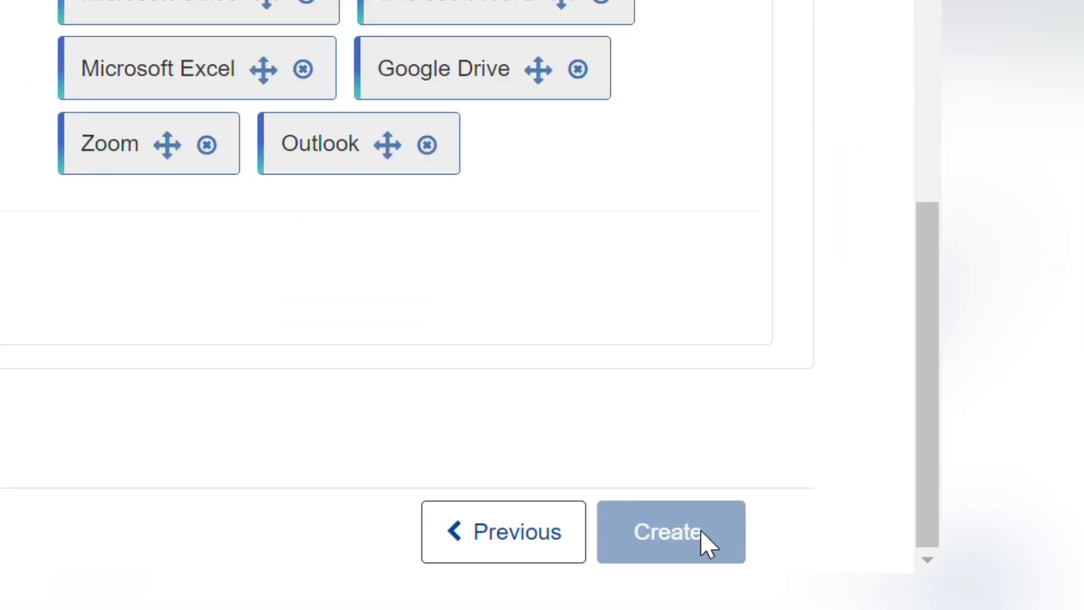
pyautogui.click(701, 531)
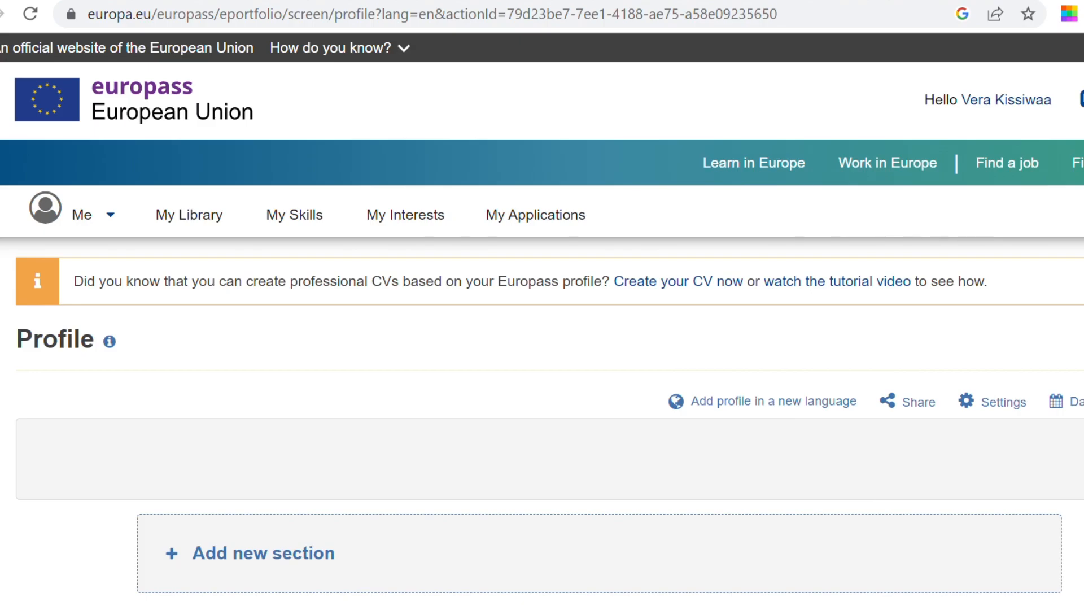
pyautogui.scroll(-5, 560, 553)
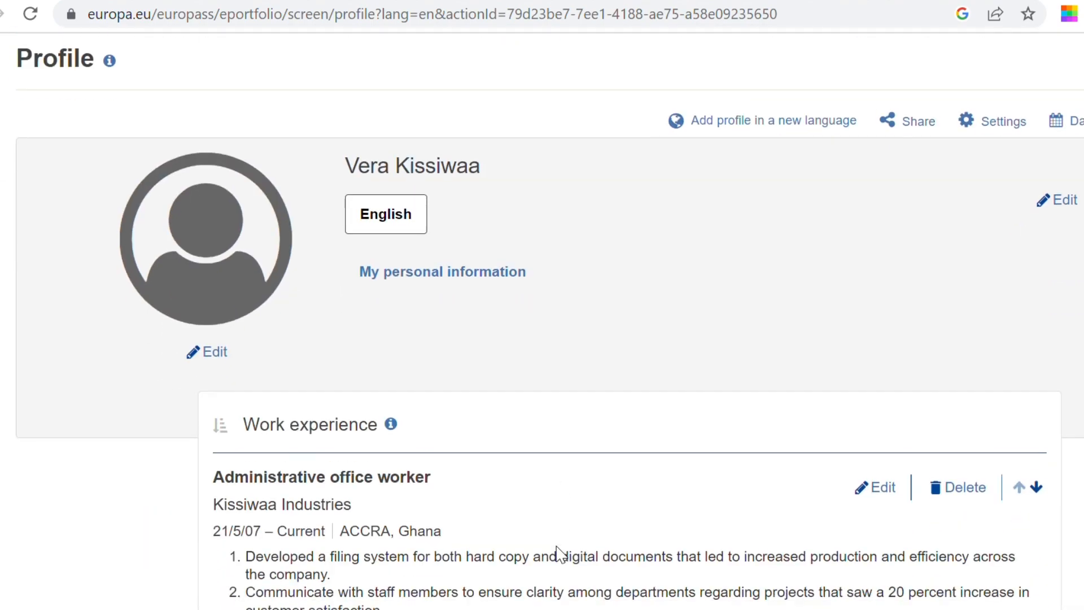
pyautogui.scroll(-15, 564, 550)
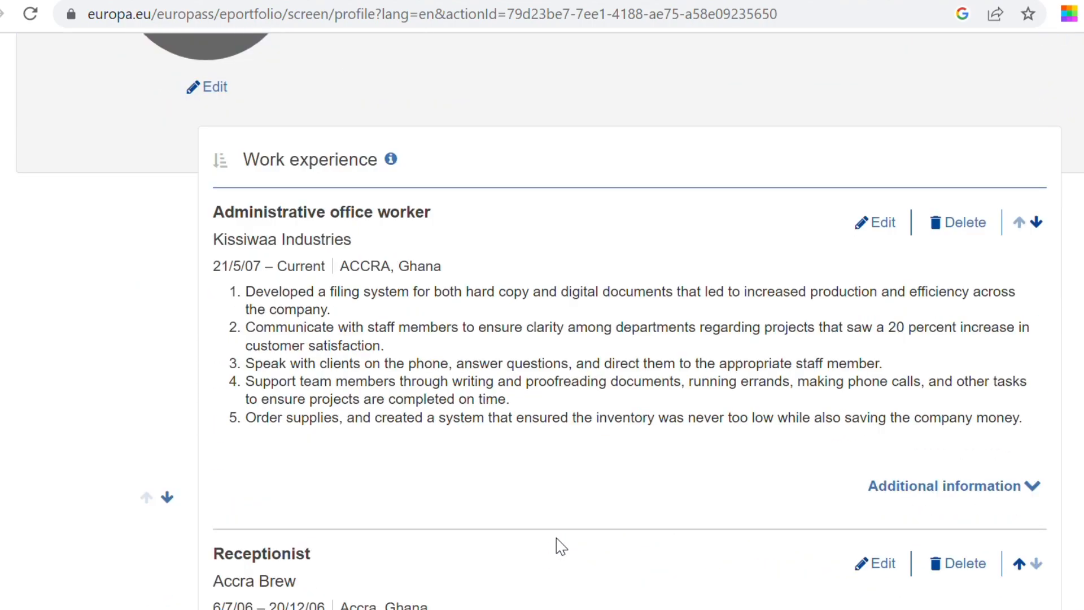
pyautogui.scroll(-13, 561, 545)
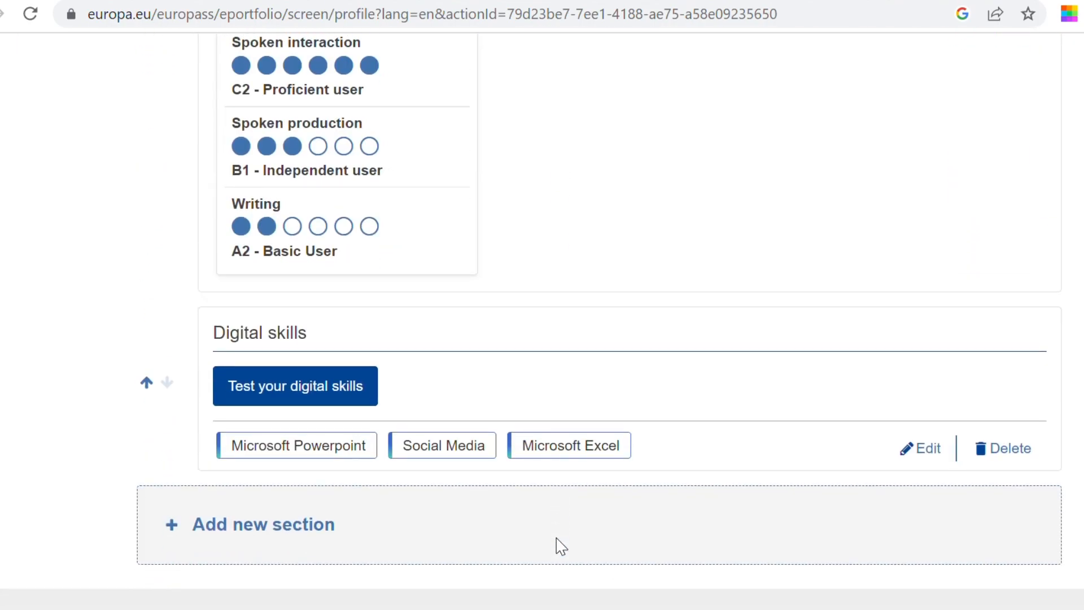
# Step: Upload a profile photo from the device through the photo's edit option
pyautogui.scroll(15, 561, 546)
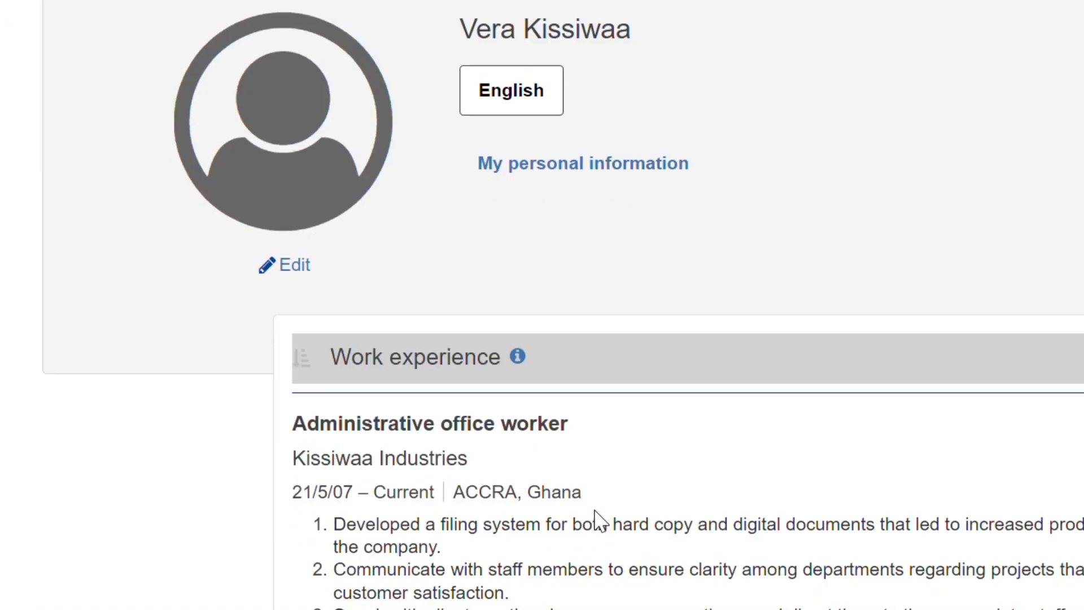
pyautogui.click(282, 295)
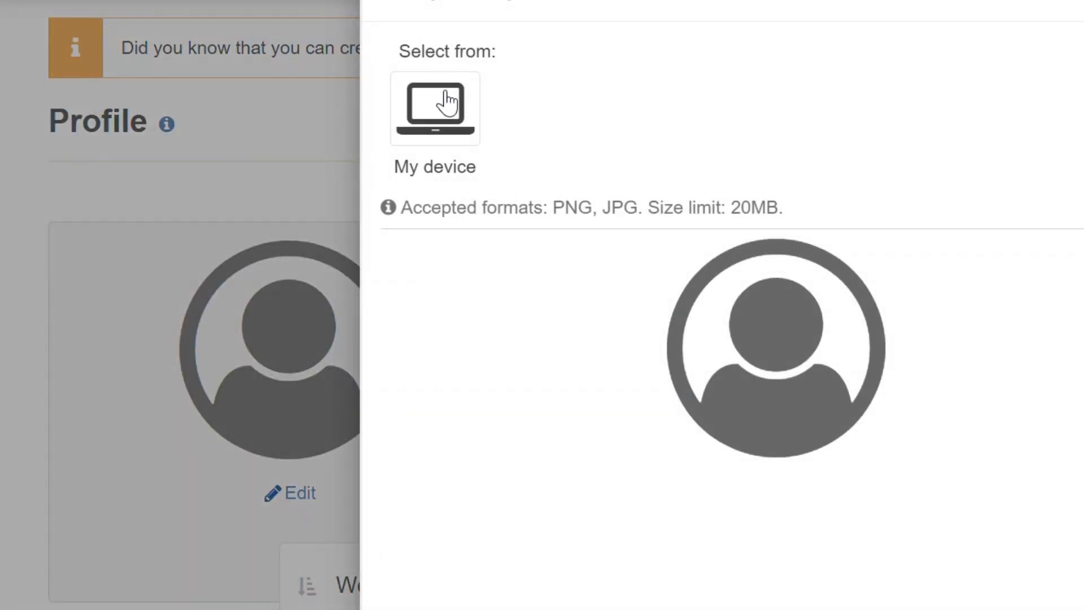
pyautogui.click(443, 94)
pyautogui.moveTo(607, 450); pyautogui.dragTo(623, 404)
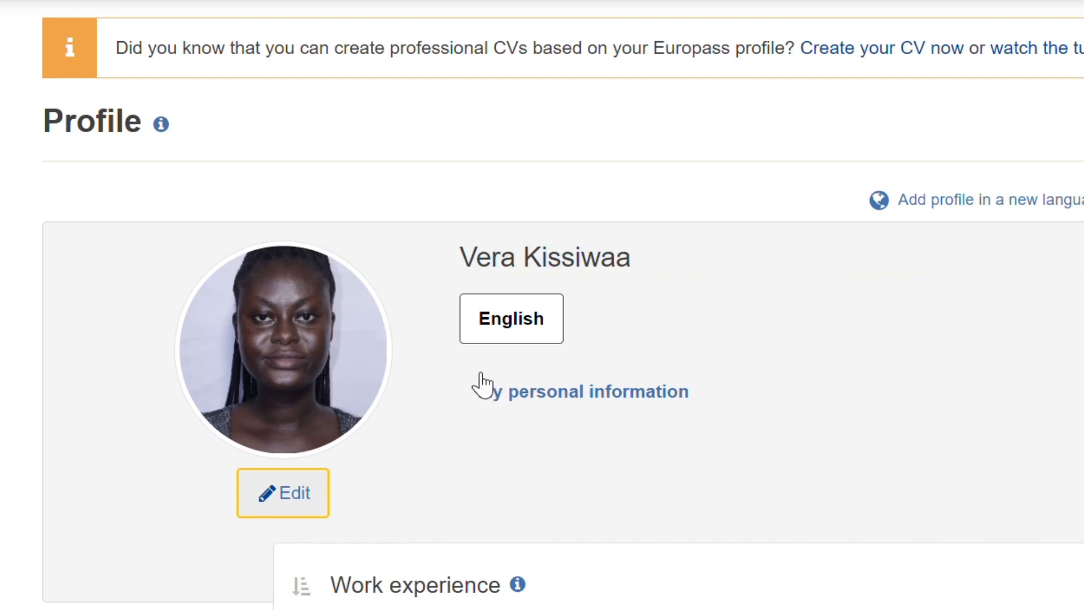
pyautogui.scroll(-15, 808, 510)
pyautogui.scroll(20, 808, 512)
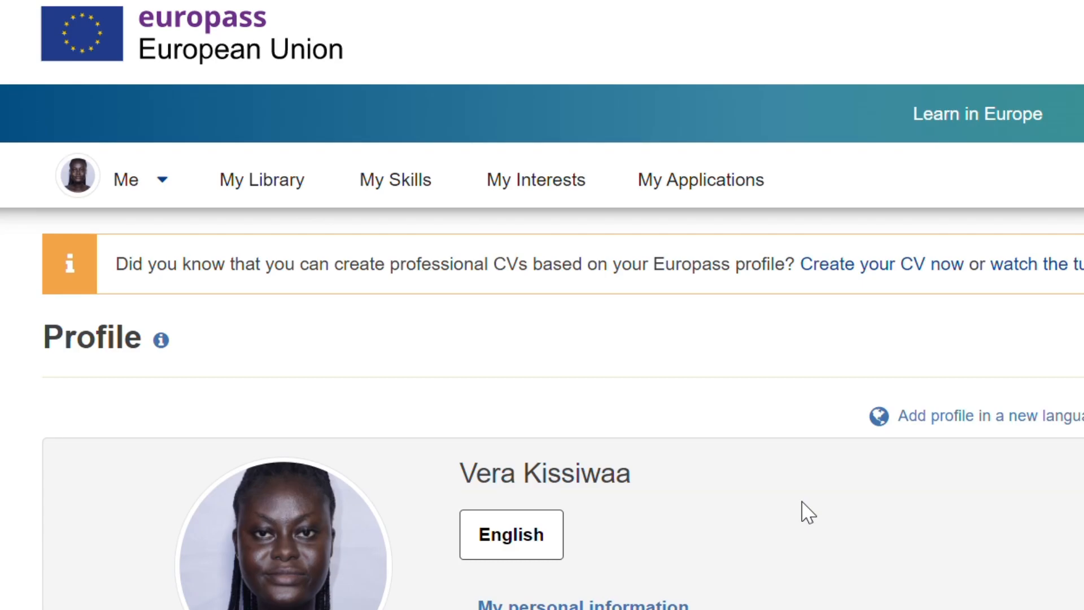
# Step: Add a new Volunteering section and enter Teacher as its title
pyautogui.scroll(-15, 874, 568)
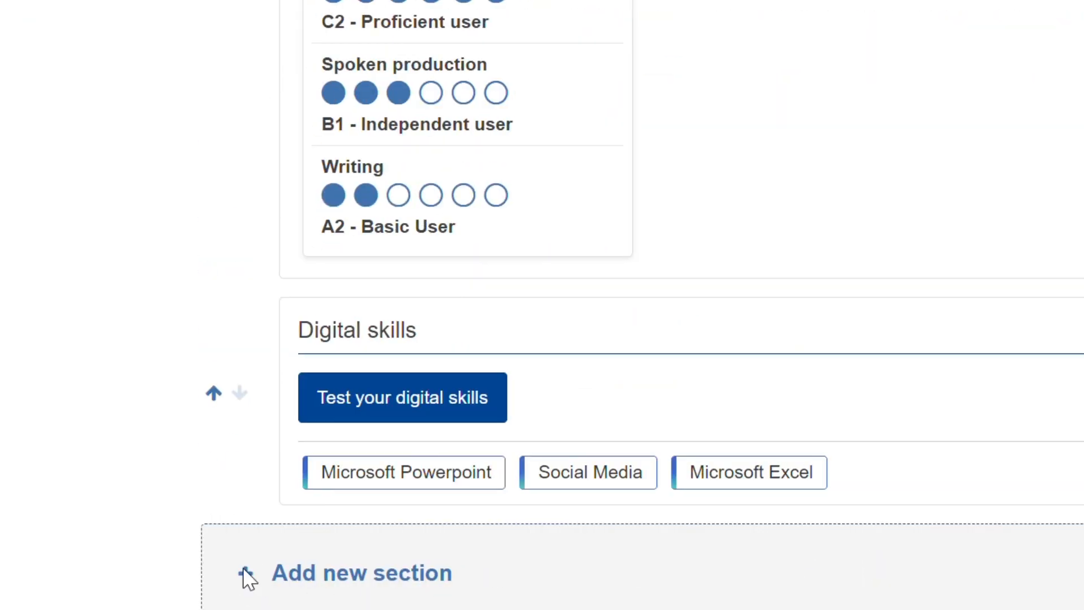
pyautogui.click(251, 571)
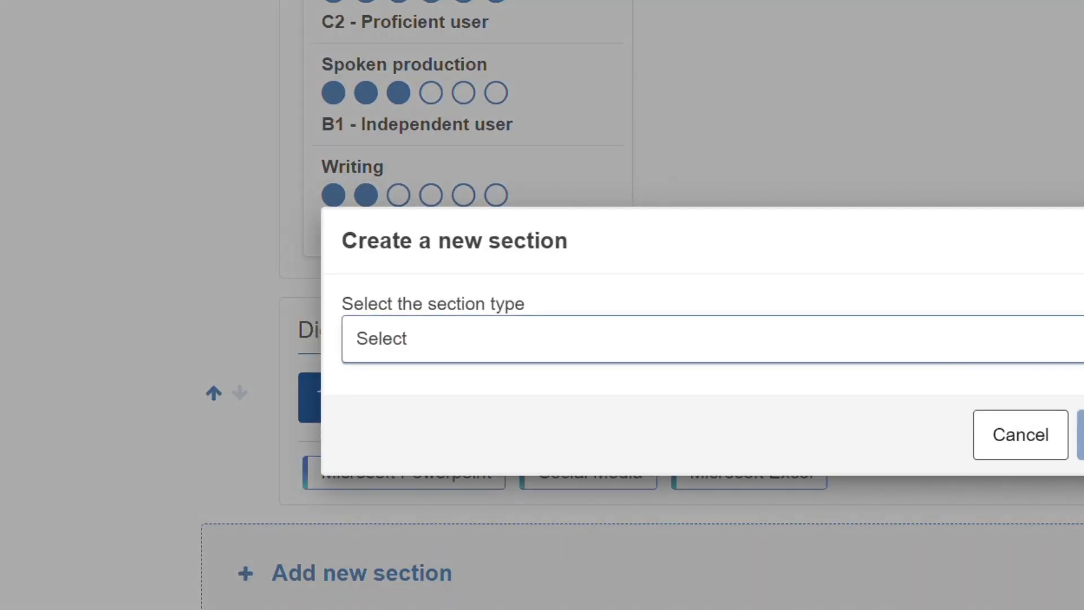
pyautogui.click(894, 336)
pyautogui.click(1081, 434)
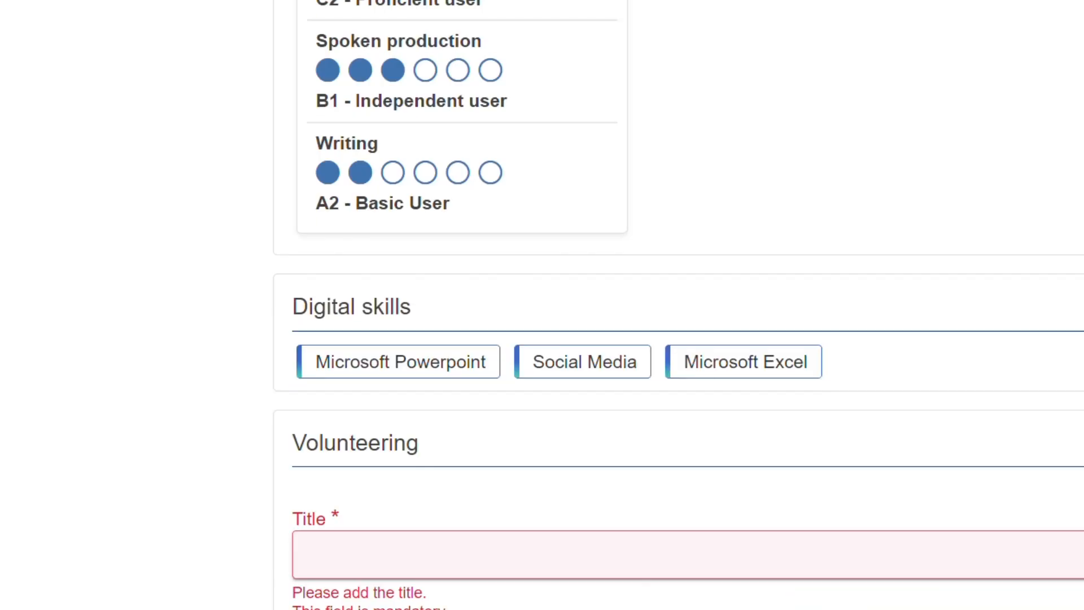
pyautogui.write('Teacher')
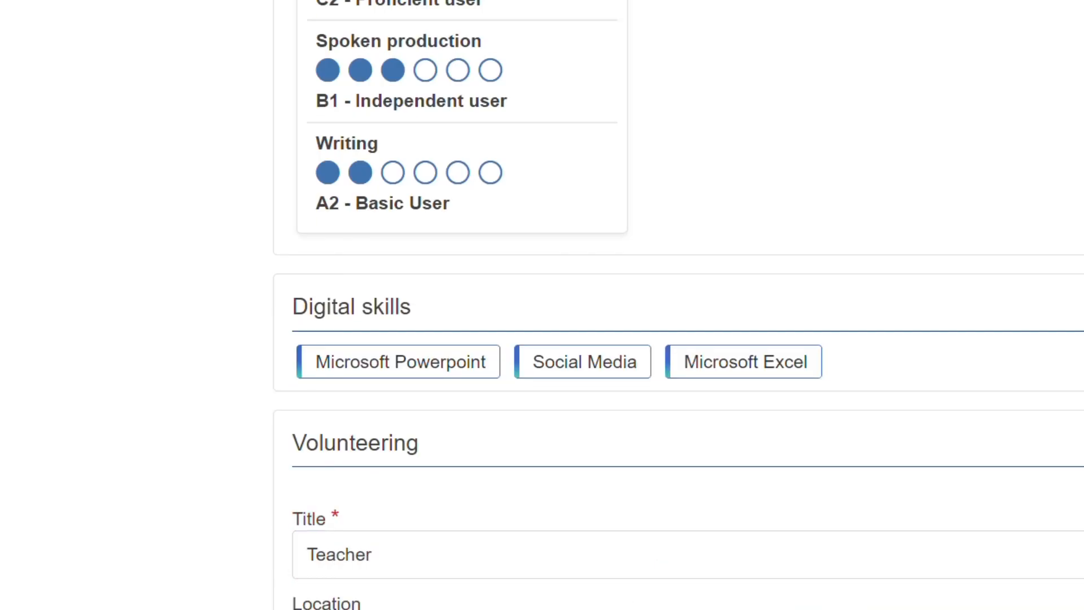
# Step: Set the volunteering location to Kenya and the dates from 17/10/2018 to 30/6/2019
pyautogui.scroll(-3, 677, 339)
pyautogui.write('Kenya')
pyautogui.click(397, 532)
pyautogui.click(366, 402)
pyautogui.click(547, 532)
pyautogui.click(500, 454)
pyautogui.click(696, 533)
pyautogui.click(613, 320)
pyautogui.click(846, 532)
pyautogui.click(811, 470)
pyautogui.click(1002, 533)
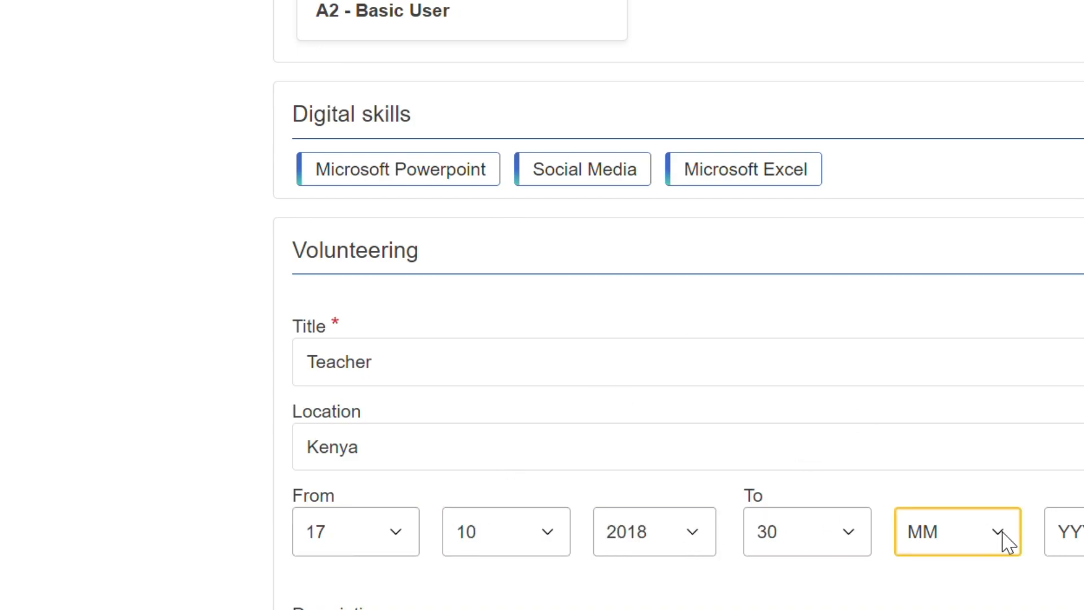
pyautogui.click(961, 346)
pyautogui.click(1075, 532)
pyautogui.click(1069, 323)
# Step: Write a bulleted description: "Teacher in the local community school in one of the rural areas." and "Organize excursion/ fun trips for the children in the school", then save
pyautogui.scroll(-3, 678, 339)
pyautogui.click(496, 541)
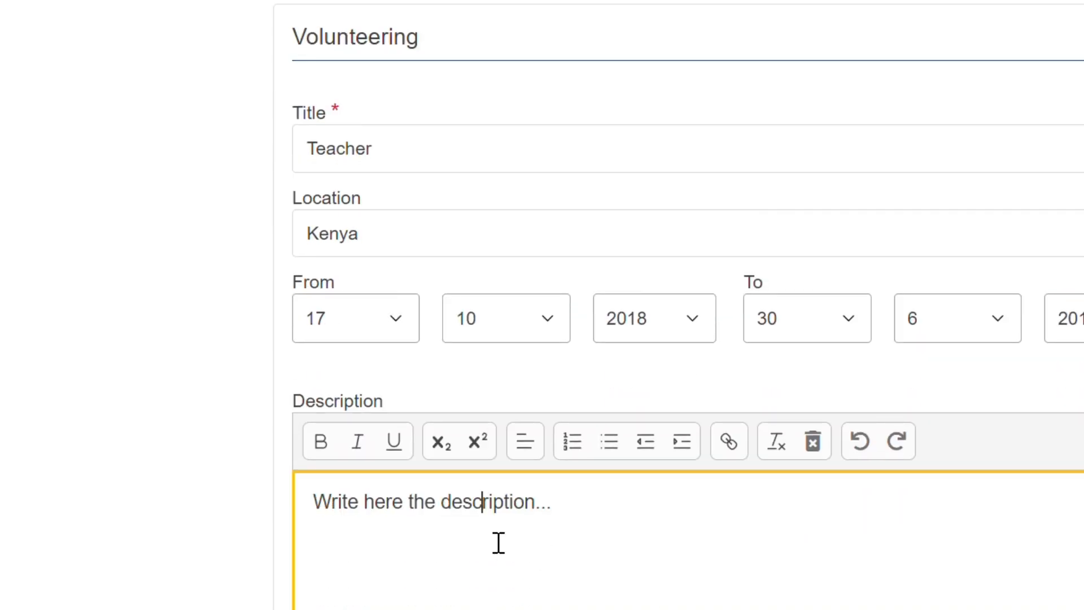
pyautogui.click(621, 441)
pyautogui.press('BackSpace')
pyautogui.press('BackSpace')
pyautogui.press('BackSpace')
pyautogui.press('BackSpace')
pyautogui.press('BackSpace')
pyautogui.press('BackSpace')
pyautogui.press('BackSpace')
pyautogui.press('BackSpace')
pyautogui.press('BackSpace')
pyautogui.press('BackSpace')
pyautogui.press('BackSpace')
pyautogui.press('BackSpace')
pyautogui.press('BackSpace')
pyautogui.press('BackSpace')
pyautogui.press('BackSpace')
pyautogui.press('BackSpace')
pyautogui.press('BackSpace')
pyautogui.press('BackSpace')
pyautogui.press('BackSpace')
pyautogui.press('BackSpace')
pyautogui.write('Teacher in the local coomu')
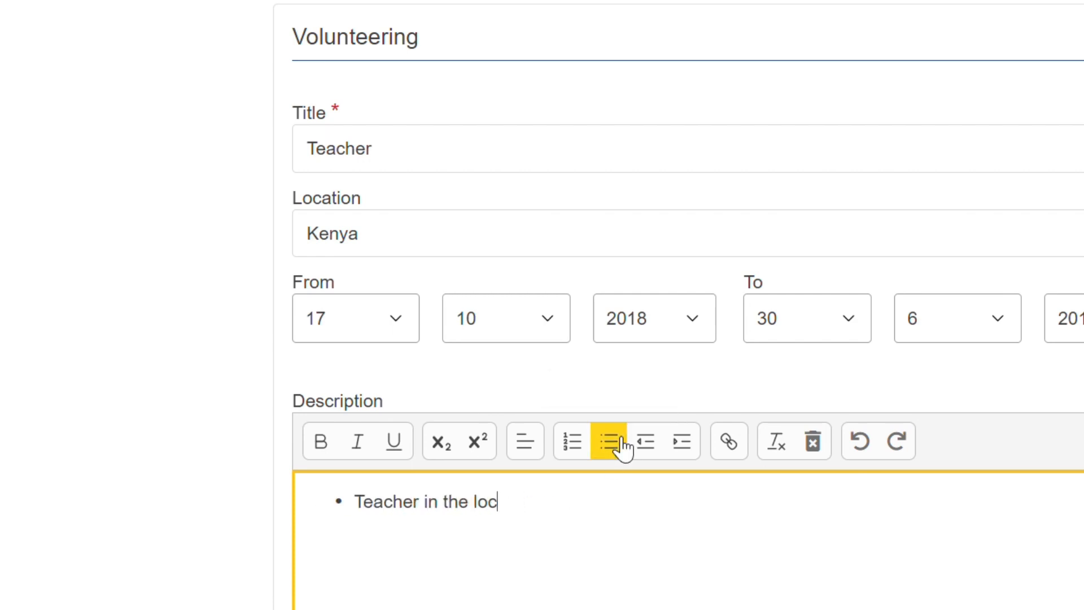
pyautogui.press('BackSpace')
pyautogui.press('BackSpace')
pyautogui.press('BackSpace')
pyautogui.write('mmunity school i')
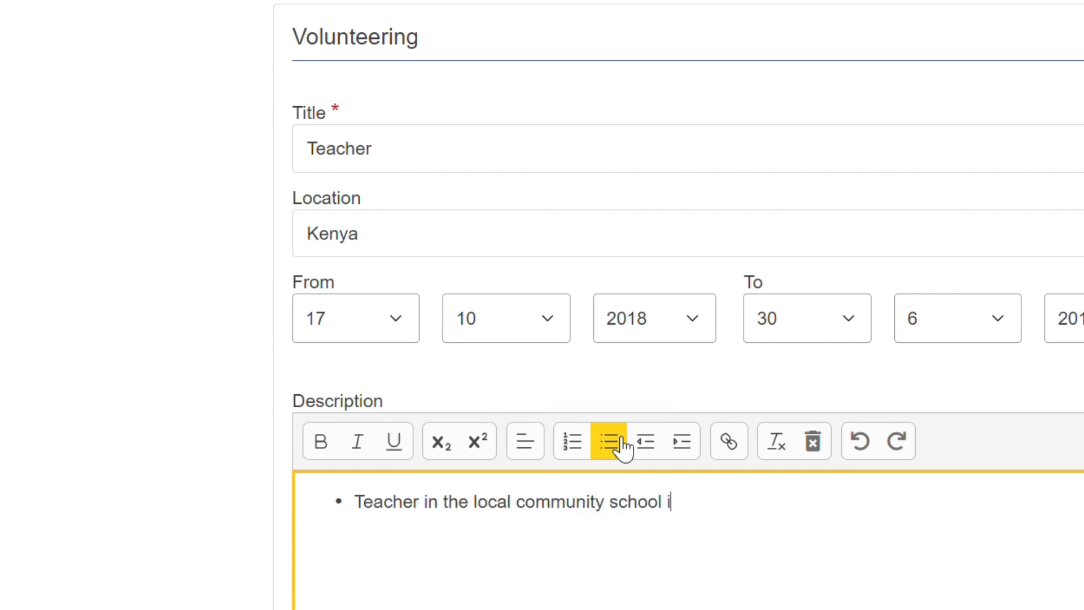
pyautogui.write('n one of th')
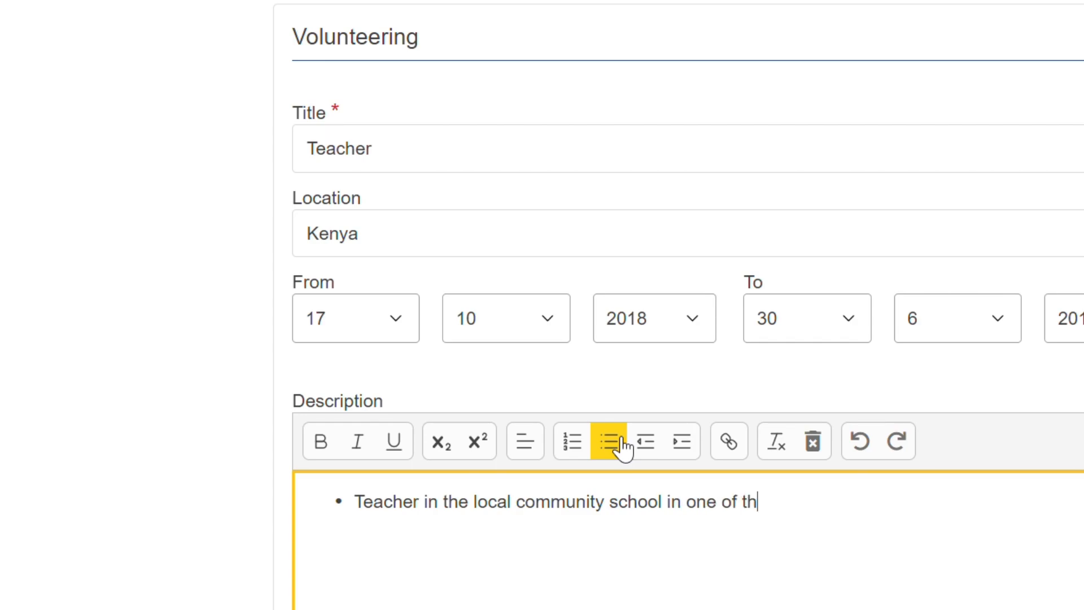
pyautogui.write('e rural areas. Organize excursion/ fun trips')
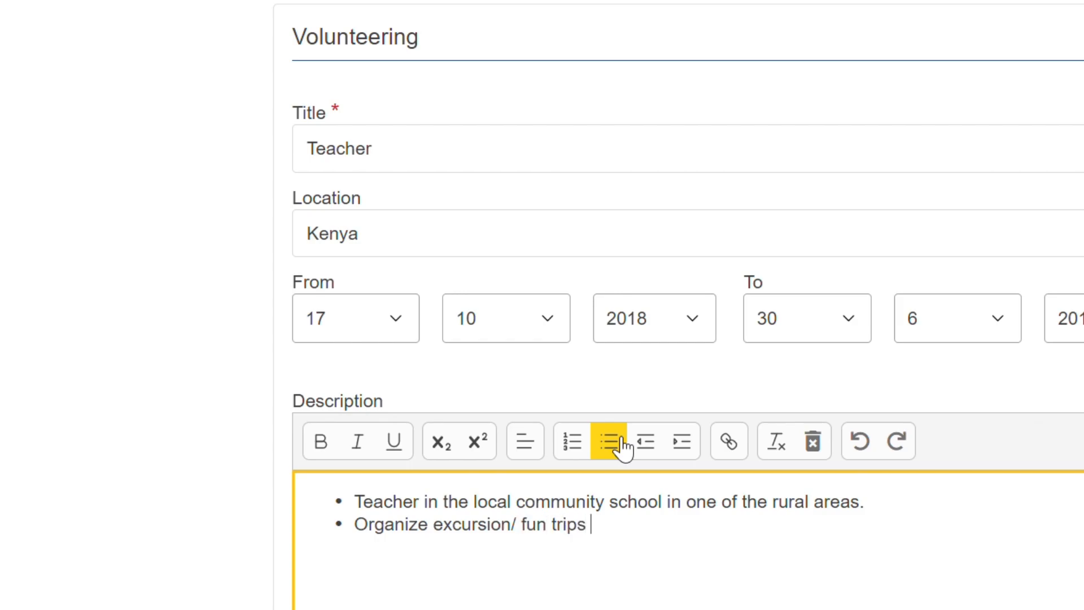
pyautogui.write('for the children in')
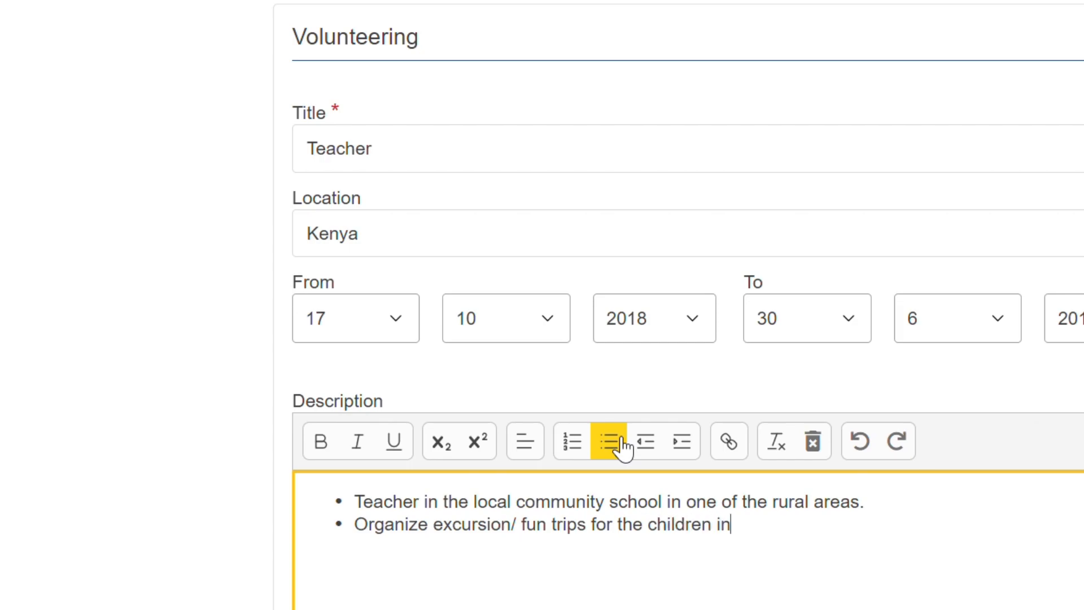
pyautogui.write('he')
pyautogui.scroll(-5, 621, 443)
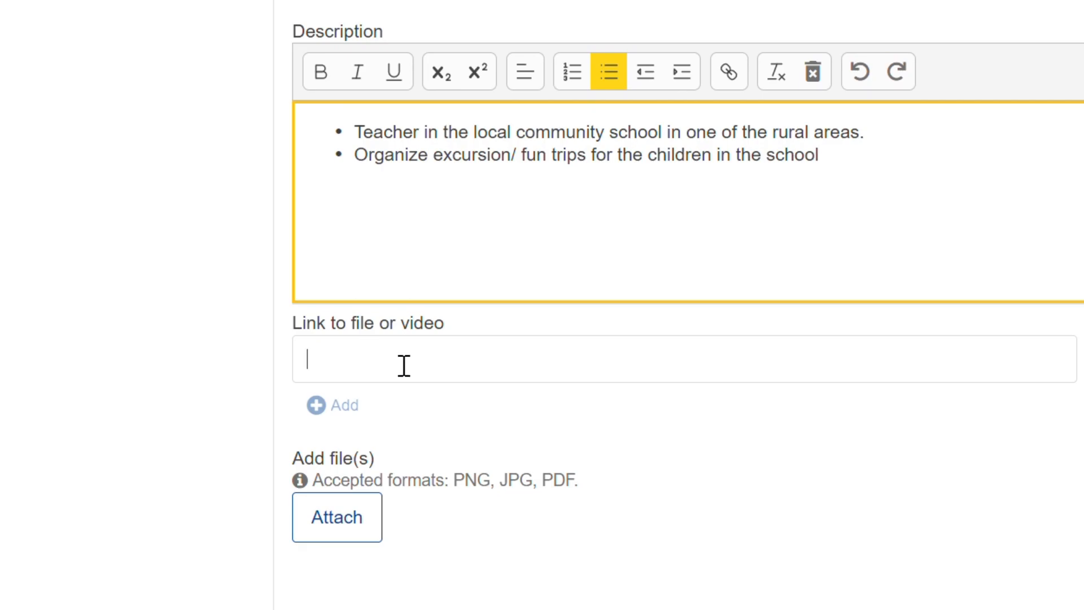
pyautogui.click(404, 365)
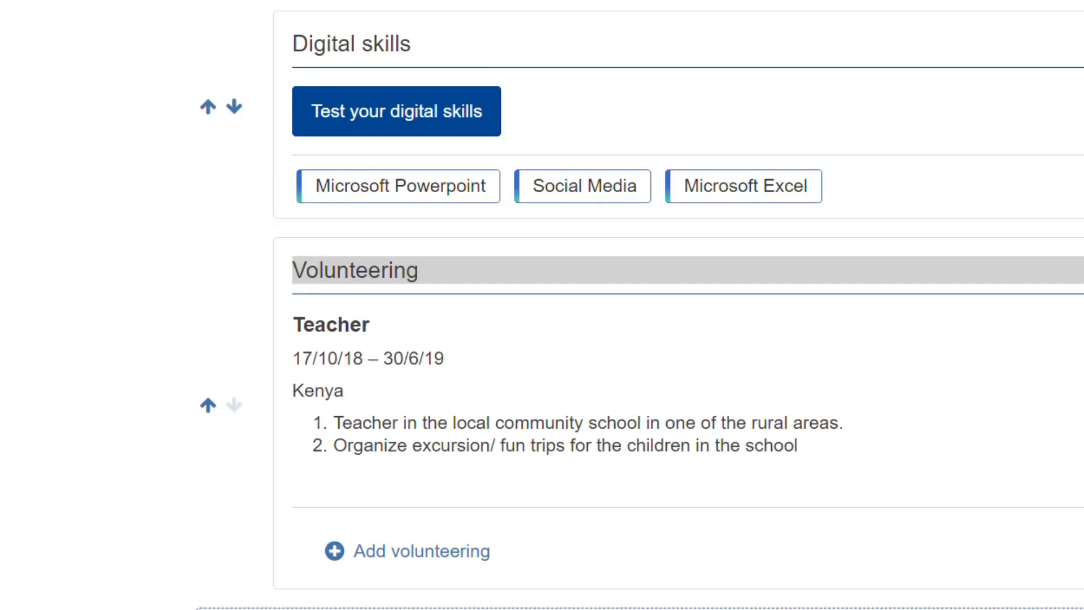
# Step: Scroll through the profile to review its sections and personal information
pyautogui.scroll(1, 678, 304)
pyautogui.scroll(-2, 642, 305)
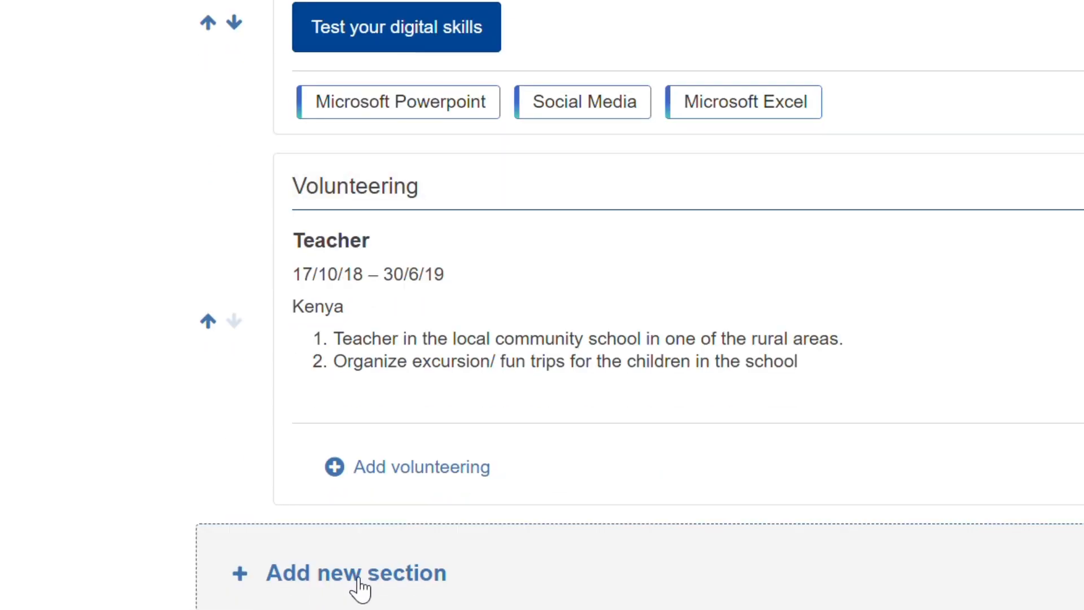
pyautogui.scroll(20, 542, 305)
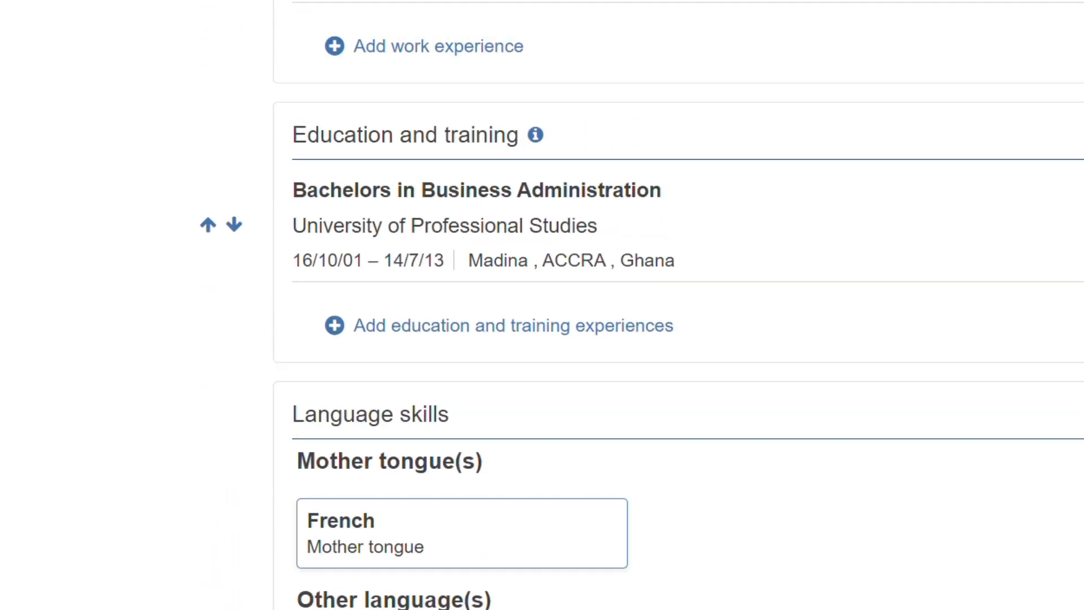
pyautogui.scroll(10, 542, 305)
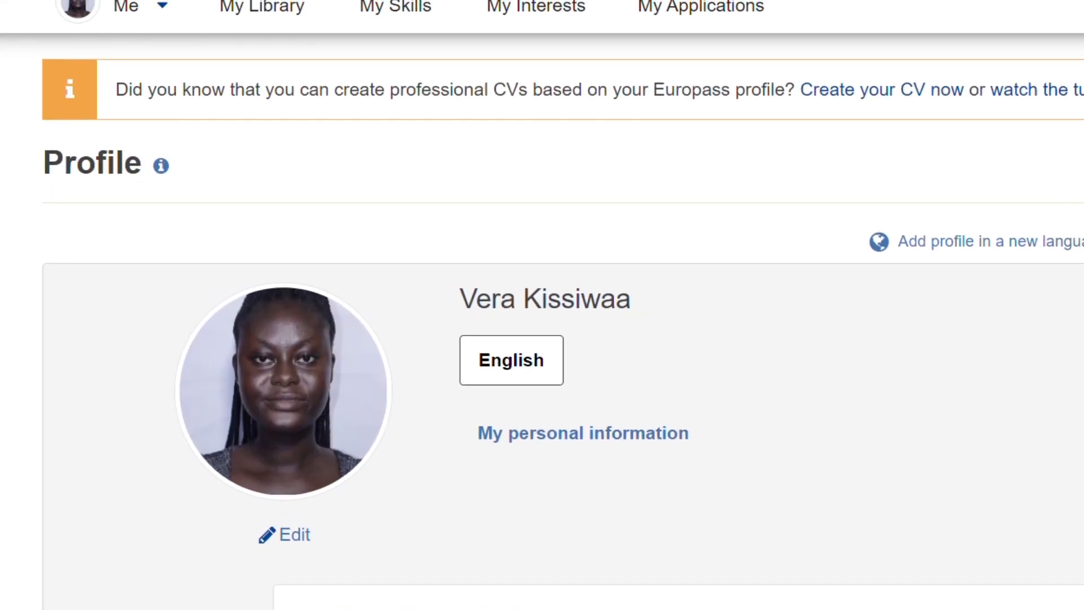
pyautogui.scroll(2, 542, 305)
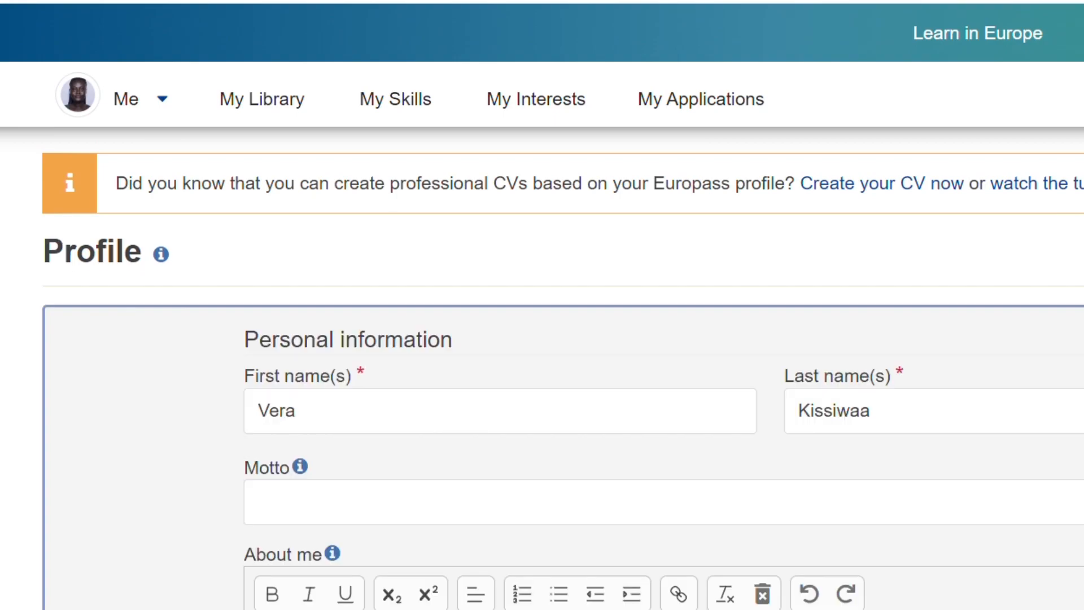
pyautogui.scroll(-3, 776, 542)
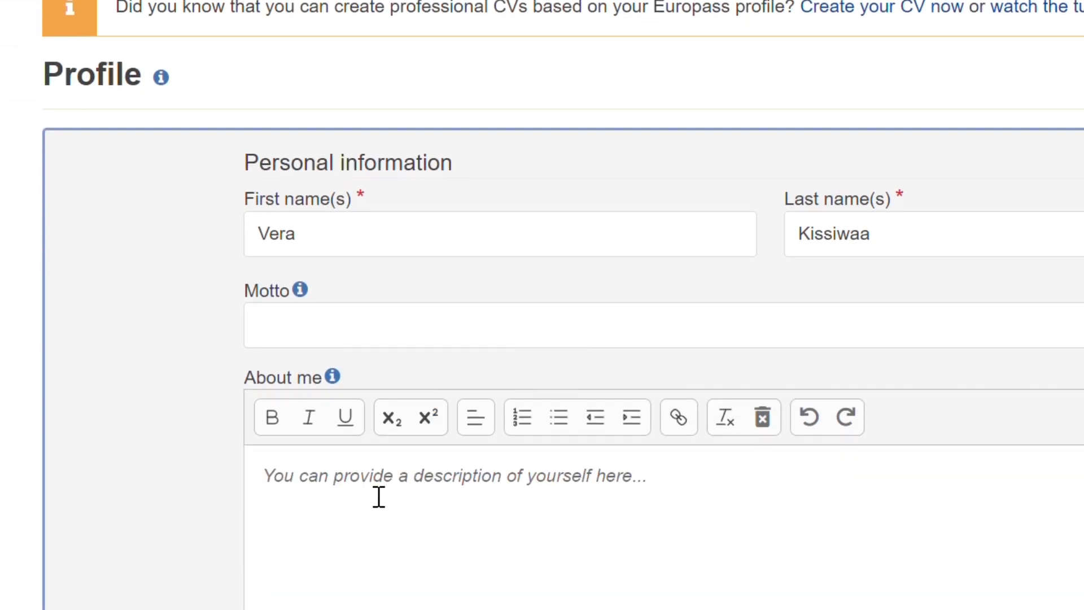
pyautogui.scroll(-4, 427, 501)
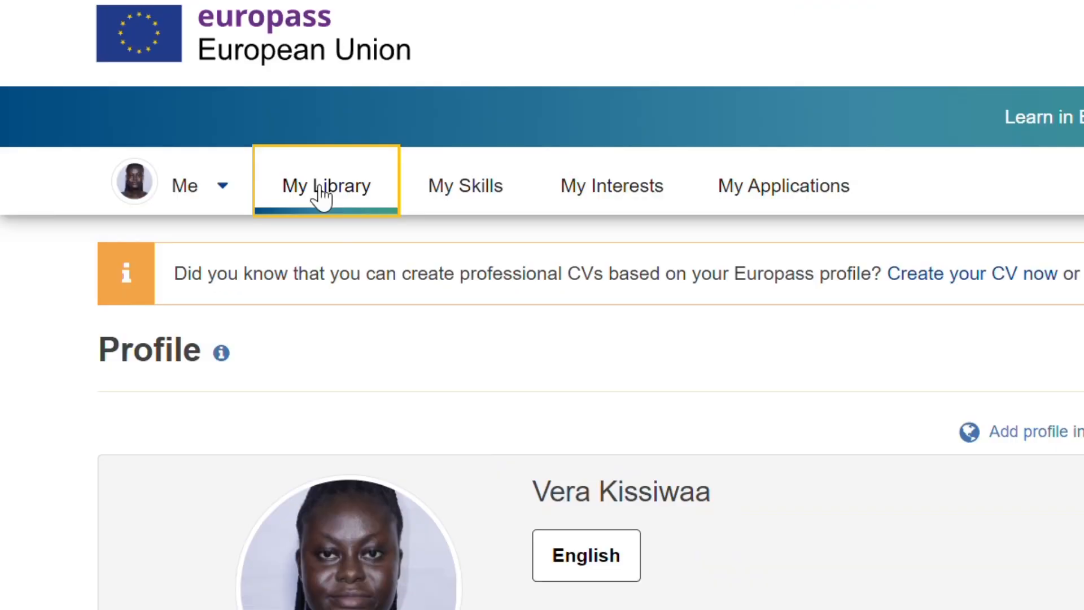
# Step: Open My Library and look through its CV, cover letter and certificate sections
pyautogui.click(322, 194)
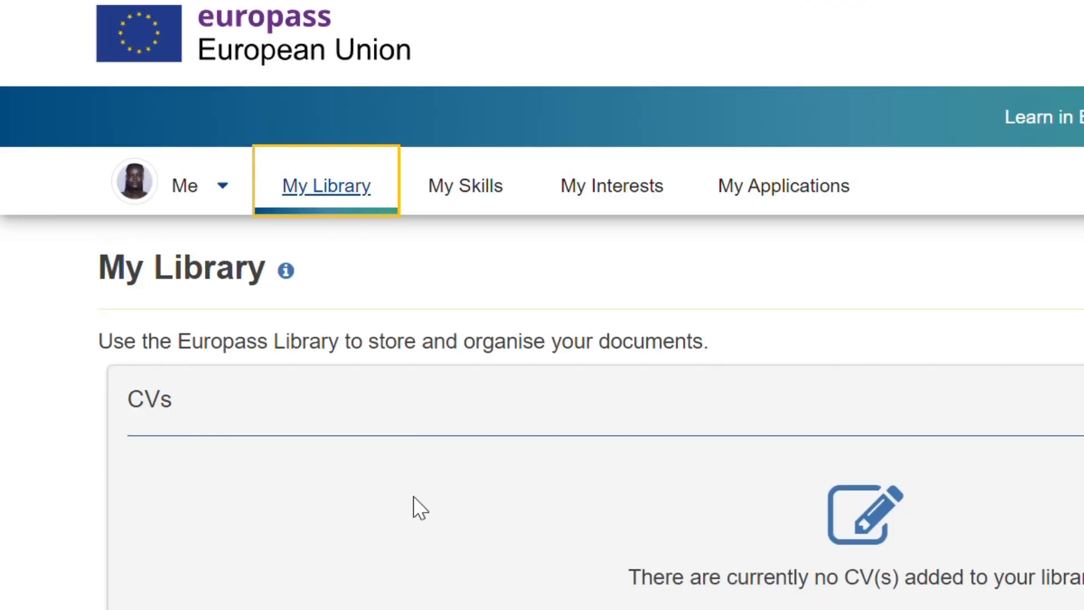
pyautogui.scroll(-3, 420, 508)
pyautogui.scroll(-7, 419, 508)
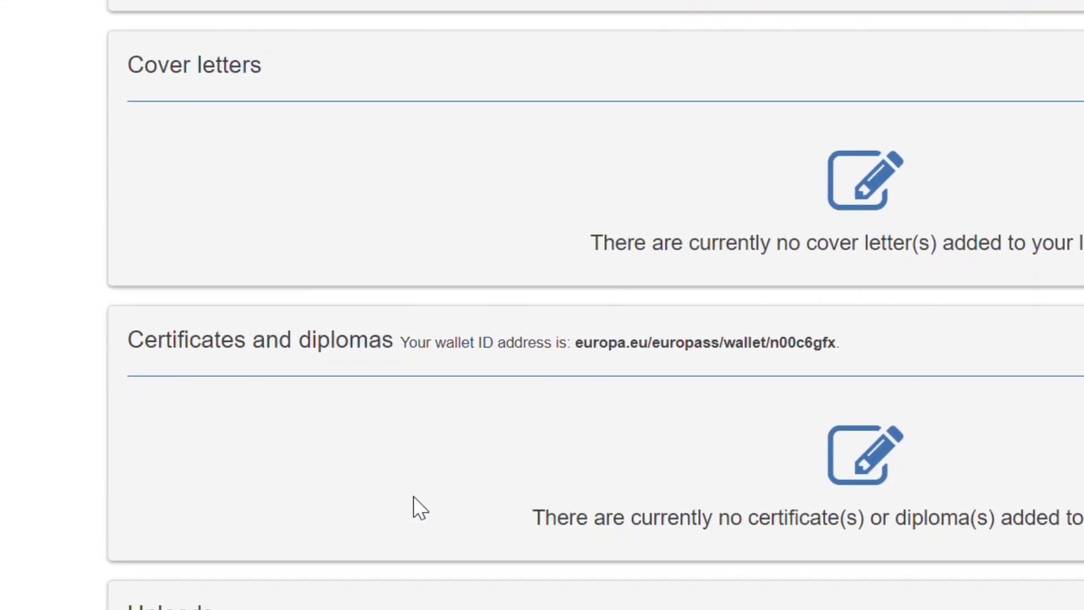
pyautogui.scroll(7, 413, 497)
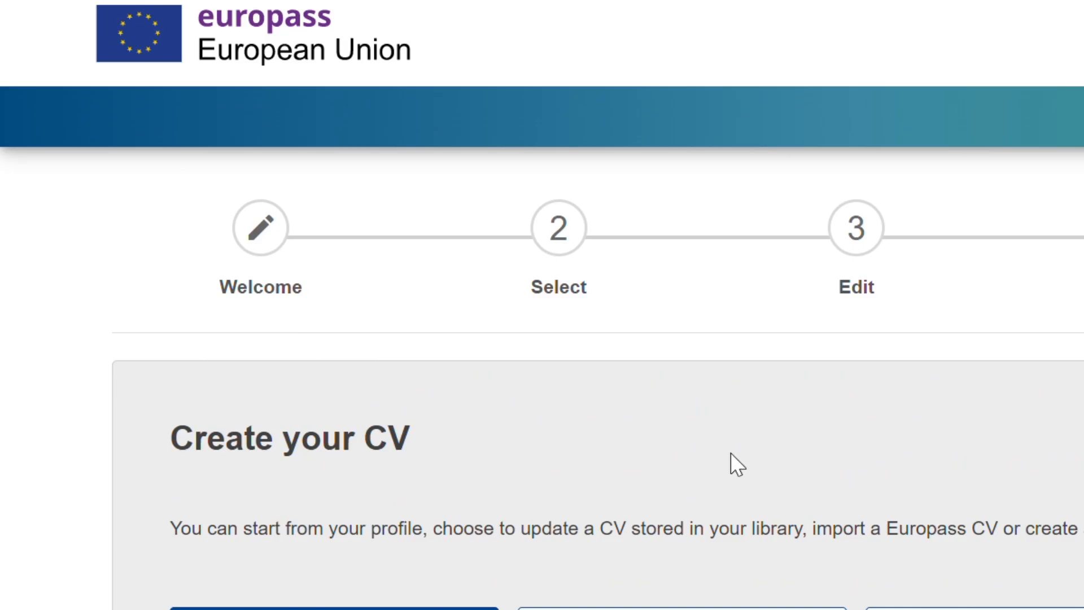
# Step: Start creating a CV from the profile
pyautogui.scroll(-3, 666, 563)
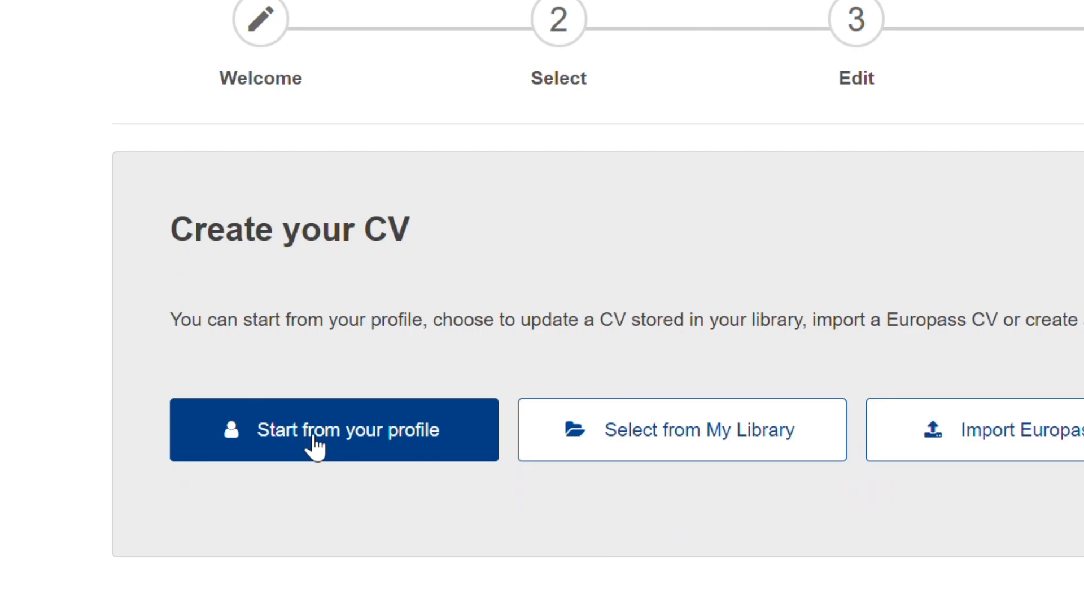
pyautogui.scroll(-1, 338, 429)
pyautogui.click(416, 411)
# Step: Review the profile items selected for inclusion in the CV
pyautogui.scroll(-4, 421, 411)
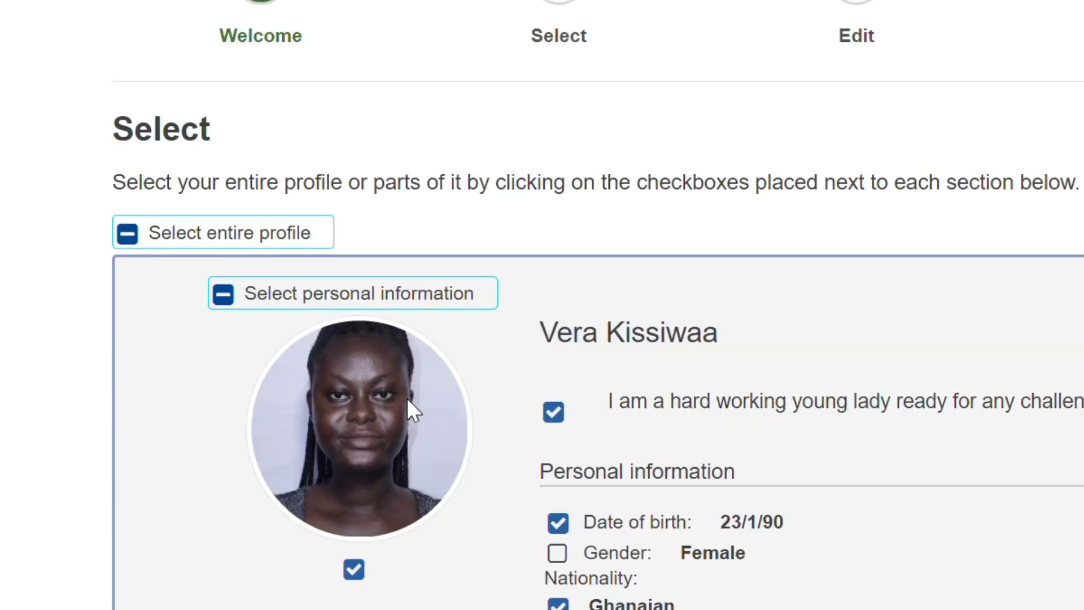
pyautogui.scroll(-5, 880, 357)
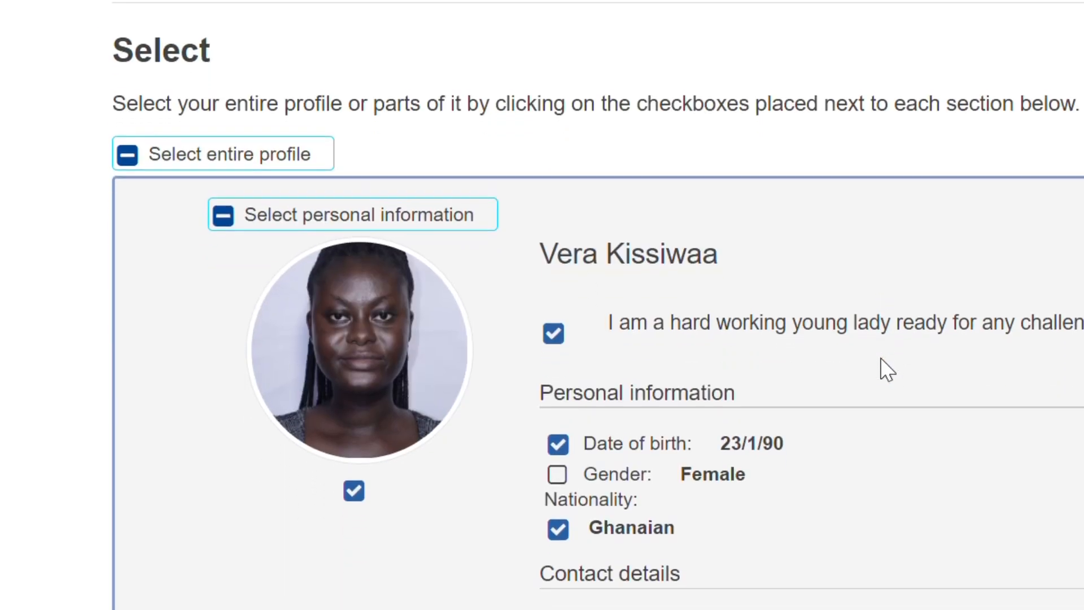
pyautogui.scroll(-10, 879, 358)
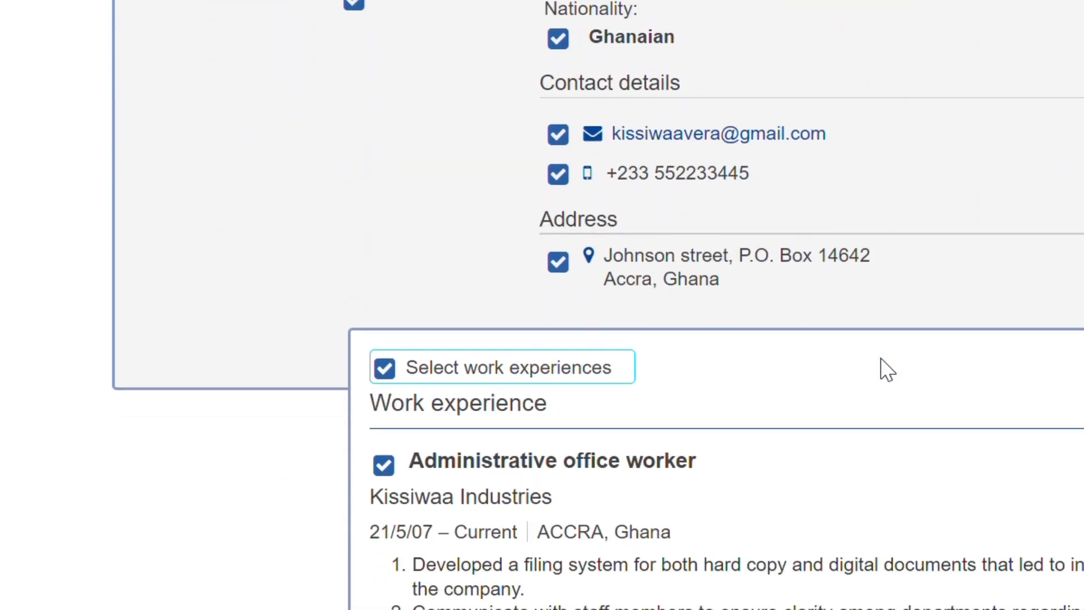
pyautogui.scroll(-20, 885, 370)
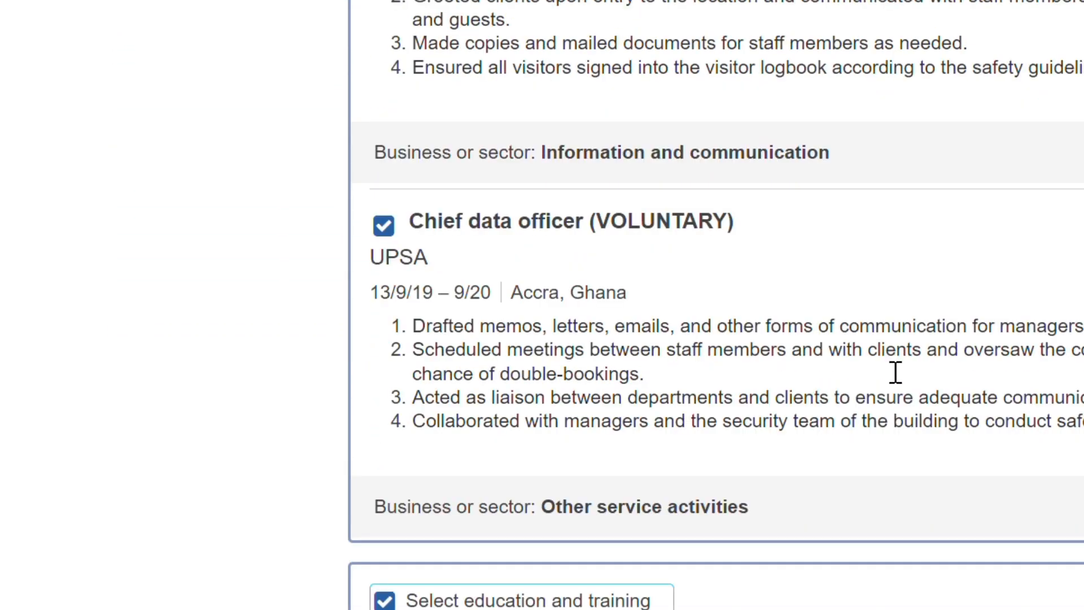
pyautogui.scroll(20, 887, 369)
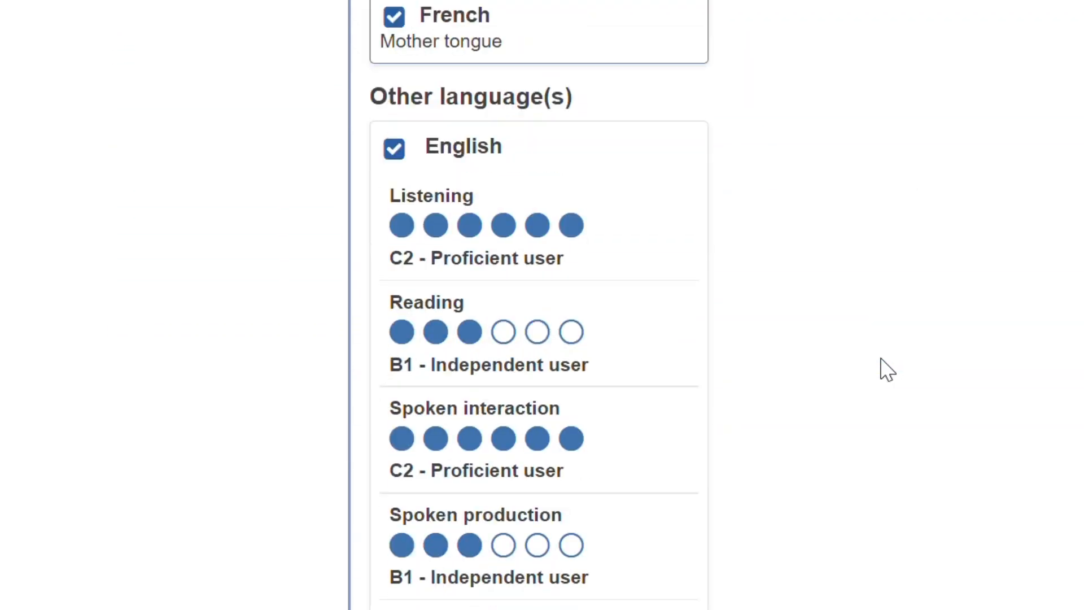
pyautogui.scroll(9, 881, 359)
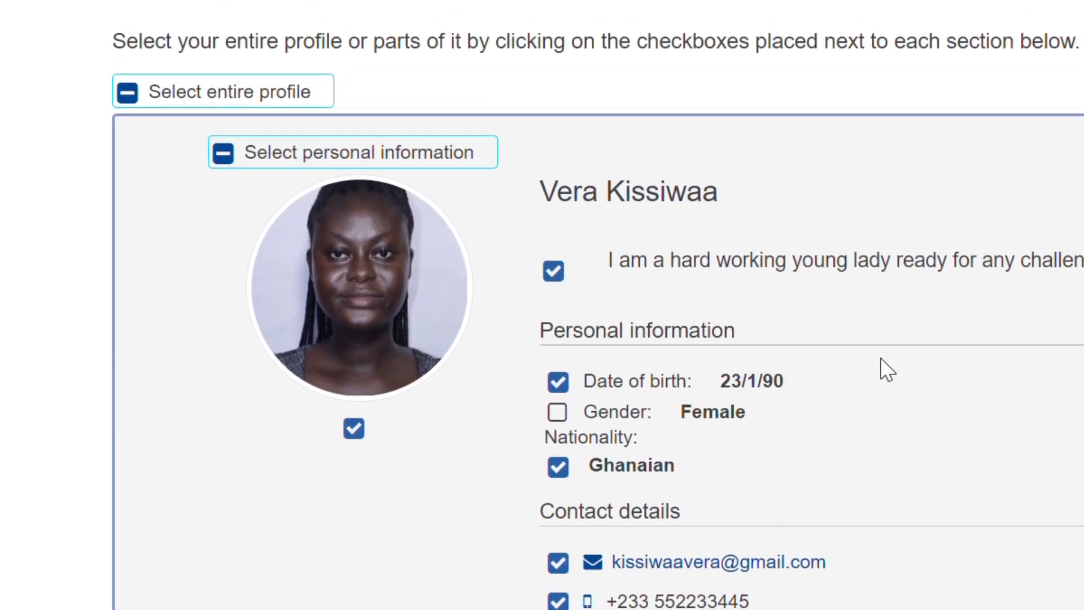
pyautogui.scroll(-1, 880, 358)
pyautogui.scroll(1, 879, 357)
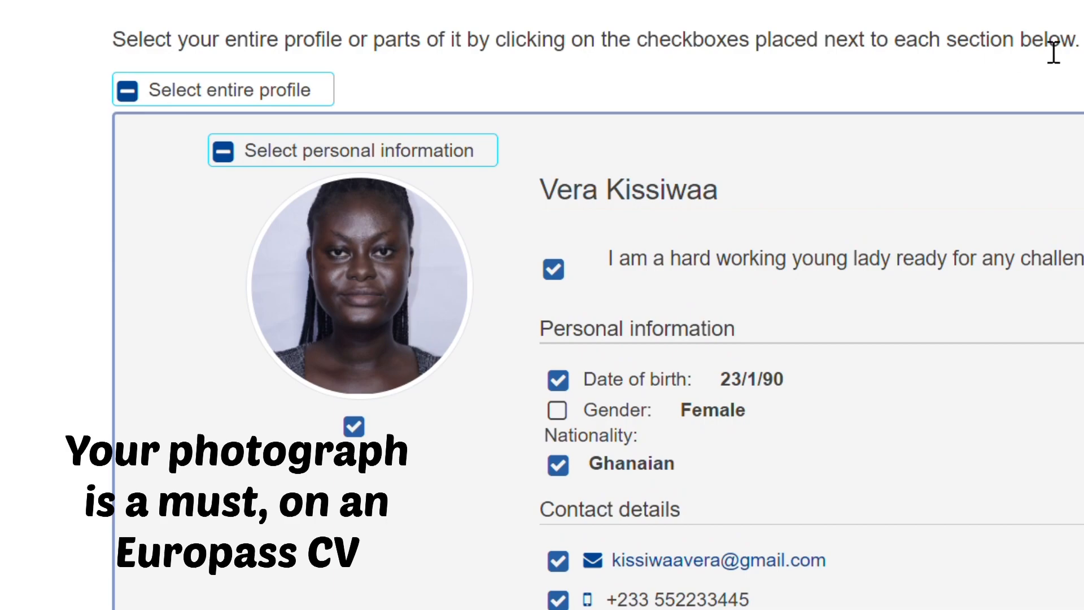
pyautogui.scroll(-3, 809, 175)
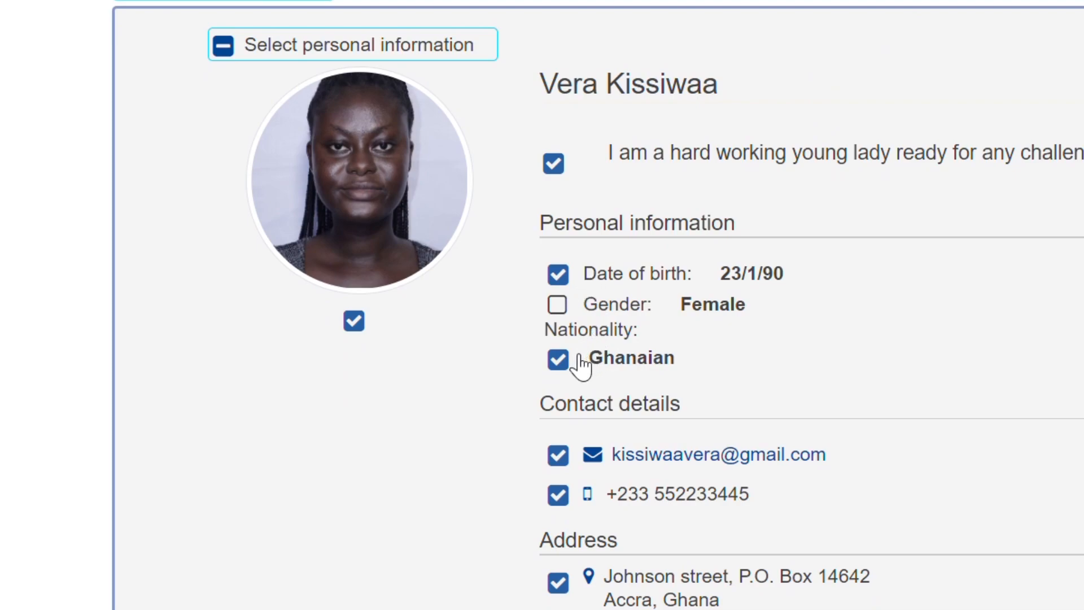
# Step: Continue past the profile selection and decline editing the information before creating the CV
pyautogui.scroll(-3, 616, 390)
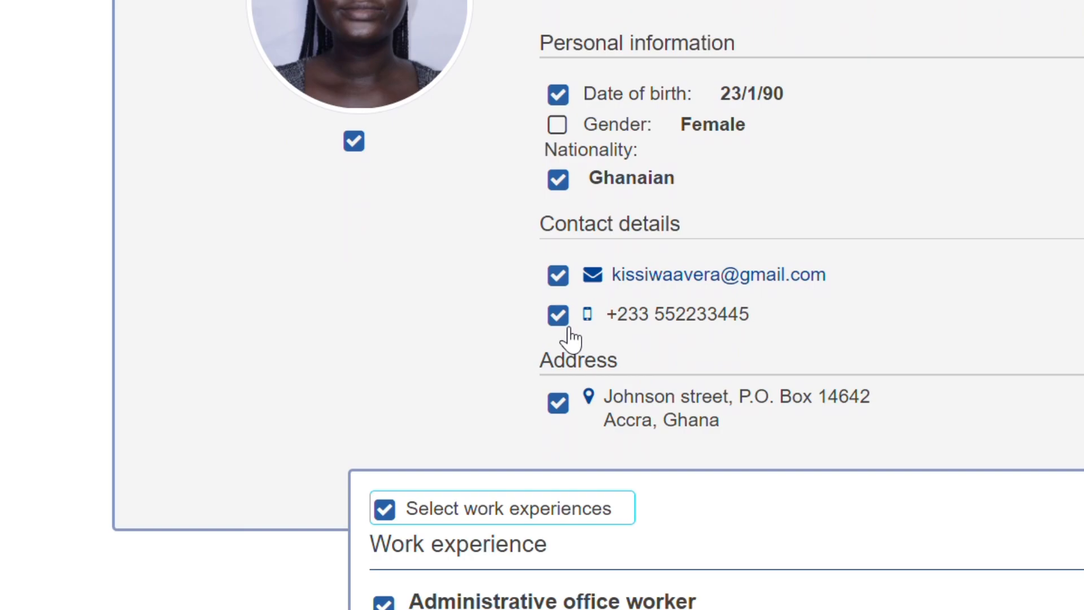
pyautogui.scroll(-15, 601, 375)
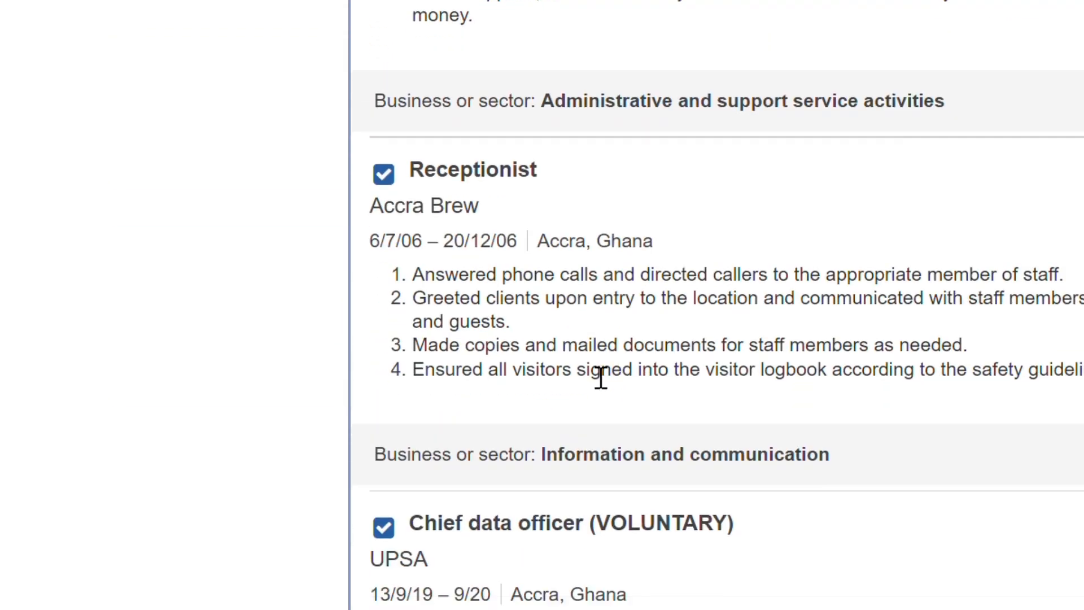
pyautogui.scroll(-10, 601, 376)
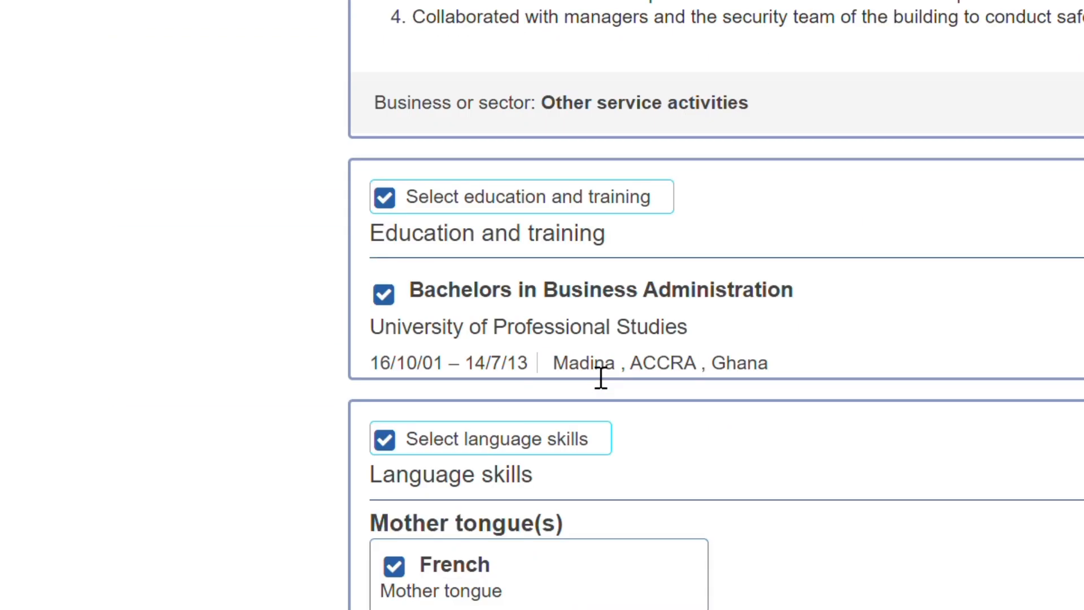
pyautogui.scroll(-2, 248, 293)
pyautogui.scroll(20, 248, 293)
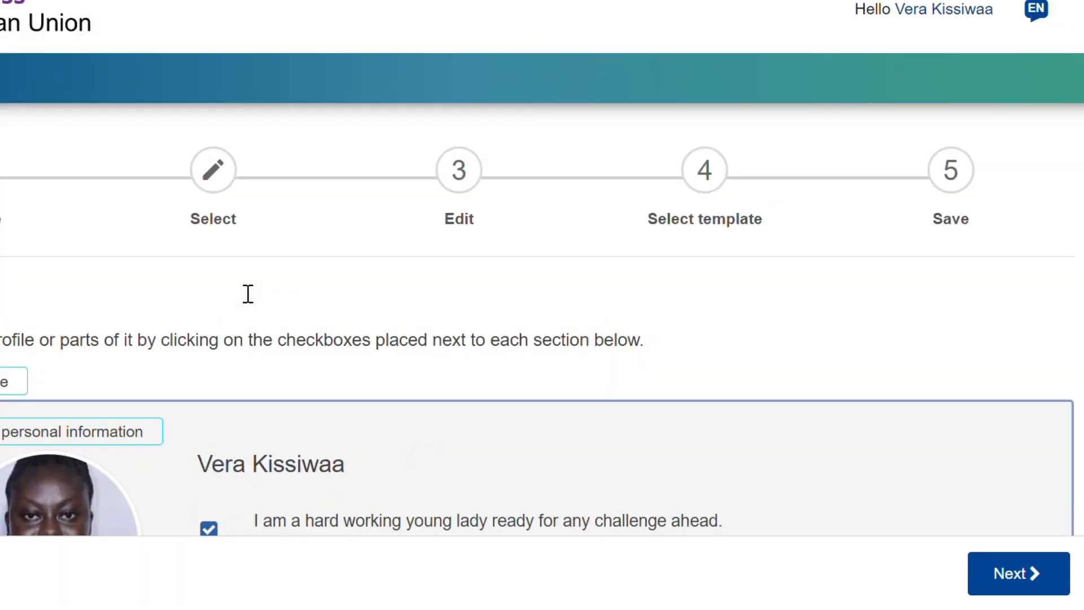
pyautogui.click(1029, 581)
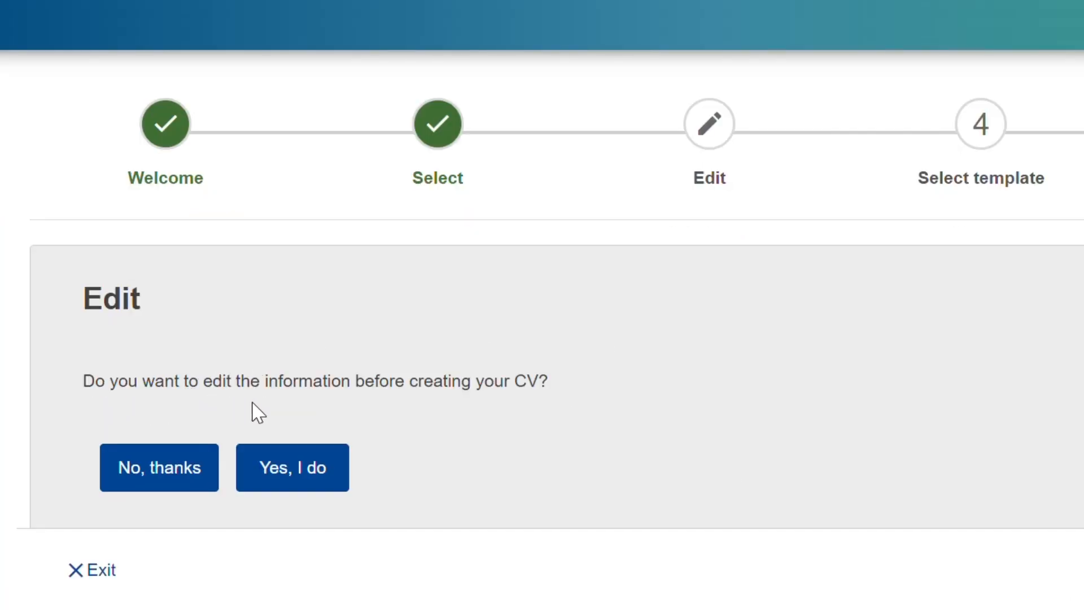
pyautogui.click(159, 468)
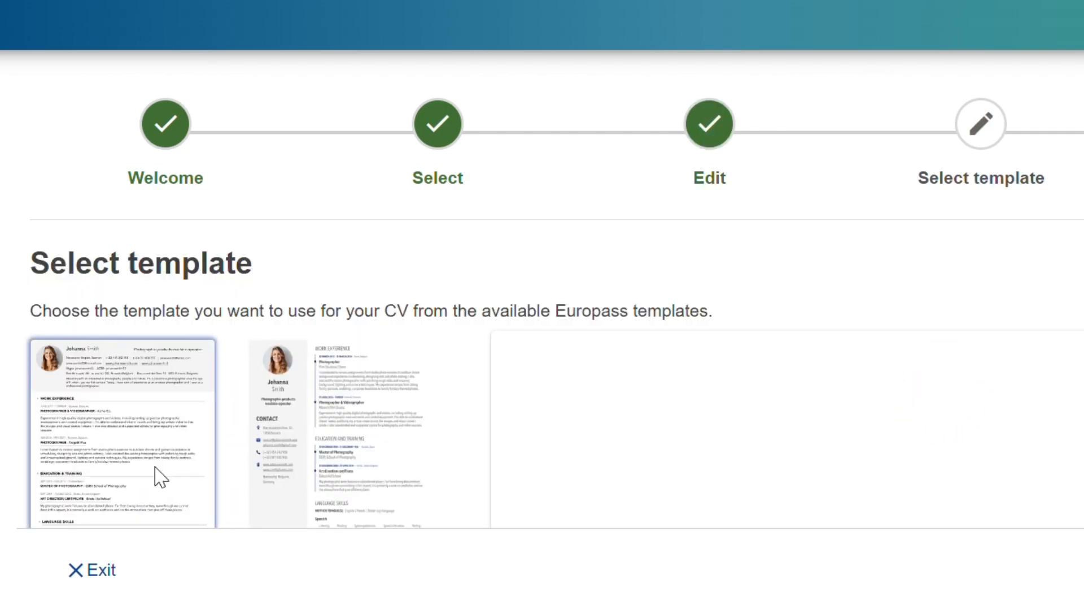
# Step: Try the Small text size for the CV and switch back to Medium
pyautogui.scroll(-8, 159, 477)
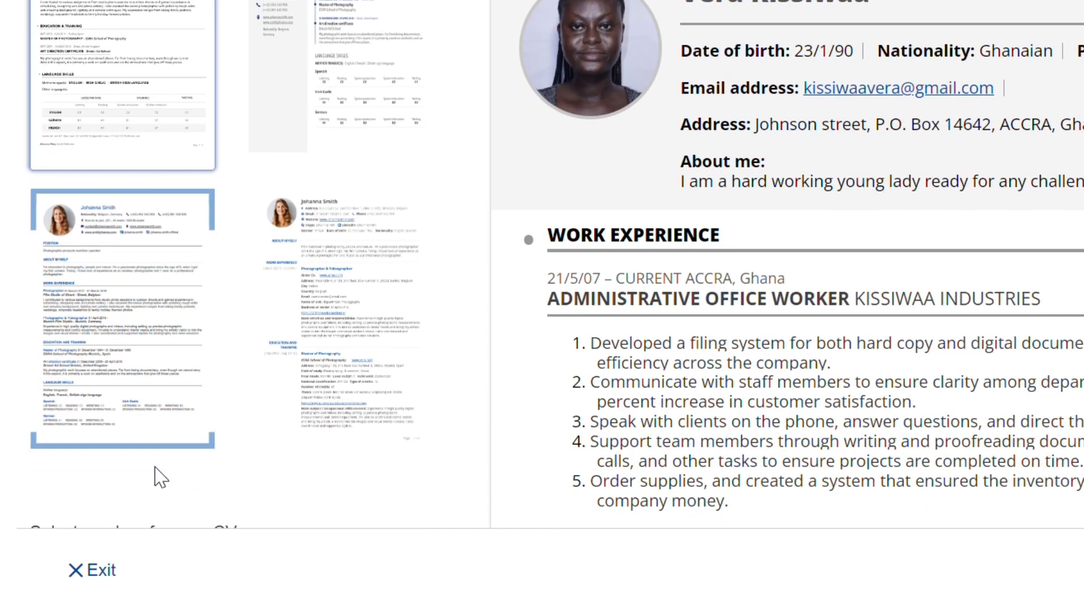
pyautogui.scroll(-6, 159, 477)
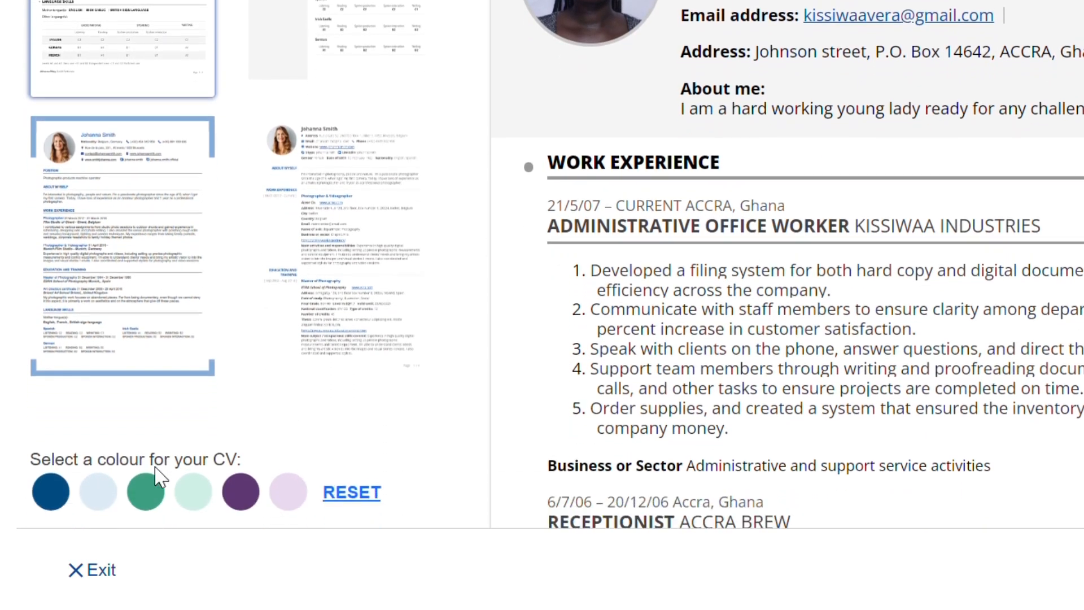
pyautogui.scroll(5, 157, 557)
pyautogui.scroll(-3, 165, 480)
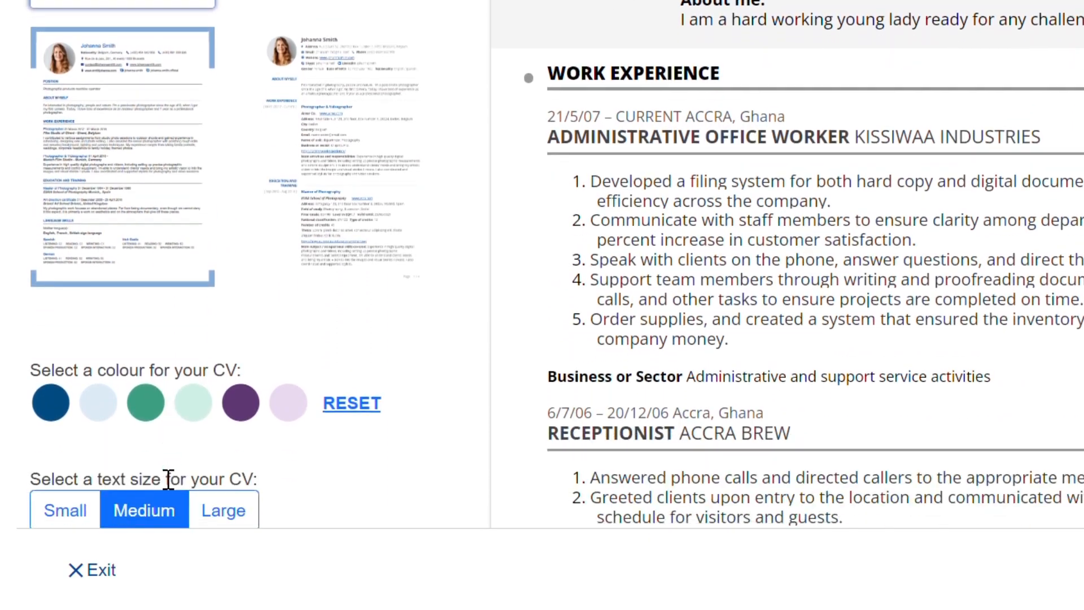
pyautogui.click(79, 468)
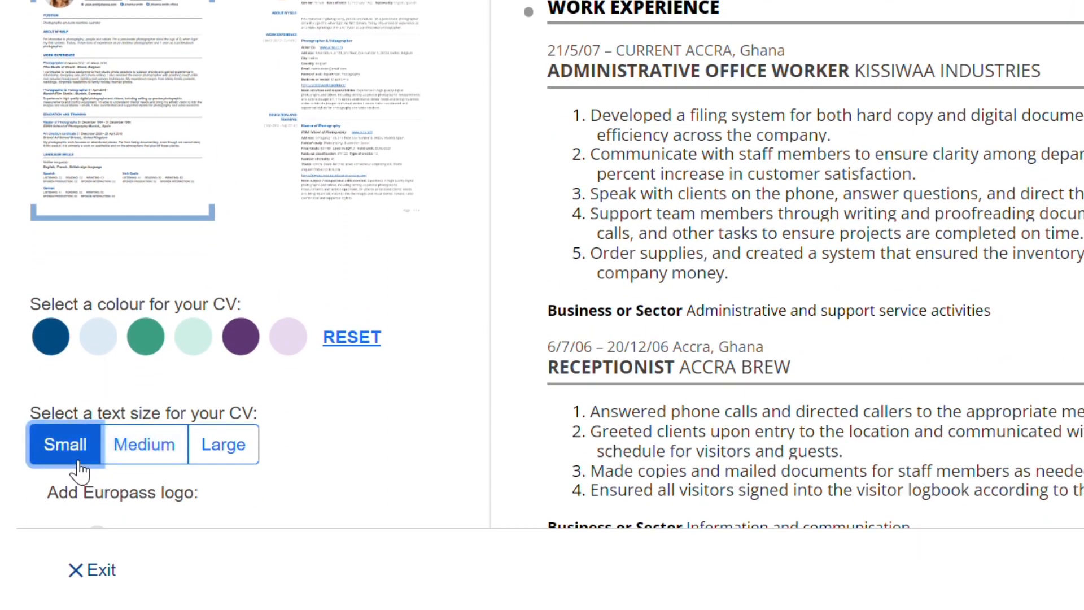
pyautogui.scroll(-3, 80, 469)
pyautogui.scroll(4, 74, 463)
pyautogui.scroll(3, 79, 470)
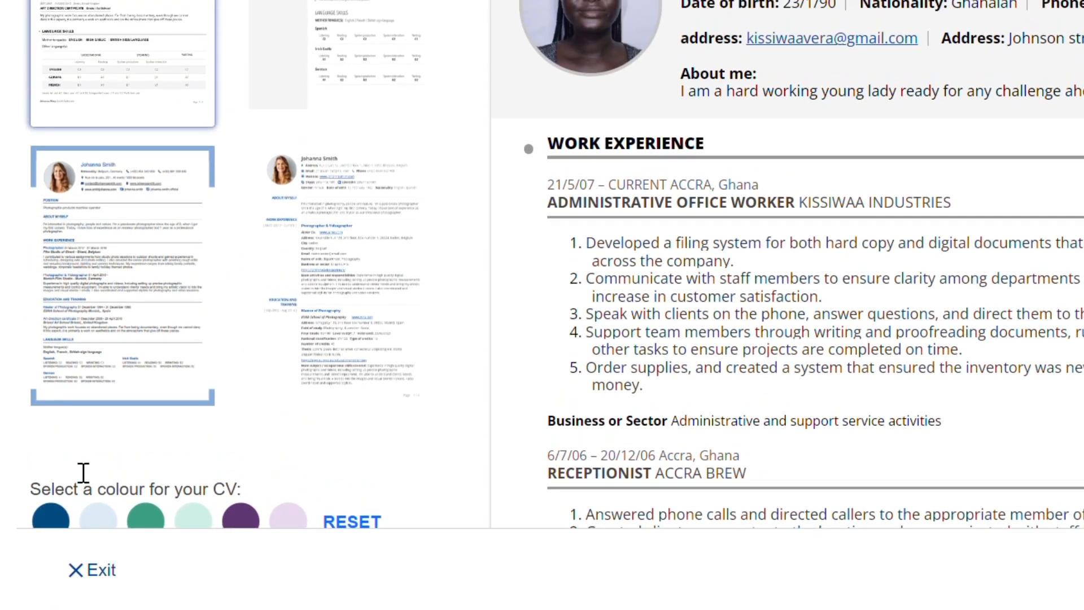
pyautogui.scroll(-3, 79, 474)
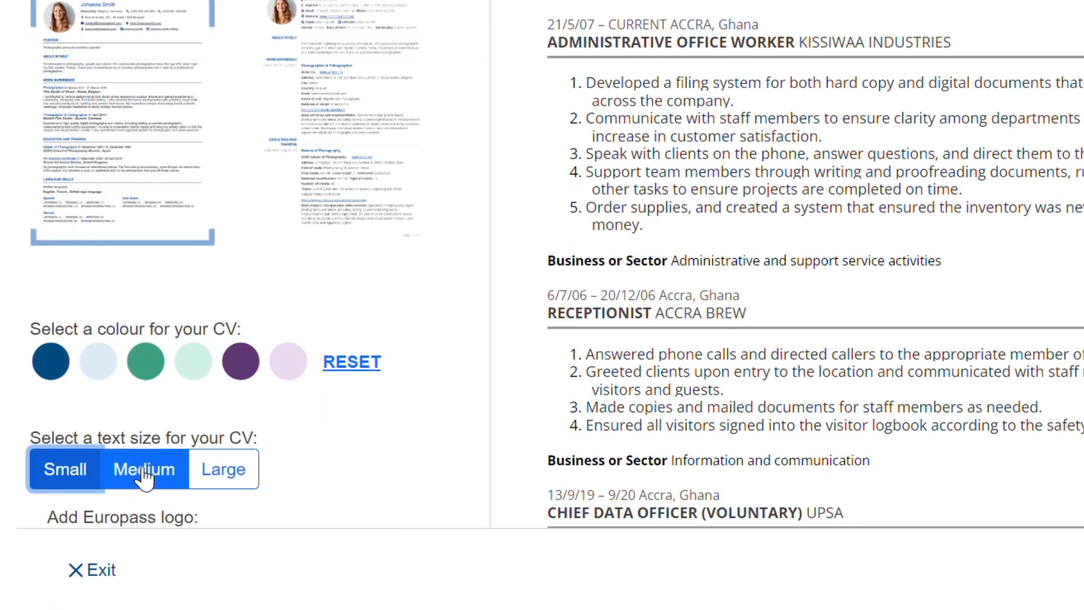
pyautogui.click(145, 477)
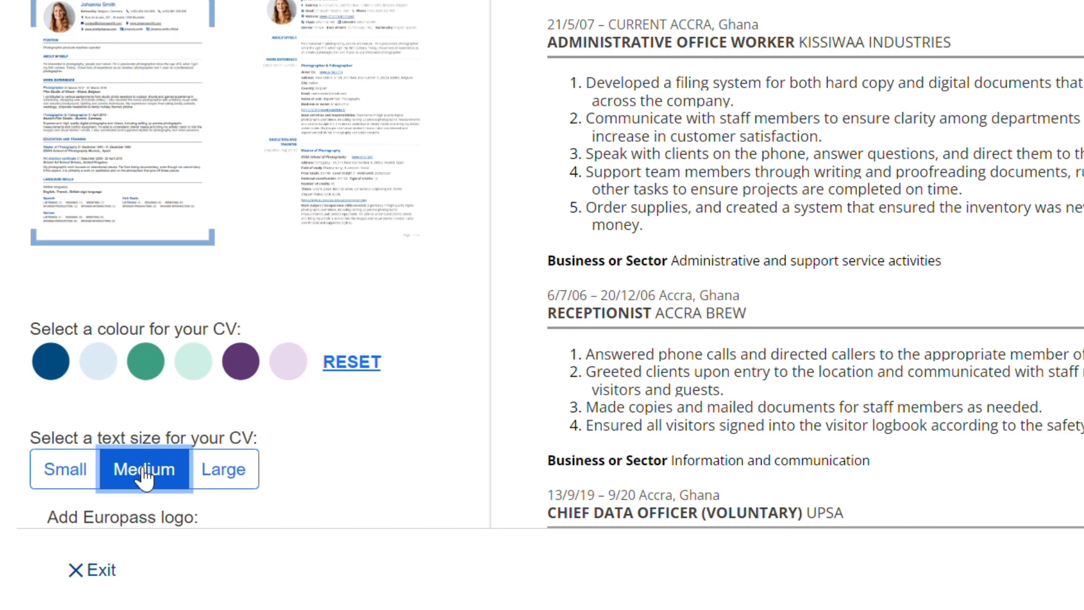
# Step: Set the CV text size to Large
pyautogui.scroll(3, 145, 477)
pyautogui.scroll(-2, 145, 477)
pyautogui.click(233, 505)
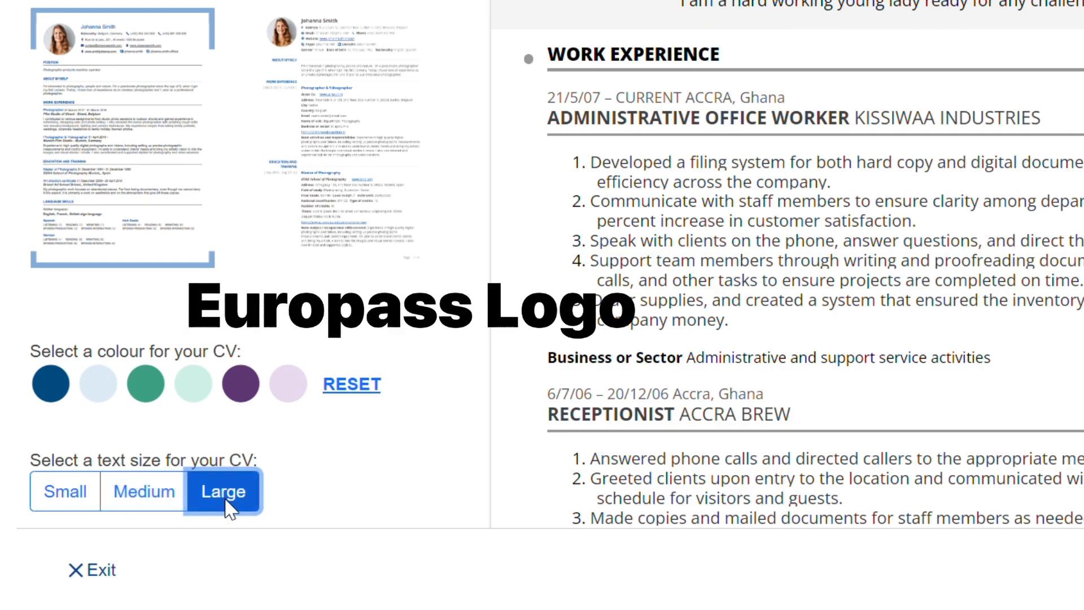
# Step: Try the two-column sidebar template and another alternative CV template
pyautogui.scroll(5, 234, 511)
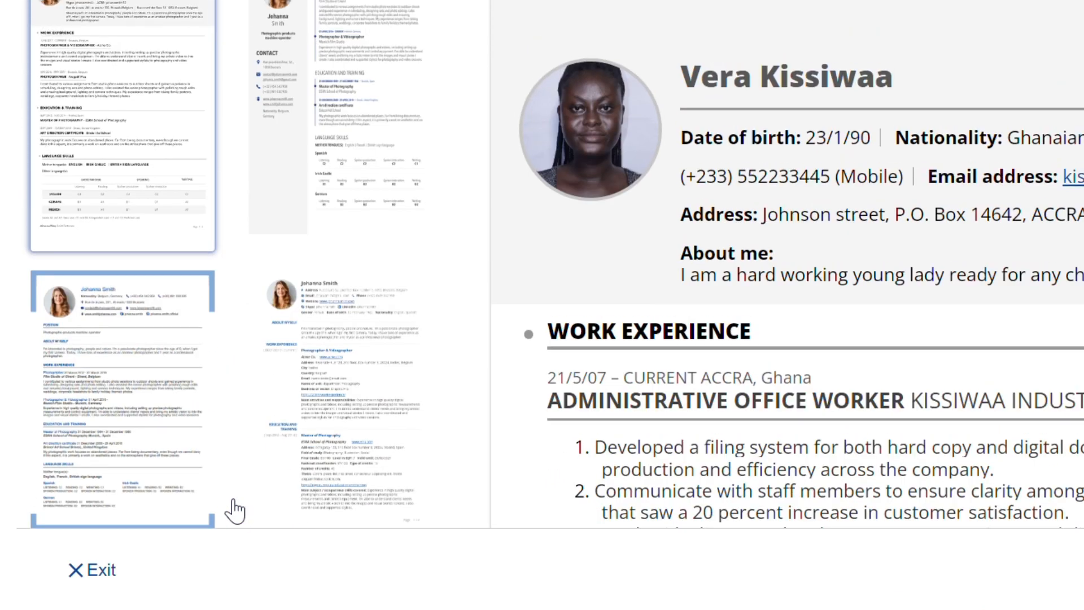
pyautogui.scroll(-5, 228, 509)
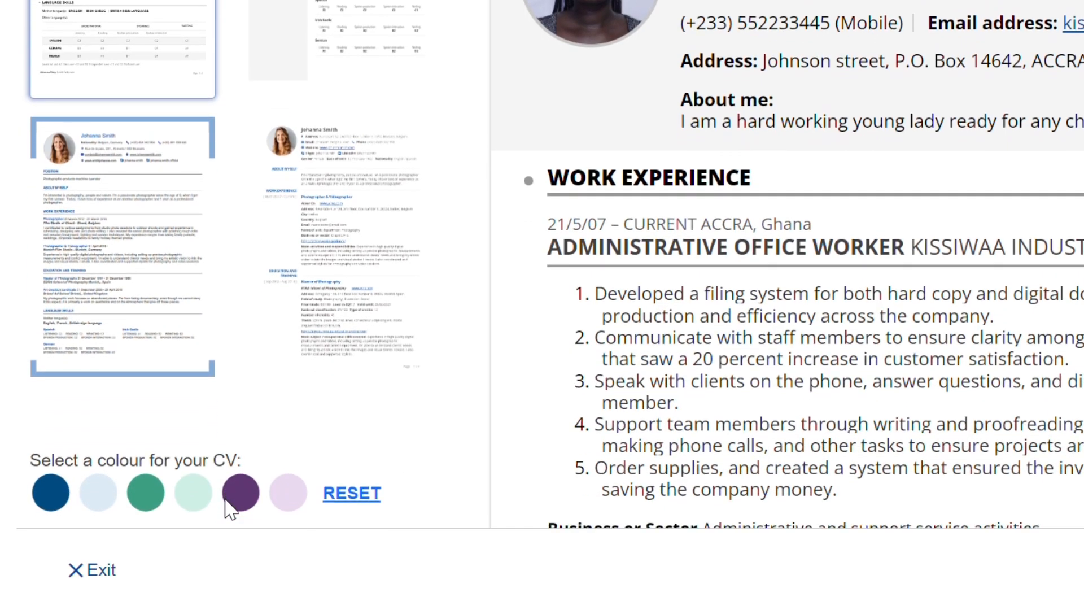
pyautogui.scroll(-3, 232, 508)
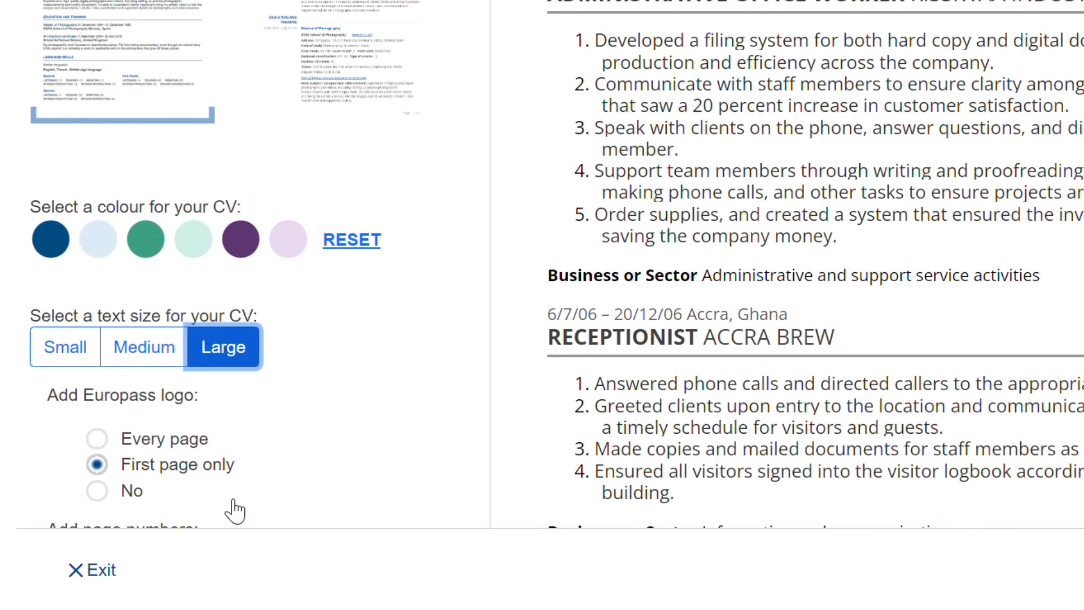
pyautogui.scroll(-3, 229, 510)
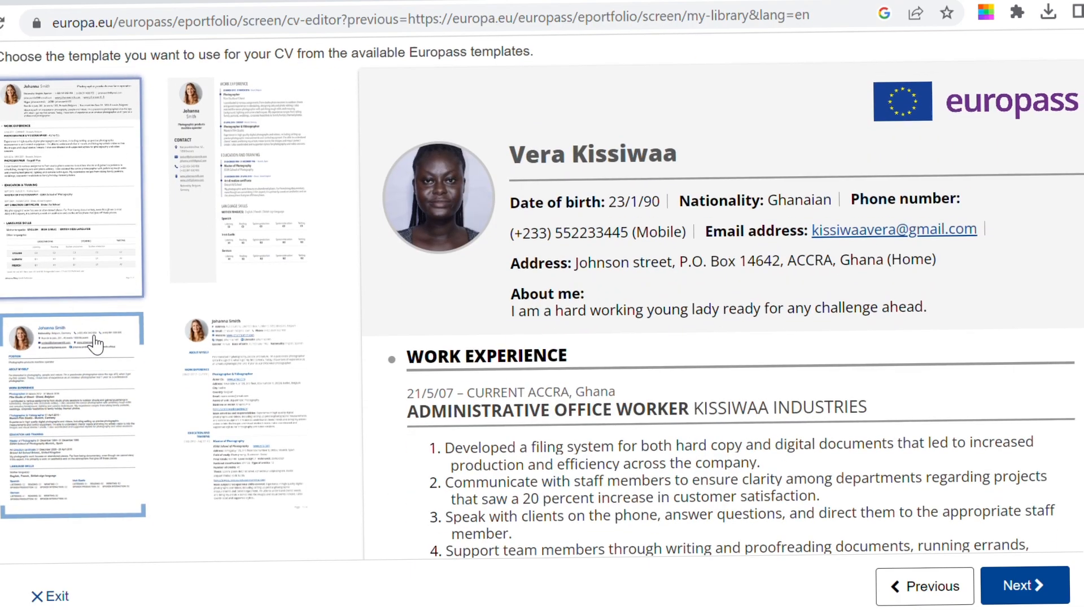
pyautogui.click(242, 238)
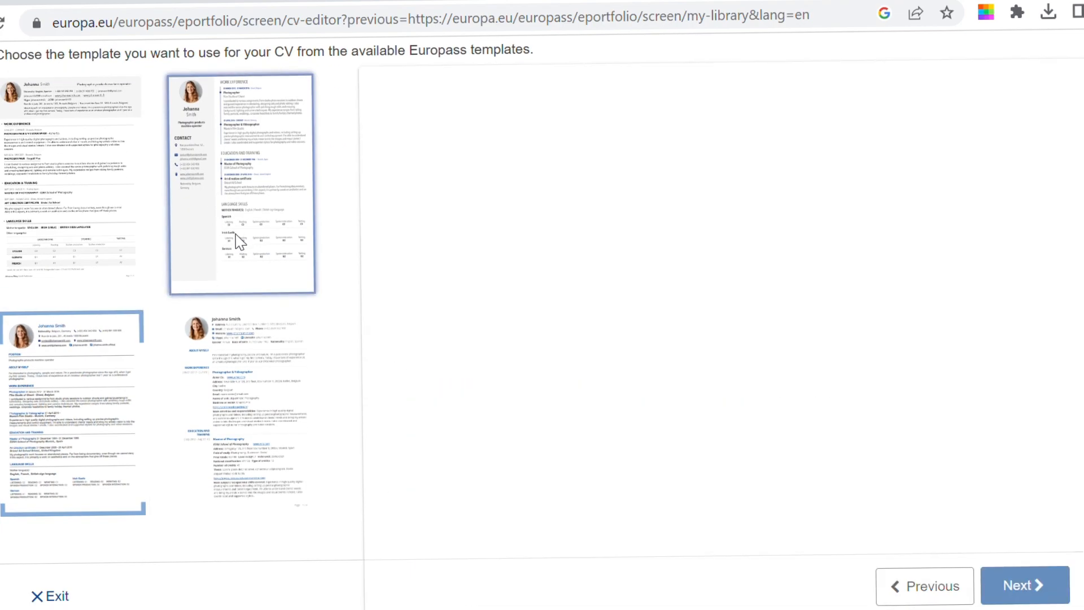
pyautogui.scroll(-3, 242, 239)
pyautogui.scroll(-1, 109, 245)
pyautogui.click(278, 153)
# Step: Select the CV template with the blue header band and photo beside the name
pyautogui.scroll(2, 278, 153)
pyautogui.scroll(2, 904, 193)
pyautogui.scroll(-6, 905, 192)
pyautogui.scroll(5, 905, 192)
pyautogui.click(35, 402)
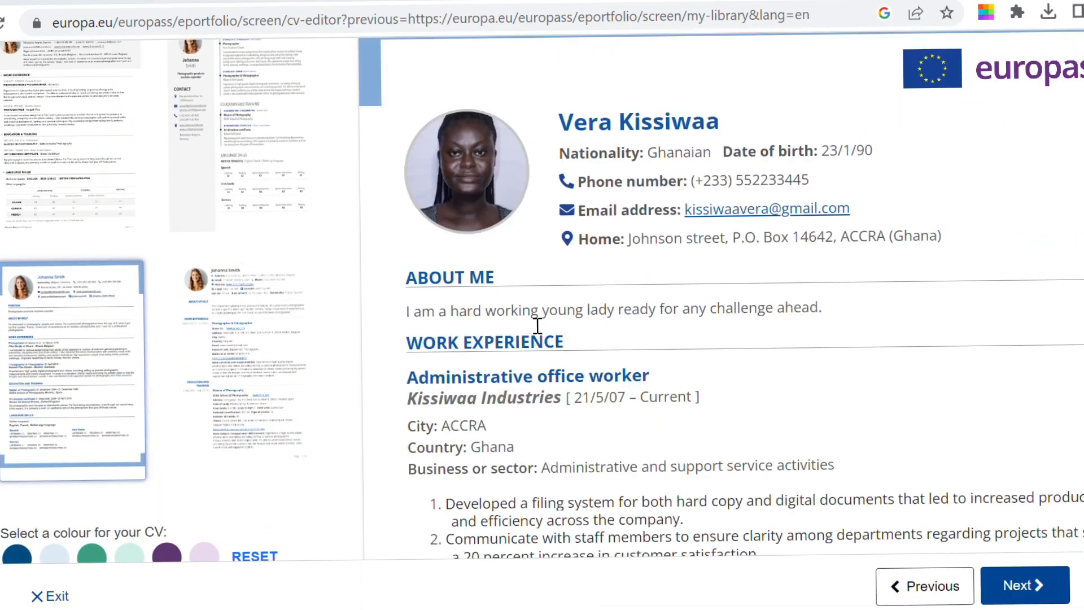
# Step: Set the Europass logo to appear on every page
pyautogui.scroll(1, 537, 326)
pyautogui.scroll(-5, 537, 326)
pyautogui.scroll(5, 537, 326)
pyautogui.scroll(2, 920, 223)
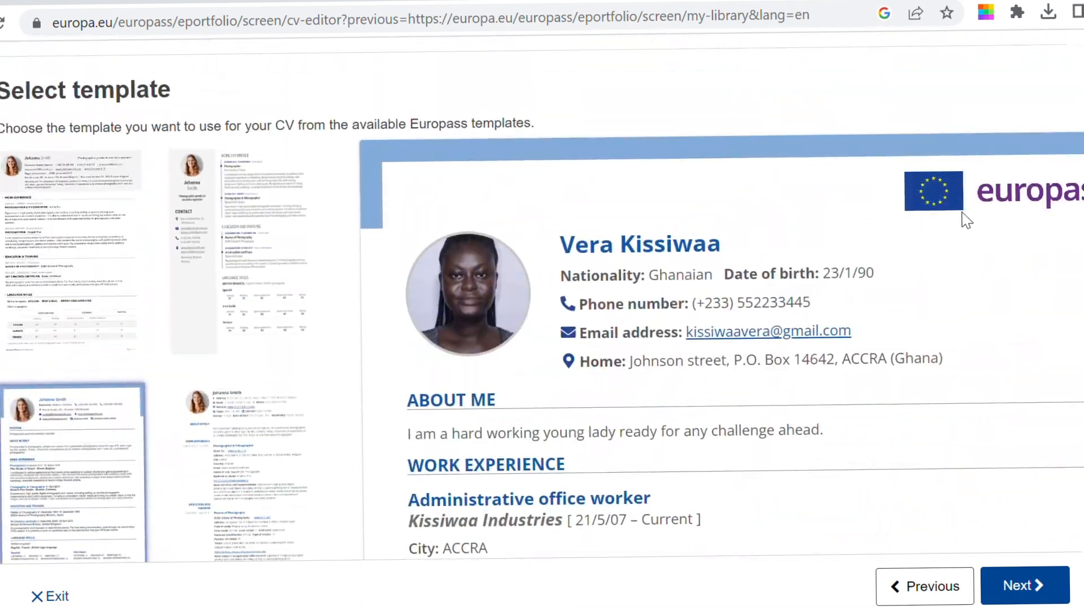
pyautogui.scroll(-6, 454, 471)
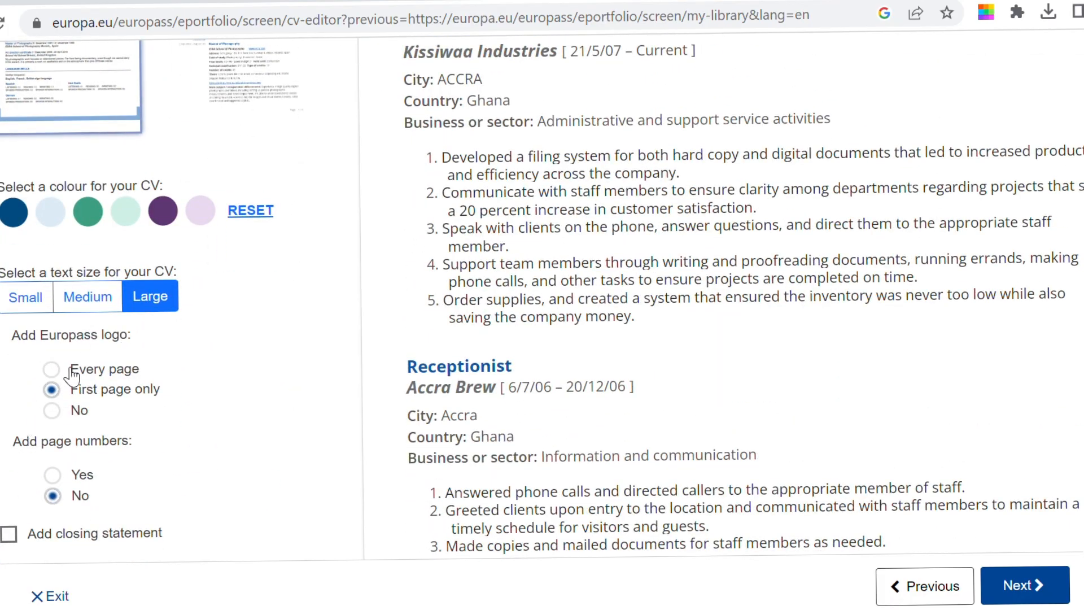
pyautogui.click(72, 374)
# Step: Set the Europass logo option to No
pyautogui.scroll(9, 551, 453)
pyautogui.scroll(-10, 660, 534)
pyautogui.scroll(5, 661, 535)
pyautogui.scroll(-12, 664, 536)
pyautogui.scroll(15, 663, 536)
pyautogui.scroll(-4, 661, 535)
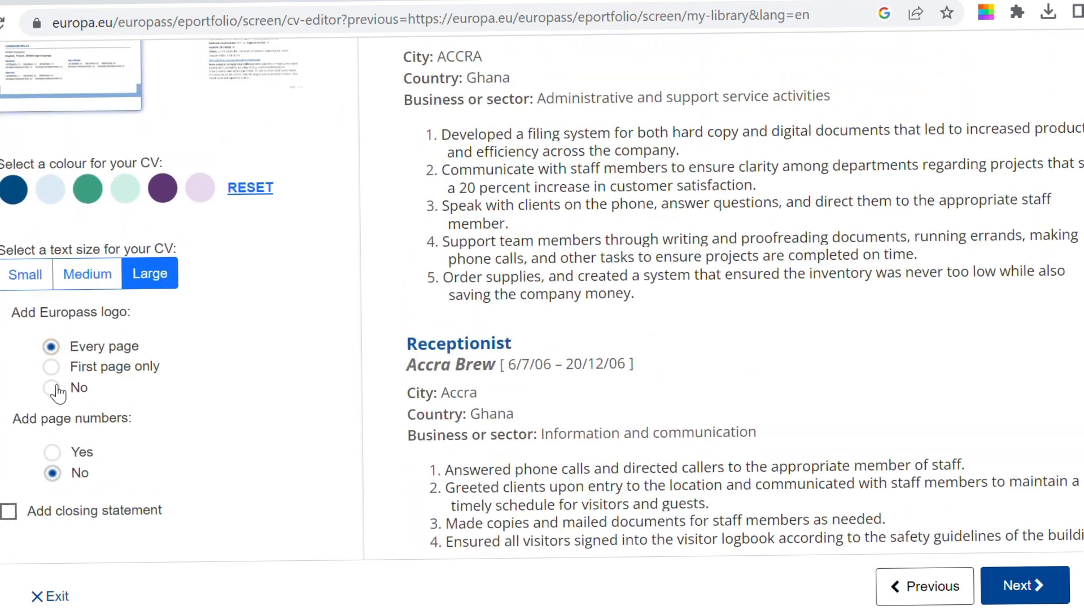
pyautogui.click(56, 388)
# Step: Continue to the save step and download the CV in PDF format
pyautogui.scroll(-3, 678, 547)
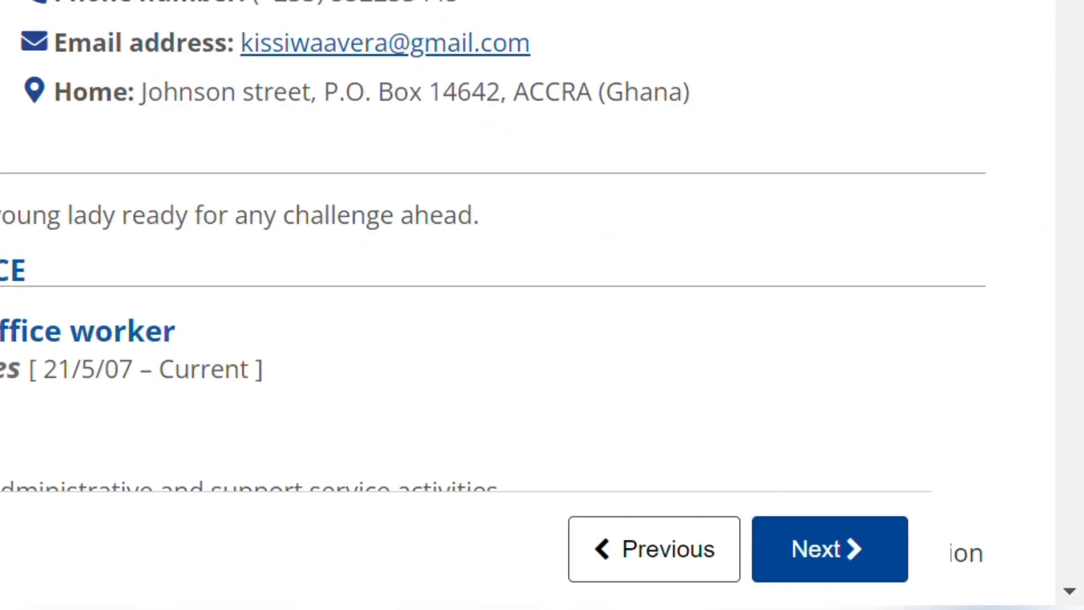
pyautogui.scroll(-8, 509, 254)
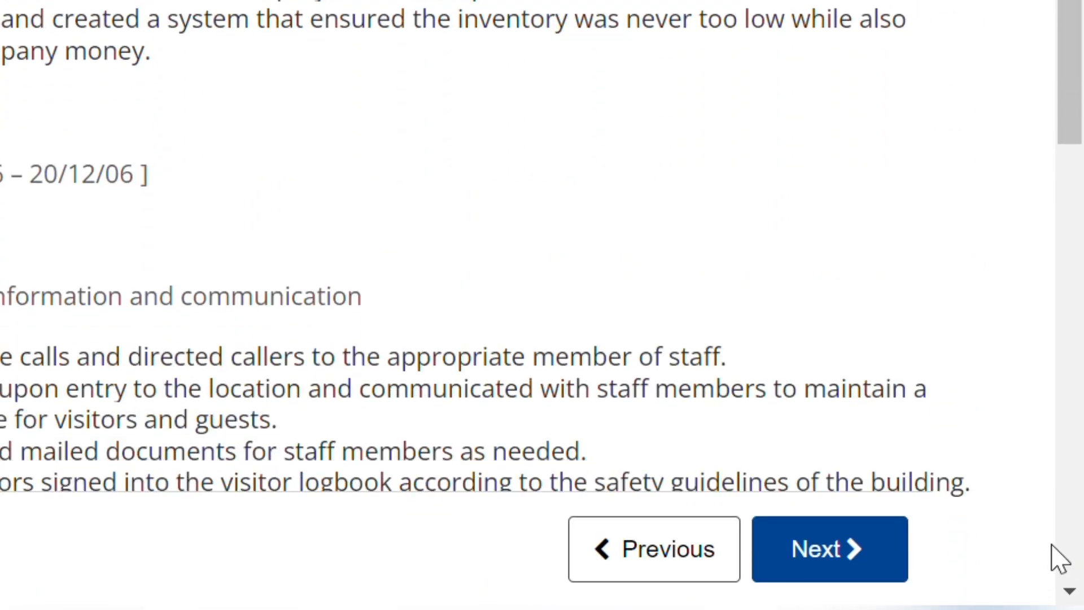
pyautogui.click(835, 569)
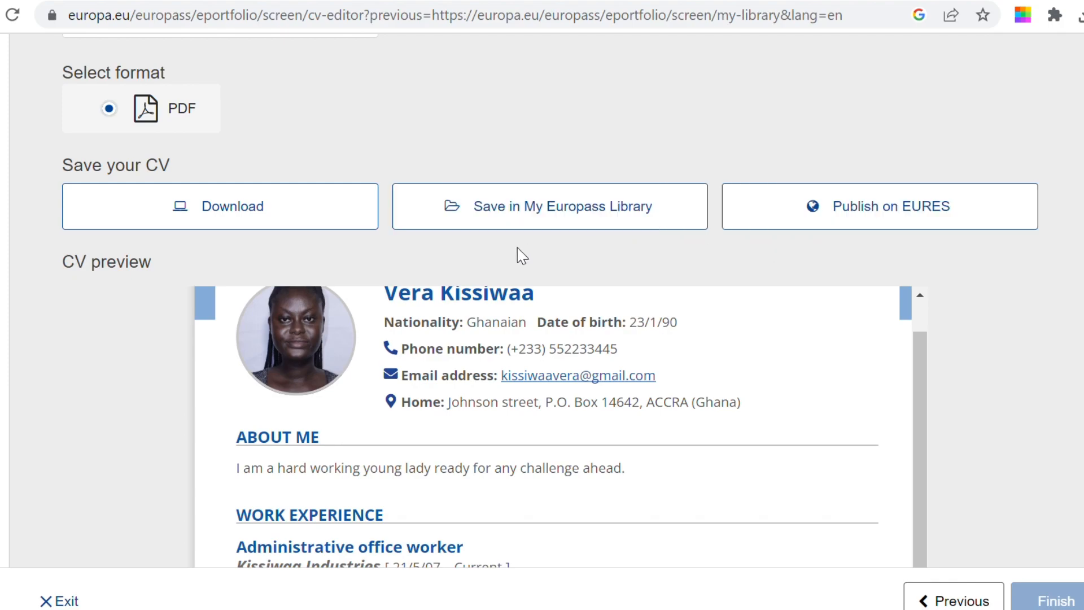
pyautogui.click(294, 229)
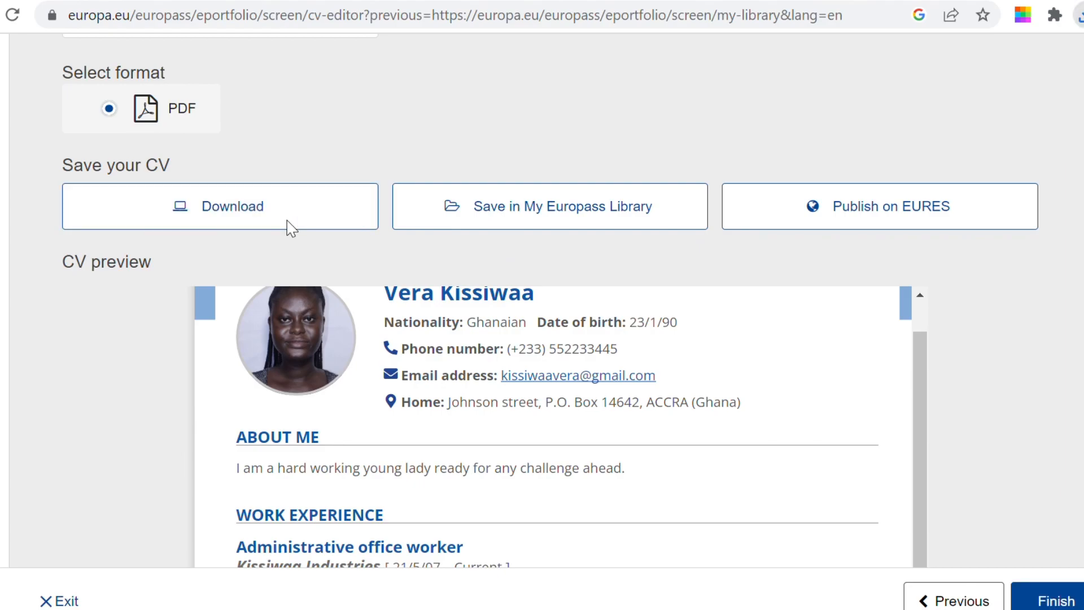
# Step: Save the CV in My Europass Library and check it in the library's CVs section
pyautogui.click(544, 222)
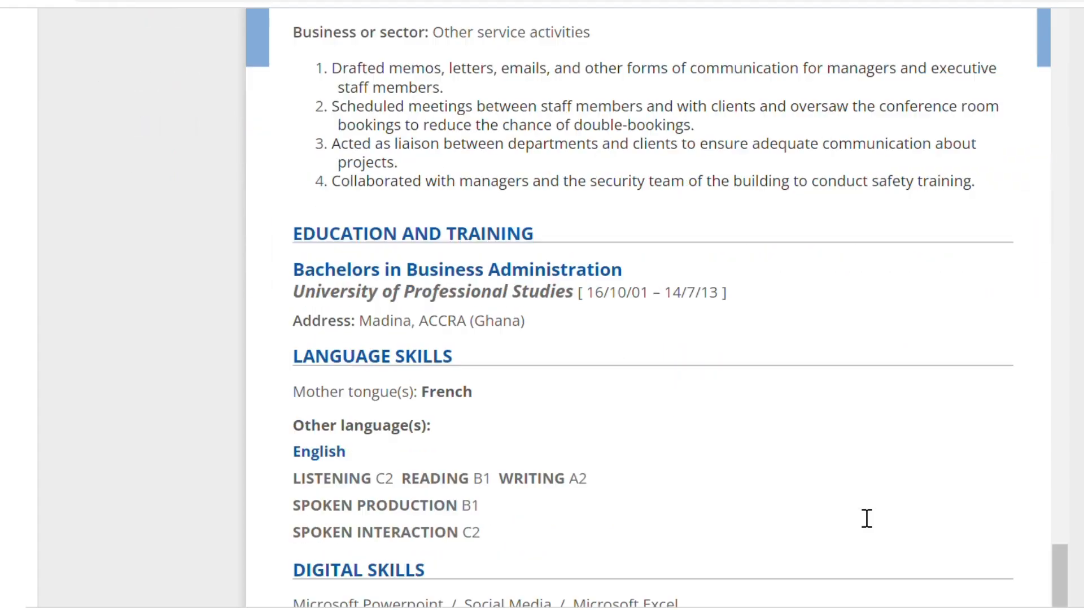
pyautogui.scroll(-10, 864, 514)
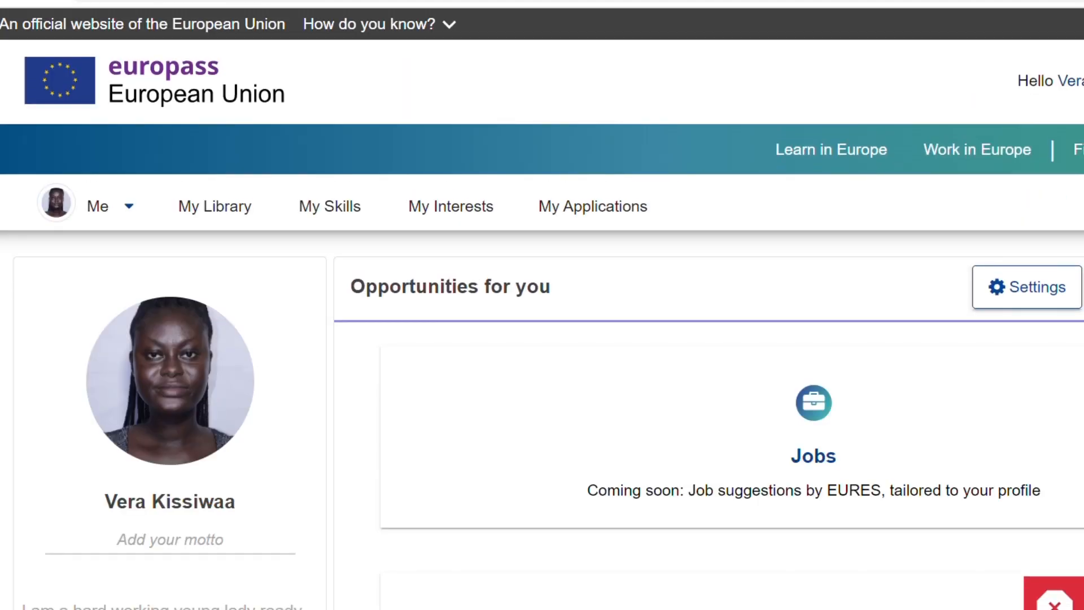
pyautogui.scroll(-8, 1009, 595)
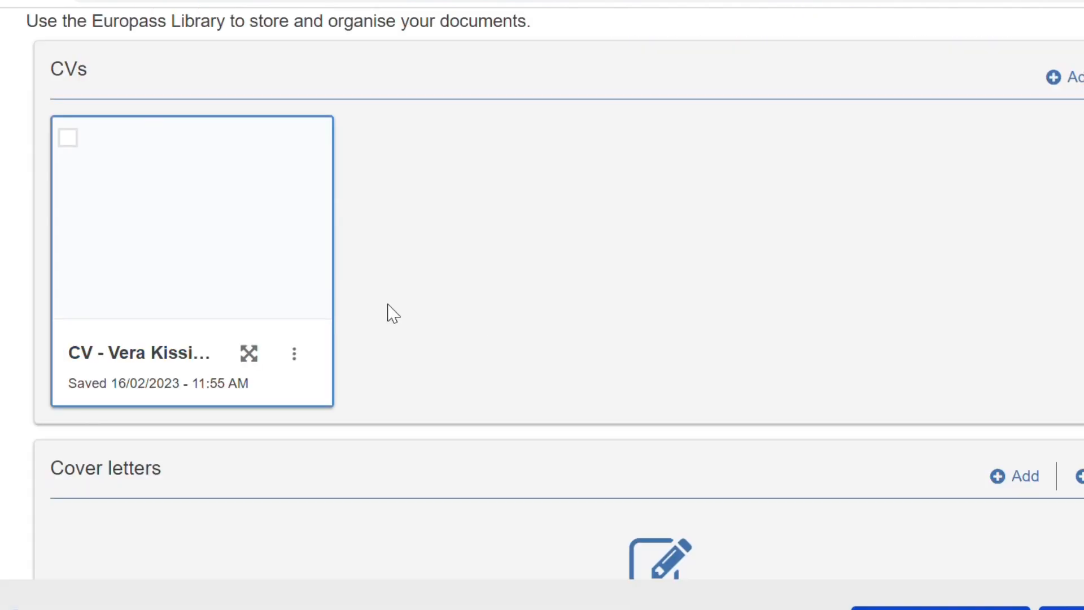
pyautogui.scroll(-4, 739, 432)
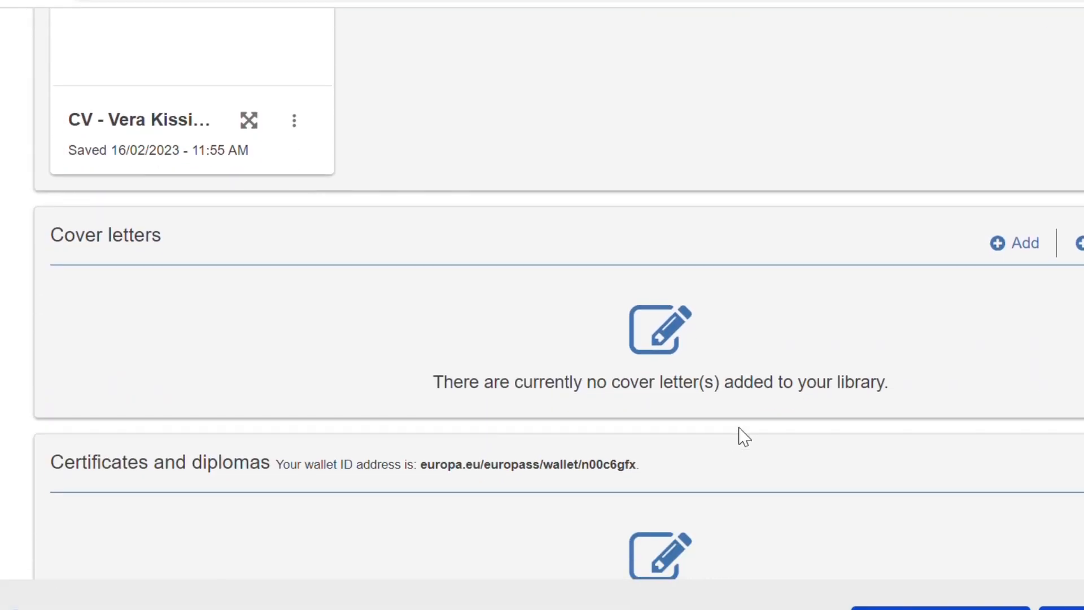
pyautogui.scroll(-3, 815, 494)
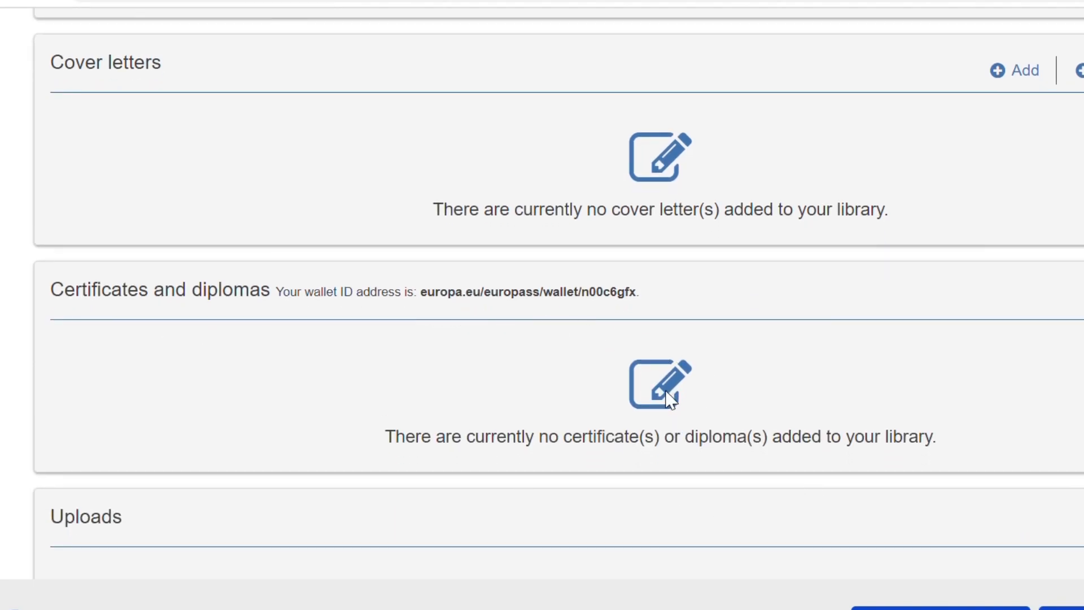
pyautogui.scroll(-4, 666, 394)
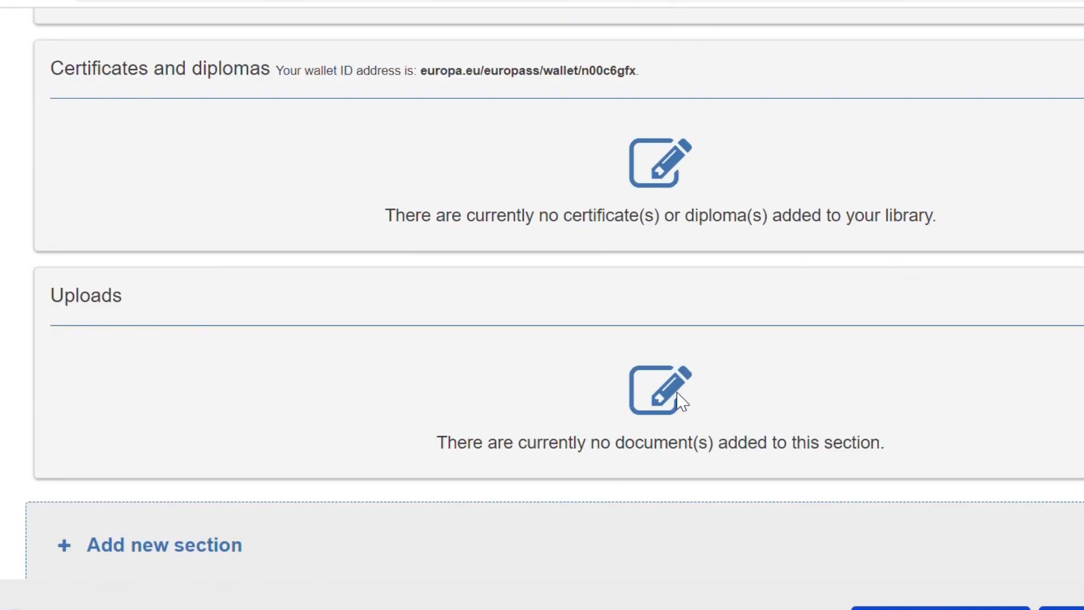
pyautogui.scroll(15, 681, 402)
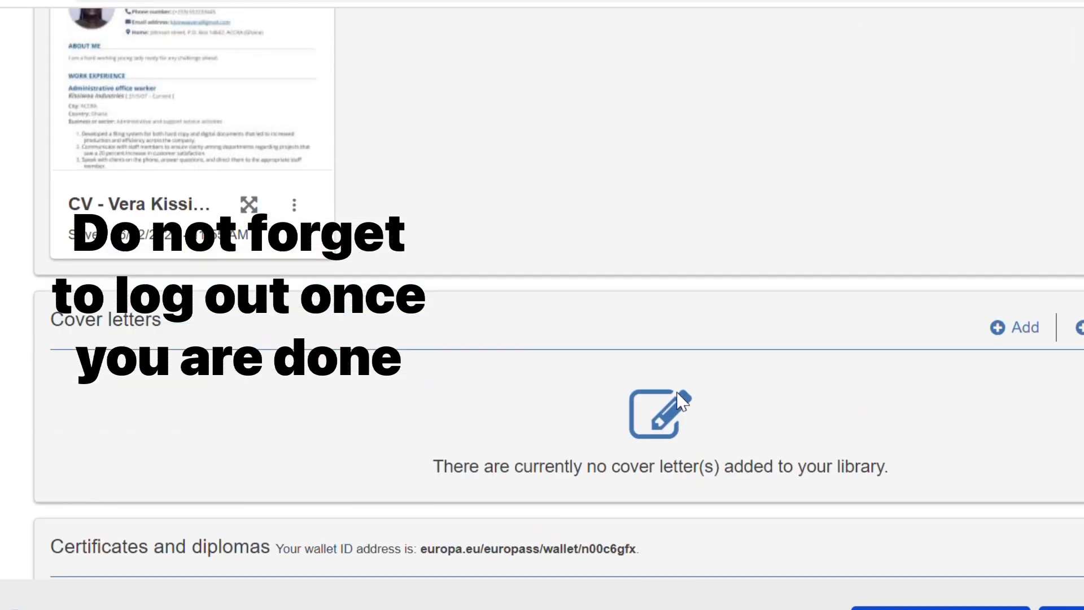
pyautogui.scroll(1, 681, 401)
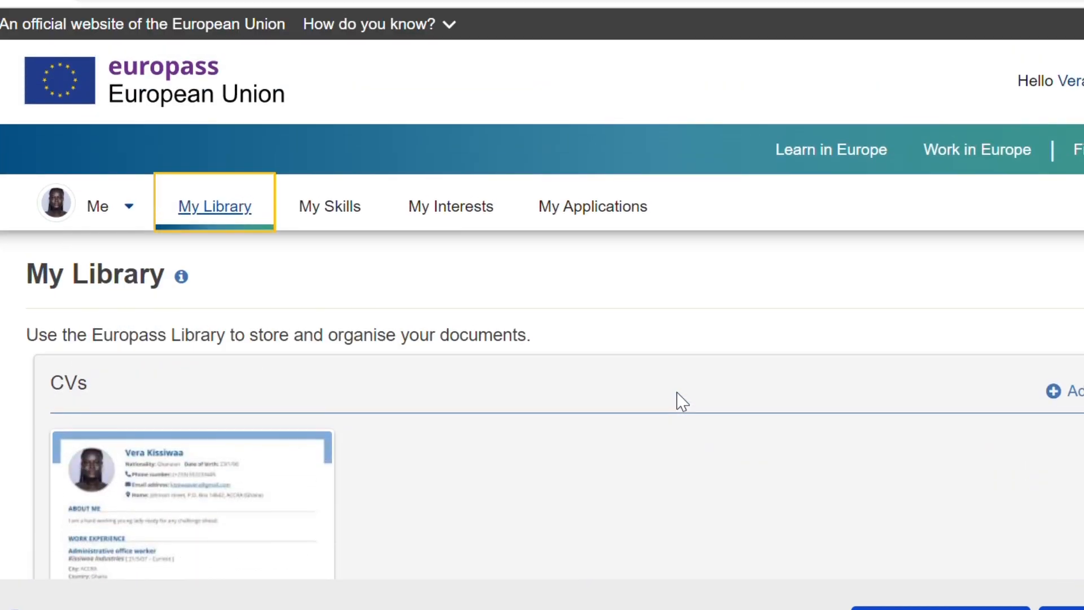